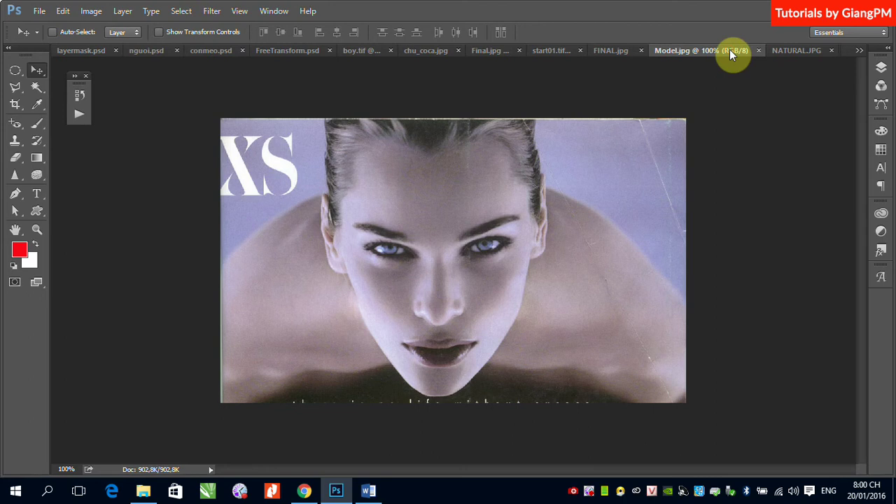
- Look over the source images NATURAL.JPG and start01.jpg
{"action": "left_click", "coordinate": [785, 51]}
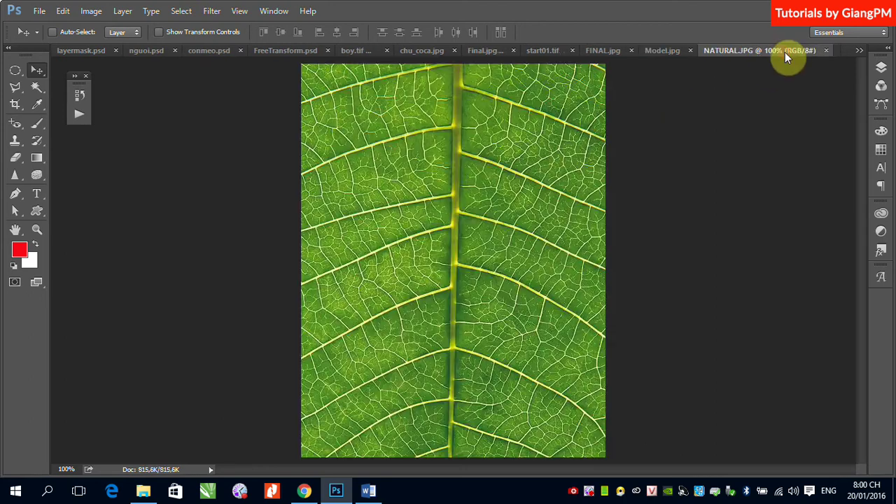
{"action": "left_click", "coordinate": [859, 51]}
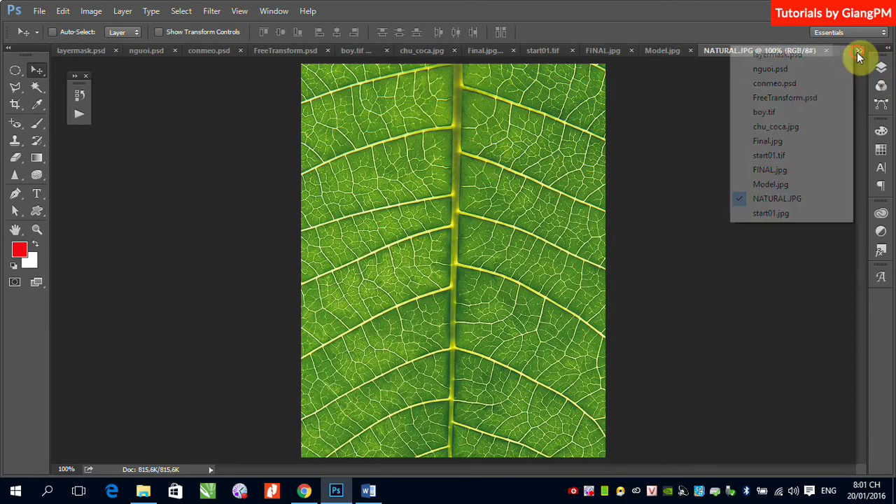
{"action": "left_click", "coordinate": [771, 214]}
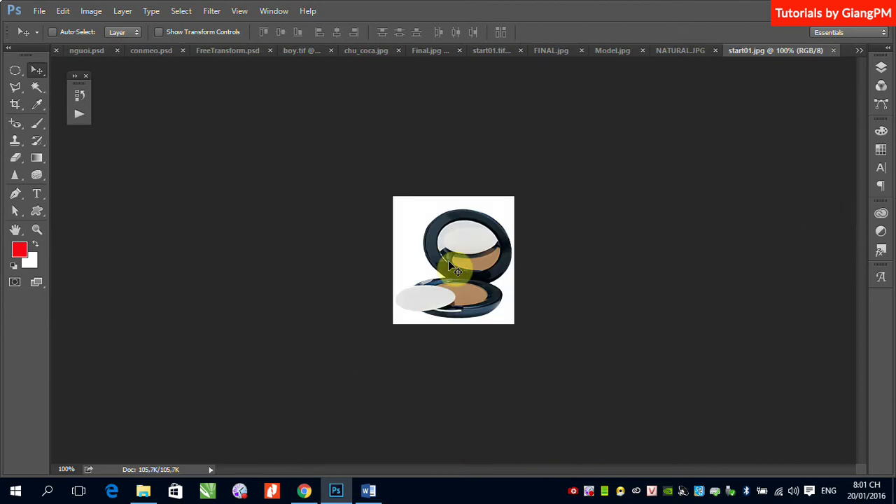
- Duplicate the FINAL.jpg document under its default copy name and fill the copy with the white background colour
{"action": "left_click", "coordinate": [546, 50]}
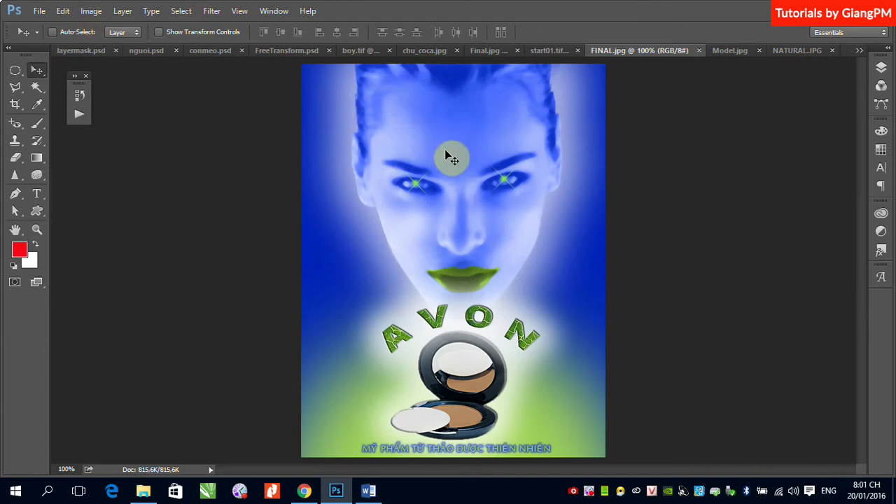
{"action": "left_click", "coordinate": [93, 12]}
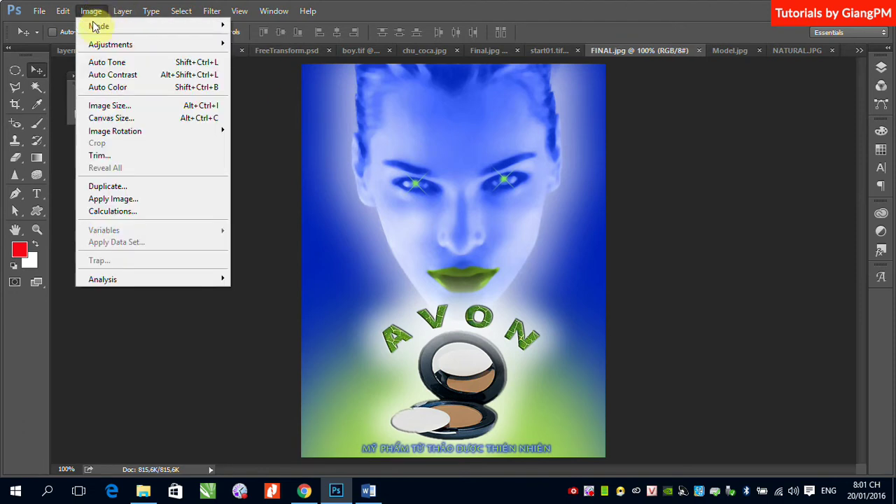
{"action": "left_click", "coordinate": [103, 186]}
{"action": "left_click", "coordinate": [571, 159]}
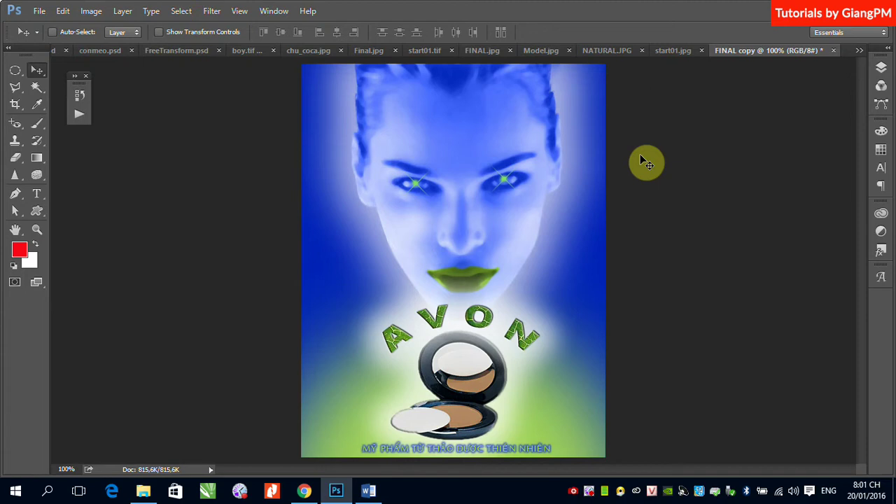
{"action": "key", "text": "ctrl+BackSpace"}
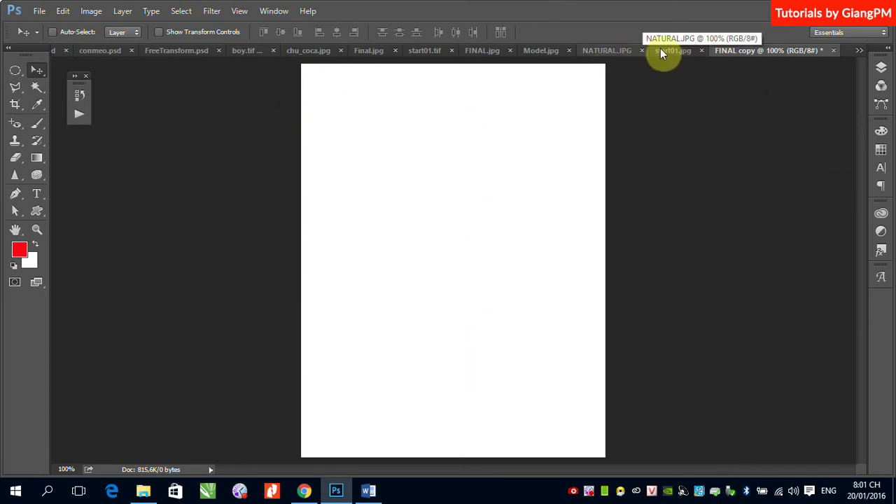
- Float Model.jpg in its own window and bring the blank FINAL copy document into view beside it
{"action": "left_click", "coordinate": [486, 51]}
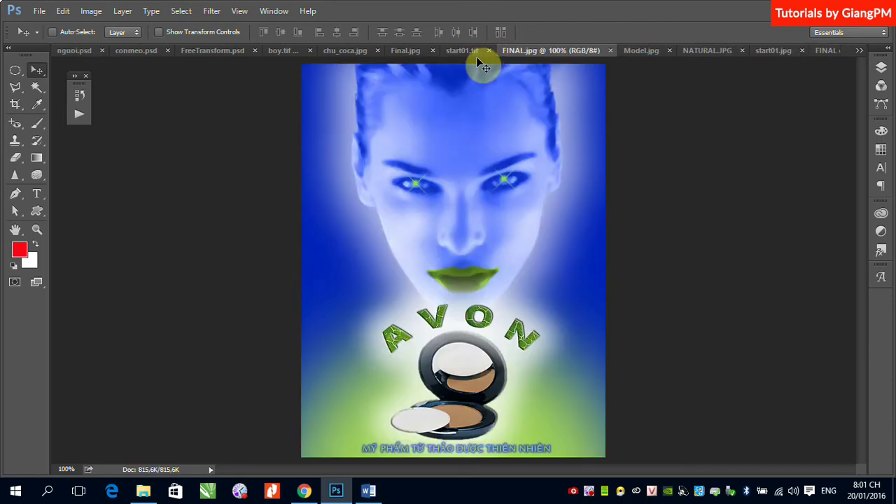
{"action": "left_click", "coordinate": [697, 51]}
{"action": "left_click", "coordinate": [582, 52]}
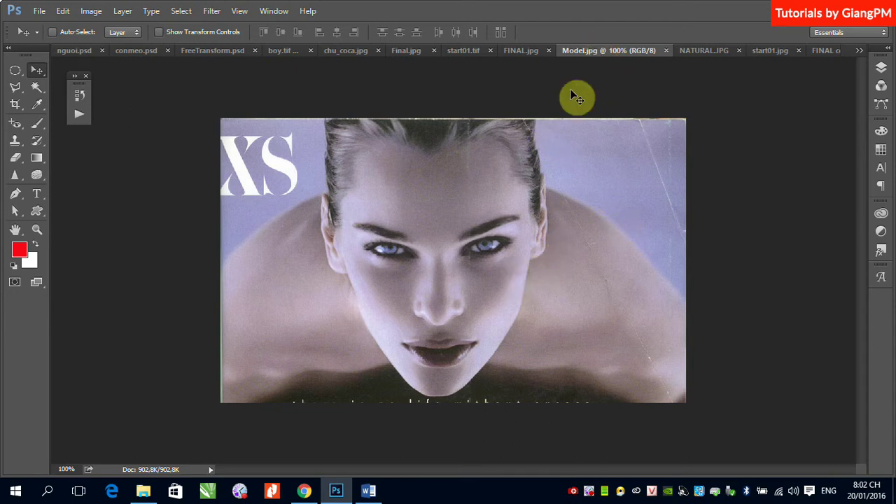
{"action": "left_click_drag", "start_coordinate": [587, 50], "coordinate": [650, 154]}
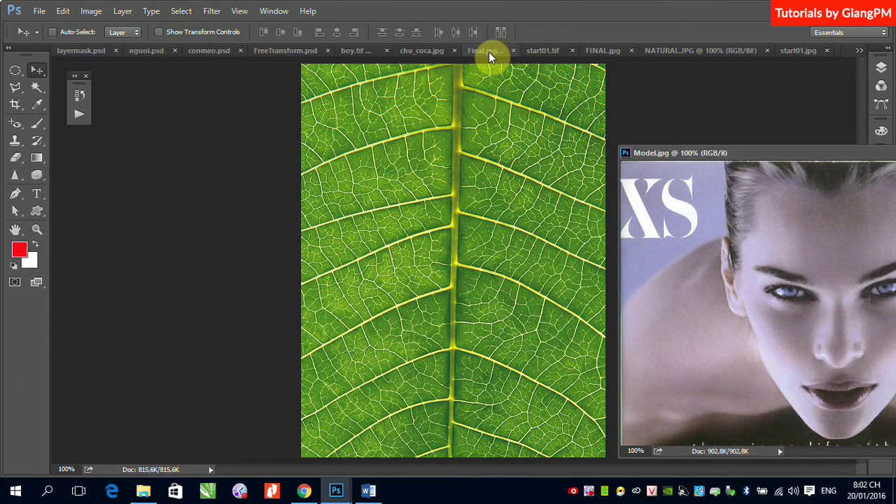
{"action": "left_click", "coordinate": [603, 49]}
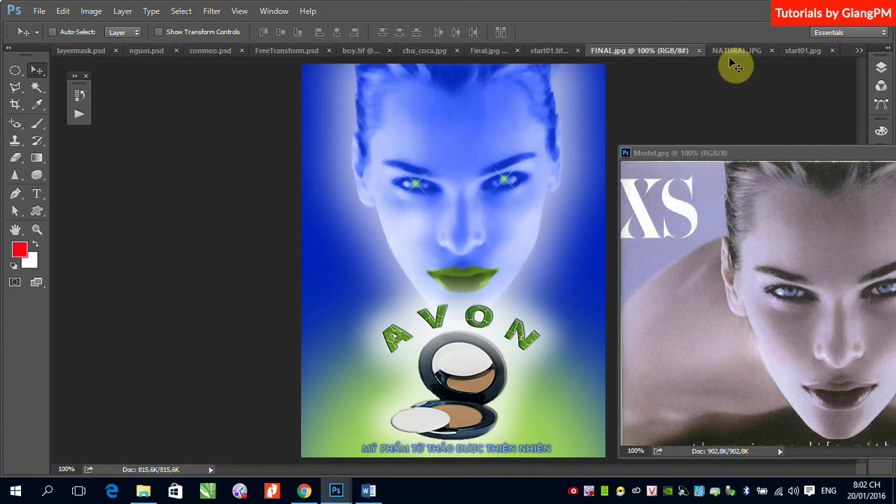
{"action": "left_click", "coordinate": [858, 52]}
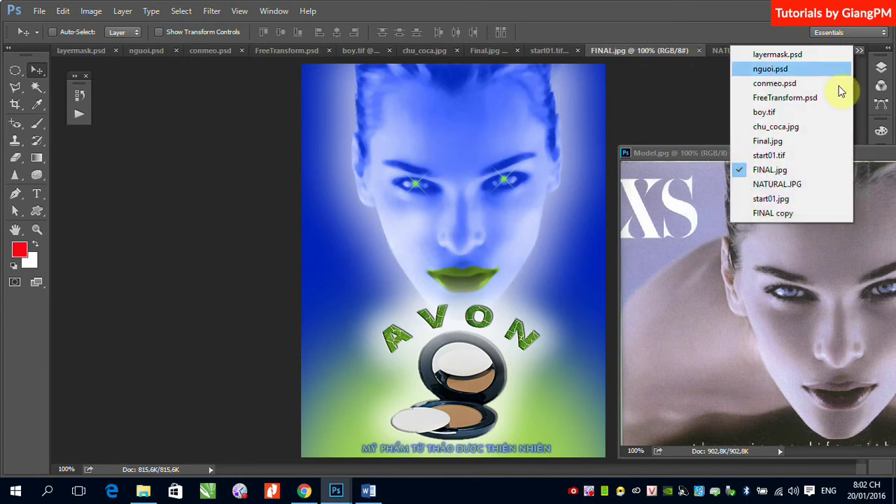
{"action": "left_click", "coordinate": [790, 215]}
- Copy the model photo into FINAL copy, position the face centrally against the upper edge, and close Model.jpg
{"action": "left_click_drag", "start_coordinate": [755, 265], "coordinate": [453, 201]}
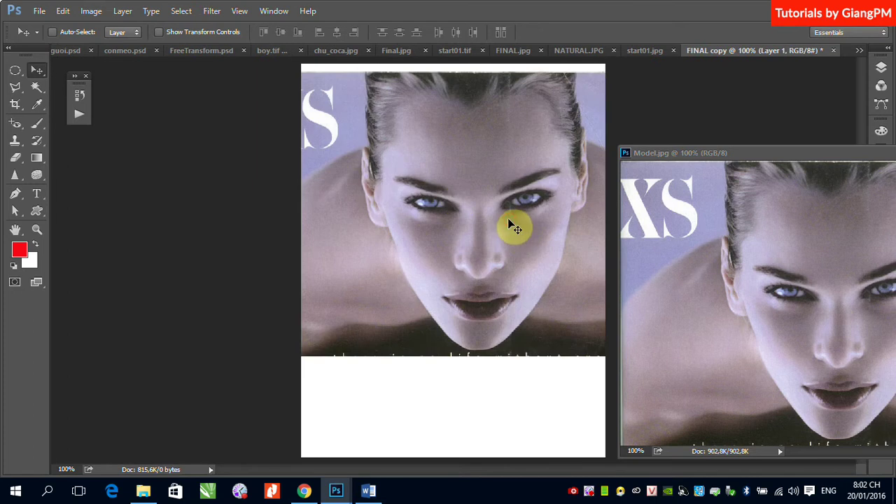
{"action": "left_click_drag", "start_coordinate": [507, 217], "coordinate": [492, 209]}
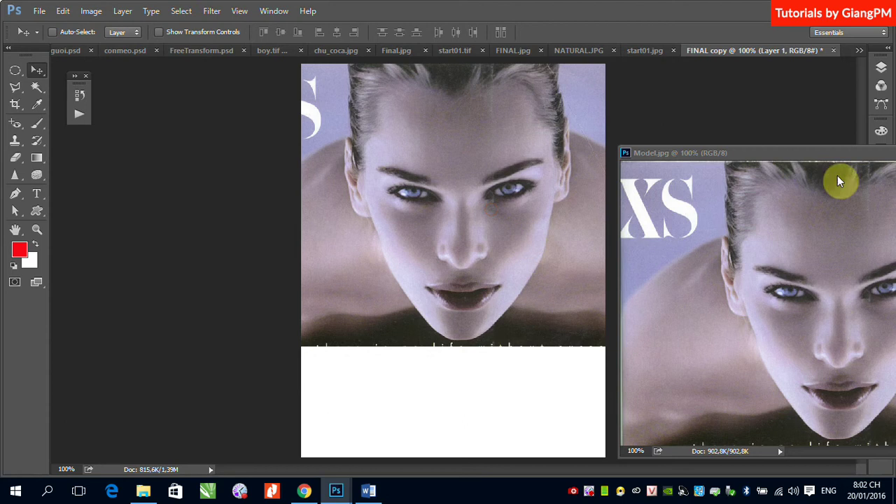
{"action": "left_click_drag", "start_coordinate": [810, 155], "coordinate": [500, 219]}
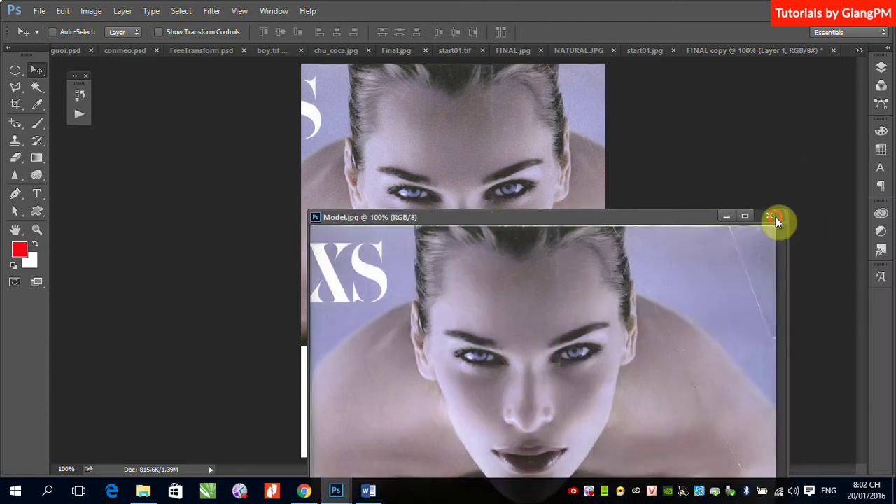
{"action": "left_click", "coordinate": [772, 217]}
- Add a layer mask to Layer 1 and paint black with a 61 px brush over the background right of the forehead
{"action": "left_click", "coordinate": [882, 67]}
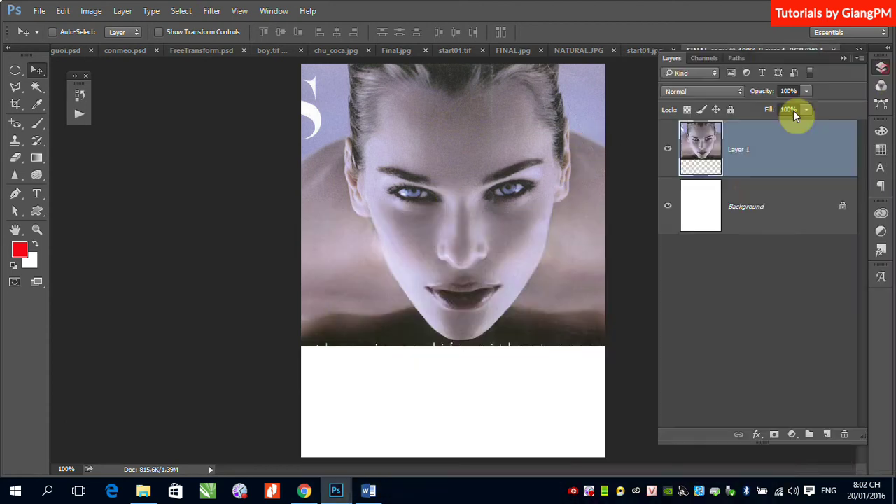
{"action": "left_click", "coordinate": [774, 435]}
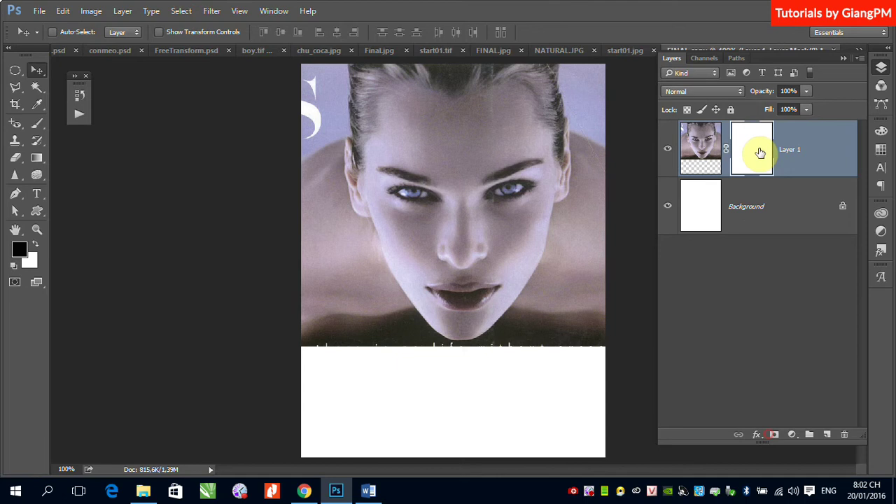
{"action": "left_click", "coordinate": [37, 123]}
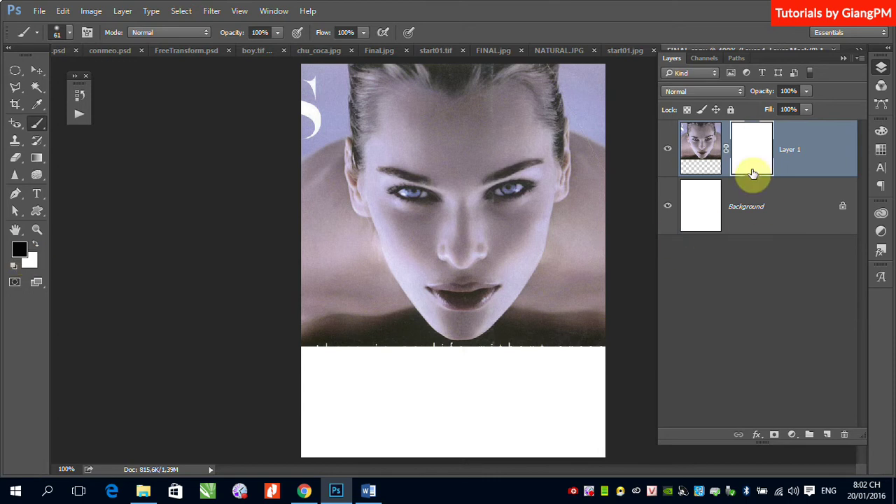
{"action": "left_click", "coordinate": [745, 142]}
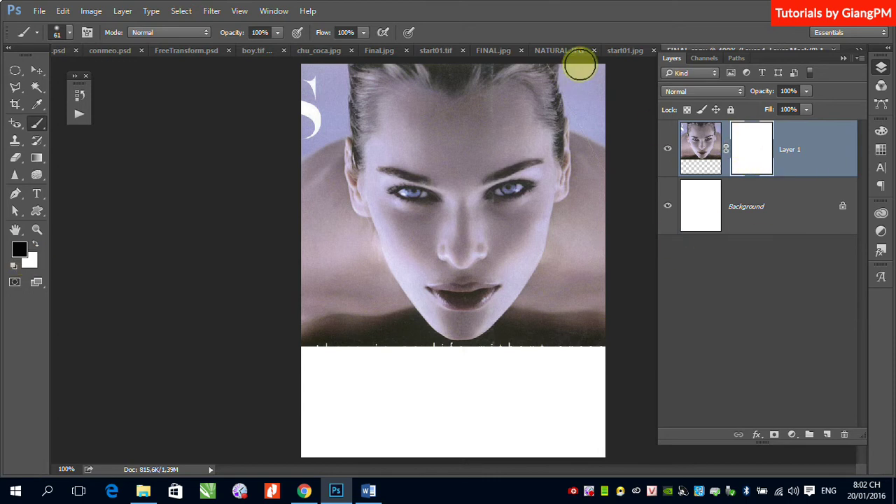
{"action": "mouse_move", "coordinate": [580, 66]}
{"action": "left_mouse_down"}
{"action": "mouse_move", "coordinate": [597, 147]}
{"action": "mouse_move", "coordinate": [603, 78]}
{"action": "mouse_move", "coordinate": [582, 69]}
{"action": "mouse_move", "coordinate": [580, 106]}
{"action": "mouse_move", "coordinate": [575, 75]}
{"action": "mouse_move", "coordinate": [595, 150]}
{"action": "mouse_move", "coordinate": [598, 211]}
{"action": "mouse_move", "coordinate": [586, 123]}
{"action": "mouse_move", "coordinate": [588, 209]}
{"action": "mouse_move", "coordinate": [592, 140]}
{"action": "left_mouse_up"}
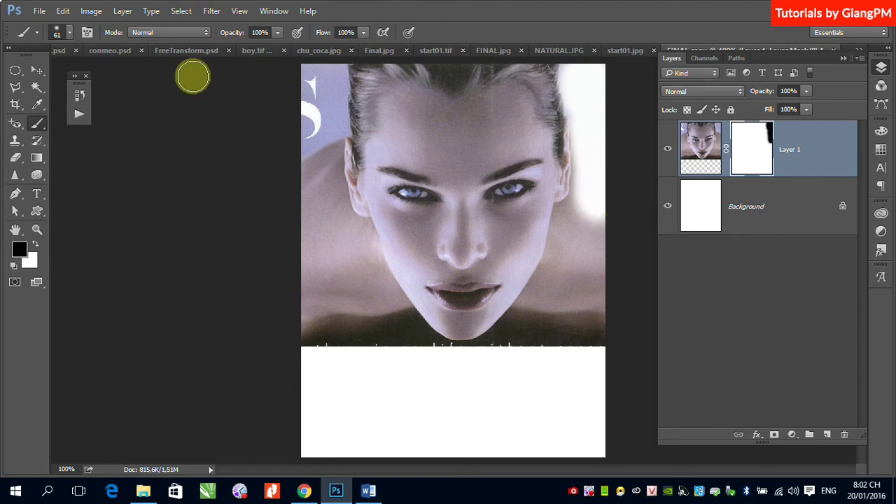
- Raise the brush hardness slightly and mask out the remaining background, shoulders and lettering around the face on Layer 1
{"action": "left_click", "coordinate": [70, 33]}
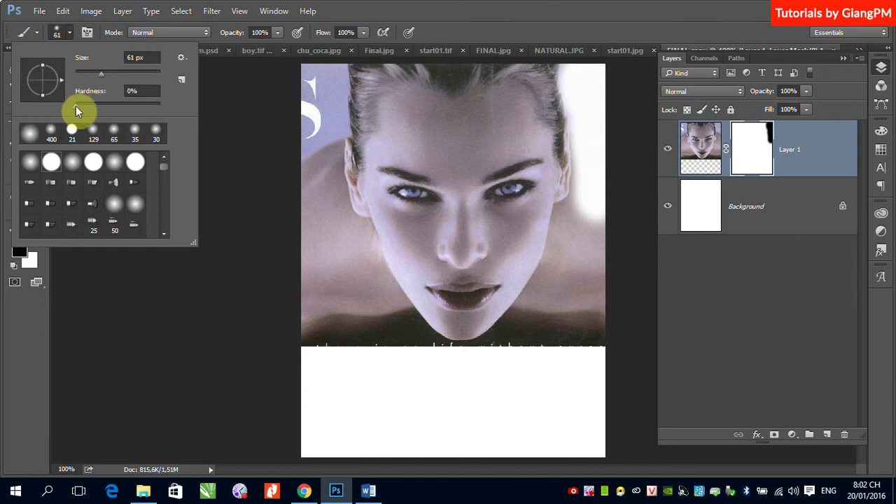
{"action": "left_click_drag", "start_coordinate": [75, 106], "coordinate": [98, 107]}
{"action": "key", "text": "Return"}
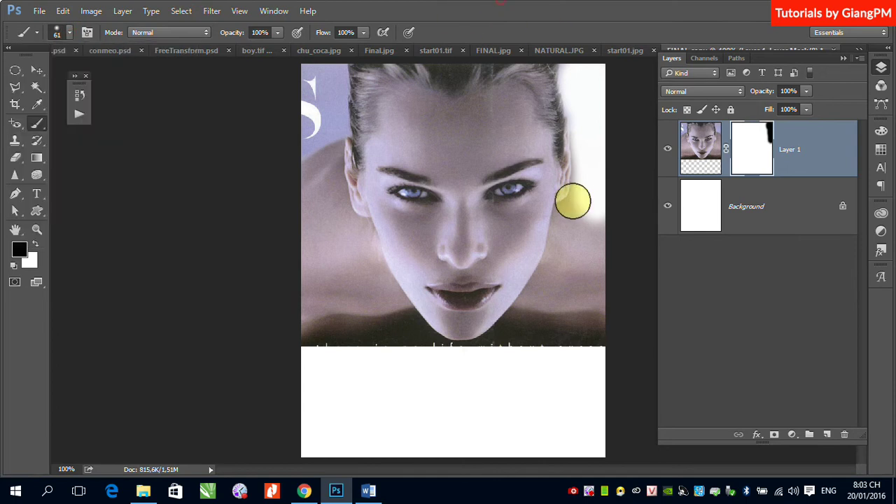
{"action": "mouse_move", "coordinate": [565, 247]}
{"action": "left_mouse_down"}
{"action": "mouse_move", "coordinate": [541, 304]}
{"action": "mouse_move", "coordinate": [483, 357]}
{"action": "mouse_move", "coordinate": [553, 278]}
{"action": "mouse_move", "coordinate": [574, 214]}
{"action": "mouse_move", "coordinate": [585, 274]}
{"action": "mouse_move", "coordinate": [578, 326]}
{"action": "mouse_move", "coordinate": [596, 247]}
{"action": "mouse_move", "coordinate": [593, 322]}
{"action": "mouse_move", "coordinate": [536, 331]}
{"action": "mouse_move", "coordinate": [594, 326]}
{"action": "mouse_move", "coordinate": [540, 342]}
{"action": "mouse_move", "coordinate": [622, 353]}
{"action": "mouse_move", "coordinate": [600, 292]}
{"action": "mouse_move", "coordinate": [608, 235]}
{"action": "mouse_move", "coordinate": [593, 140]}
{"action": "mouse_move", "coordinate": [588, 190]}
{"action": "left_mouse_up"}
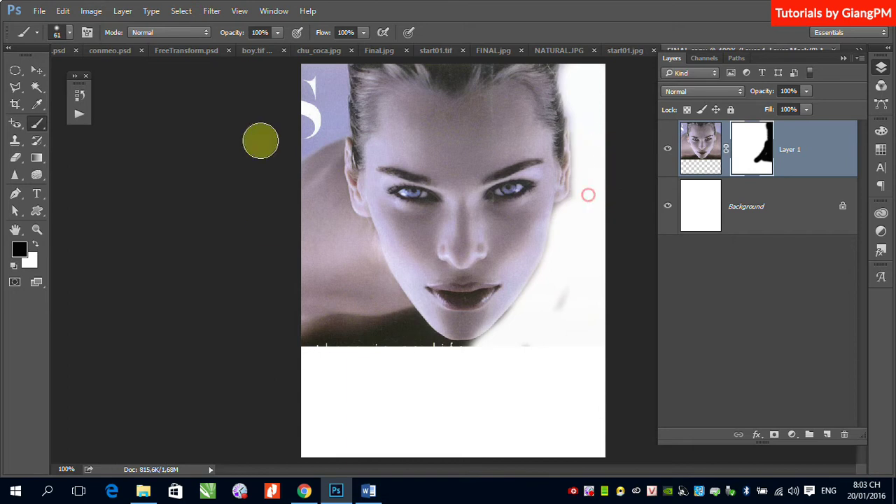
{"action": "mouse_move", "coordinate": [315, 72]}
{"action": "left_mouse_down"}
{"action": "mouse_move", "coordinate": [306, 137]}
{"action": "mouse_move", "coordinate": [329, 72]}
{"action": "mouse_move", "coordinate": [327, 221]}
{"action": "mouse_move", "coordinate": [298, 157]}
{"action": "mouse_move", "coordinate": [329, 221]}
{"action": "mouse_move", "coordinate": [327, 177]}
{"action": "mouse_move", "coordinate": [383, 305]}
{"action": "mouse_move", "coordinate": [429, 349]}
{"action": "mouse_move", "coordinate": [380, 307]}
{"action": "mouse_move", "coordinate": [372, 290]}
{"action": "mouse_move", "coordinate": [436, 358]}
{"action": "mouse_move", "coordinate": [479, 360]}
{"action": "mouse_move", "coordinate": [420, 351]}
{"action": "mouse_move", "coordinate": [325, 238]}
{"action": "mouse_move", "coordinate": [326, 345]}
{"action": "mouse_move", "coordinate": [304, 234]}
{"action": "mouse_move", "coordinate": [298, 332]}
{"action": "mouse_move", "coordinate": [326, 241]}
{"action": "mouse_move", "coordinate": [370, 343]}
{"action": "mouse_move", "coordinate": [326, 278]}
{"action": "mouse_move", "coordinate": [342, 347]}
{"action": "mouse_move", "coordinate": [349, 330]}
{"action": "mouse_move", "coordinate": [400, 352]}
{"action": "mouse_move", "coordinate": [376, 306]}
{"action": "mouse_move", "coordinate": [411, 350]}
{"action": "left_mouse_up"}
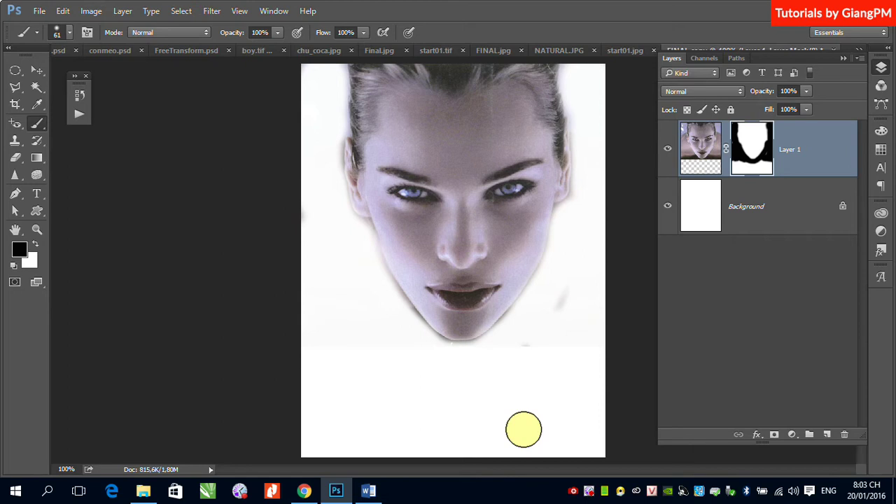
{"action": "left_click", "coordinate": [844, 58]}
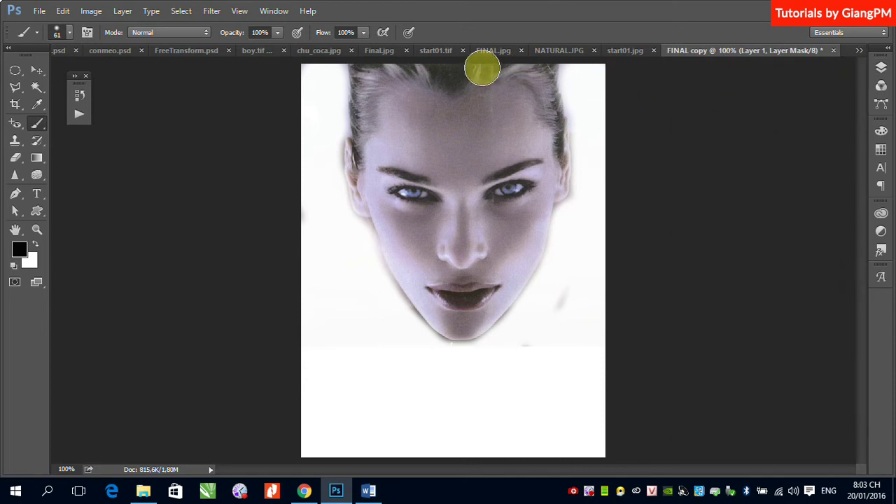
- Bring up the finished FINAL.jpg poster and examine its colouring as a reference
{"action": "left_click_drag", "start_coordinate": [492, 52], "coordinate": [623, 54]}
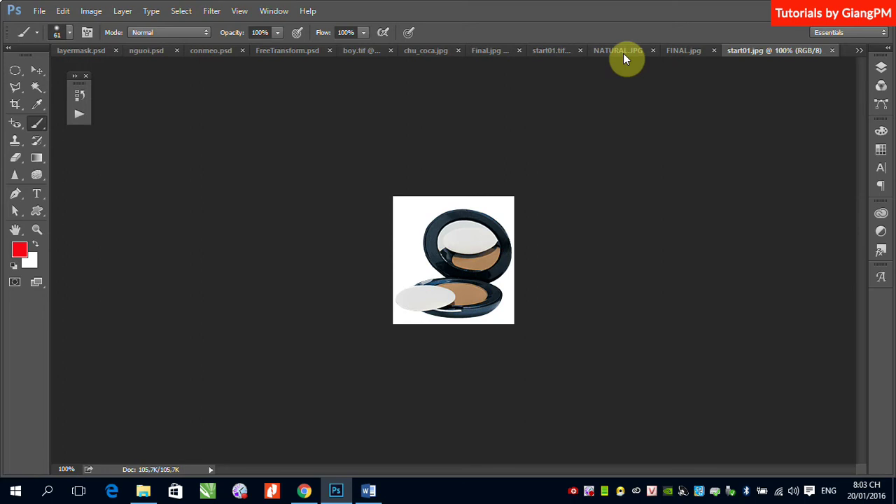
{"action": "left_click", "coordinate": [487, 51]}
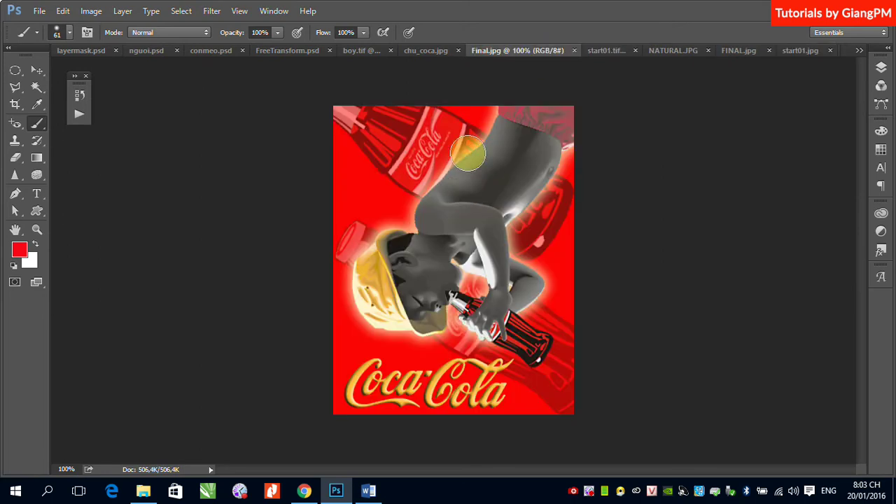
{"action": "left_click", "coordinate": [743, 51]}
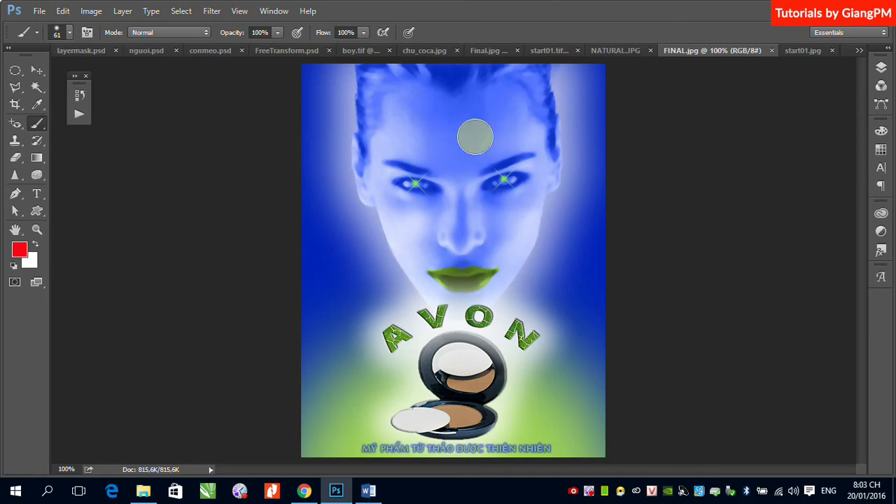
- Return to FINAL copy, target Layer 1's image instead of its mask, and open the Hue/Saturation adjustment
{"action": "left_click", "coordinate": [860, 55]}
{"action": "left_click", "coordinate": [773, 215]}
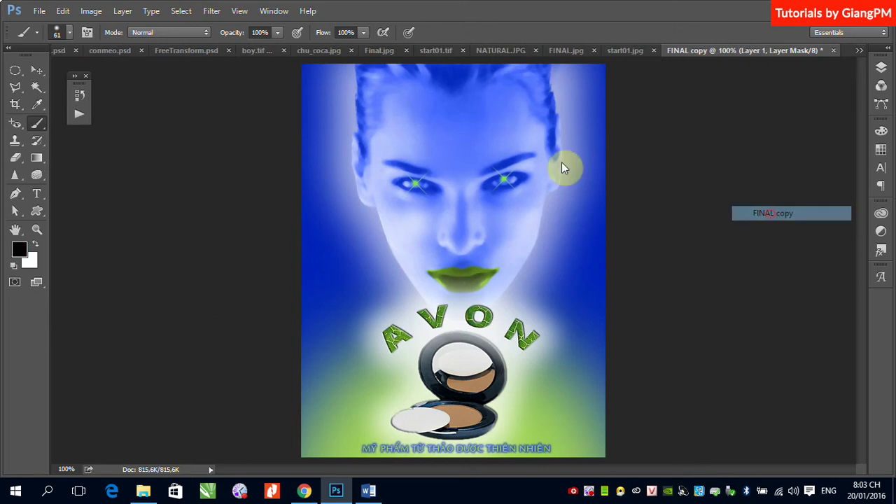
{"action": "left_click", "coordinate": [881, 67]}
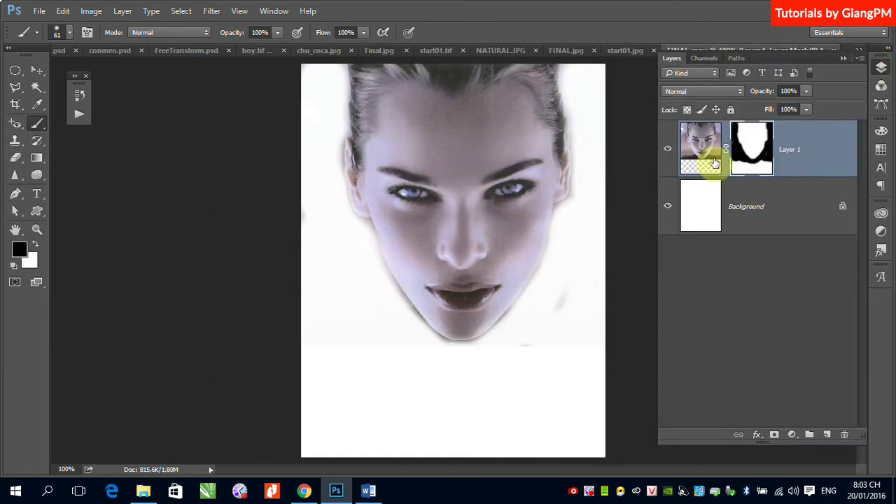
{"action": "left_click", "coordinate": [714, 163]}
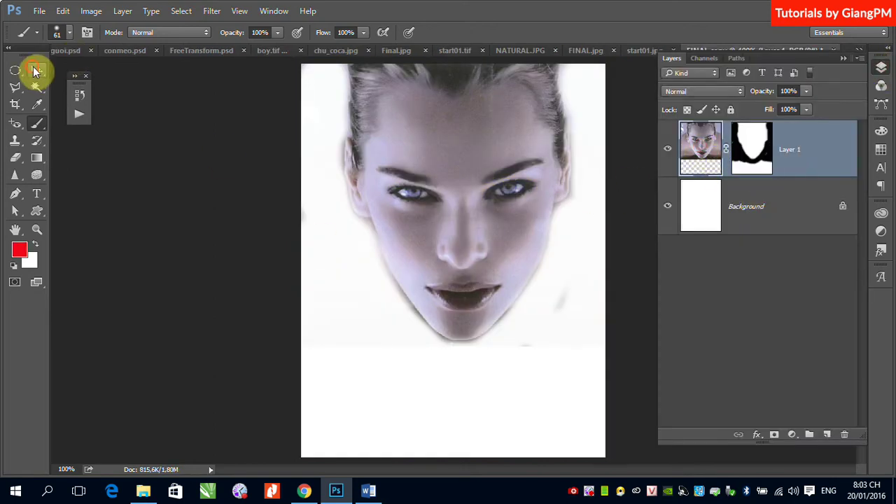
{"action": "left_click", "coordinate": [37, 70]}
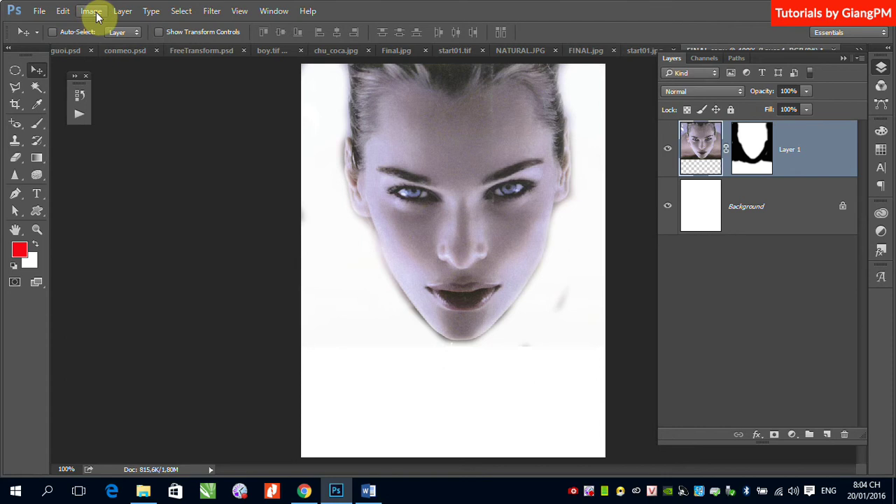
{"action": "left_click", "coordinate": [91, 11]}
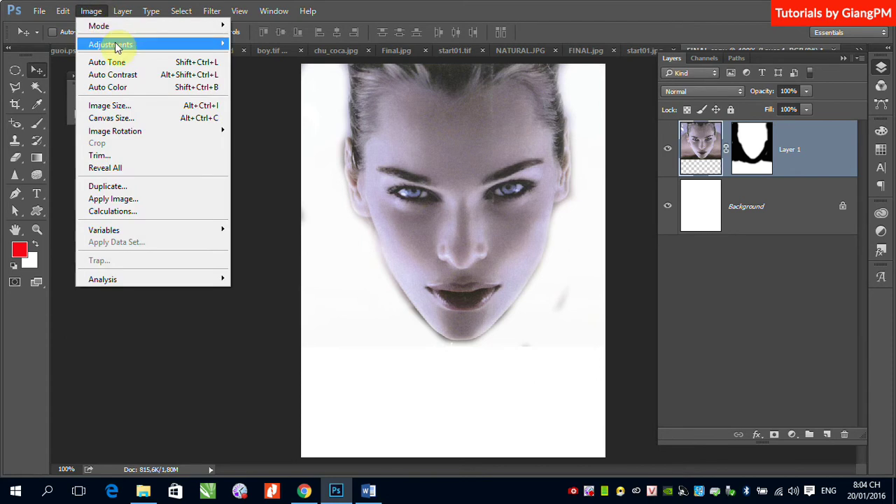
{"action": "mouse_move", "coordinate": [115, 43]}
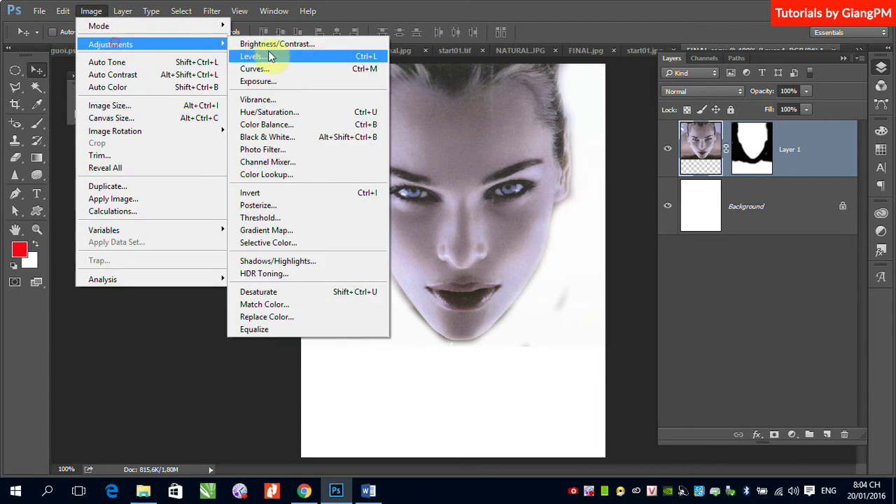
{"action": "left_click", "coordinate": [300, 117]}
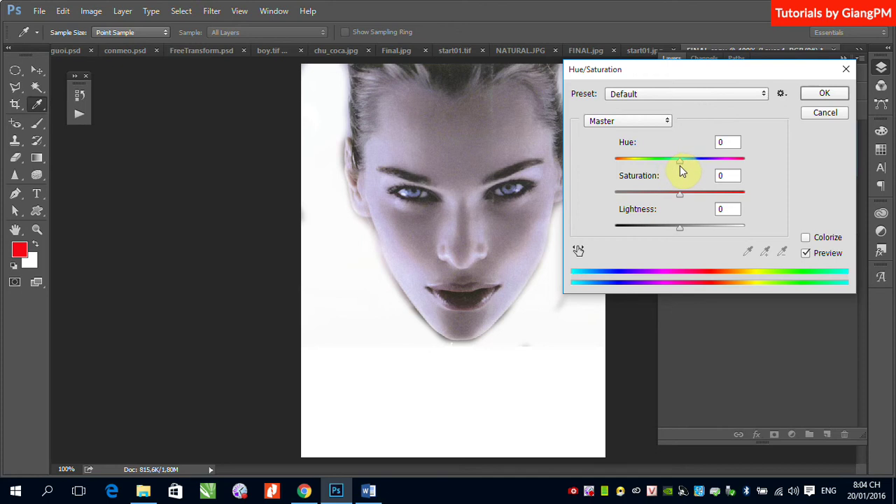
- Try a hue of -36, saturation of -13 and lightness of -28 on the model's face
{"action": "left_click_drag", "start_coordinate": [679, 166], "coordinate": [656, 168]}
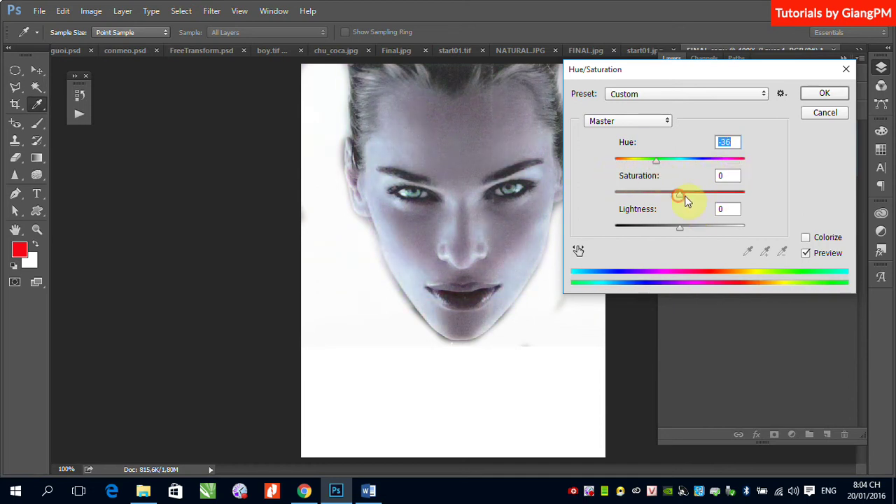
{"action": "mouse_move", "coordinate": [684, 195]}
{"action": "left_mouse_down"}
{"action": "mouse_move", "coordinate": [726, 199]}
{"action": "mouse_move", "coordinate": [629, 198]}
{"action": "mouse_move", "coordinate": [672, 198]}
{"action": "left_mouse_up"}
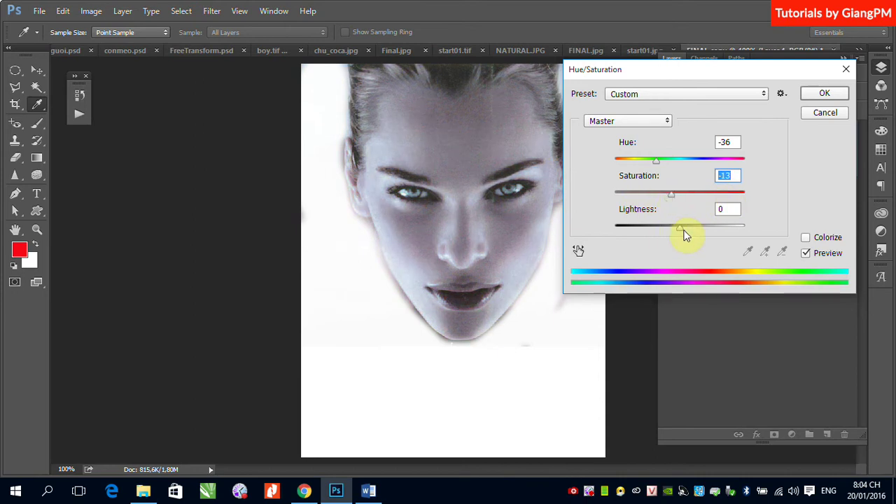
{"action": "left_click_drag", "start_coordinate": [680, 229], "coordinate": [661, 234]}
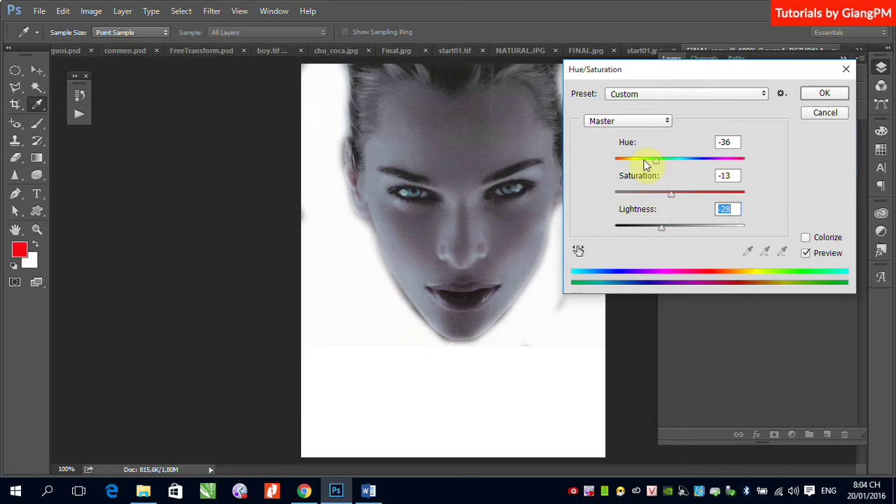
- Colorize the model's face blue with a hue of 231 and a saturation of 64, and apply the adjustment
{"action": "left_click", "coordinate": [805, 239]}
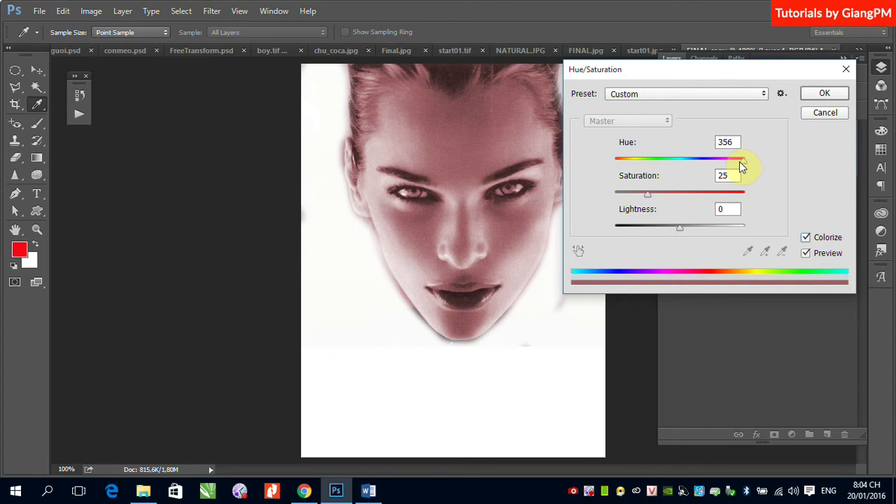
{"action": "left_click_drag", "start_coordinate": [742, 159], "coordinate": [698, 168]}
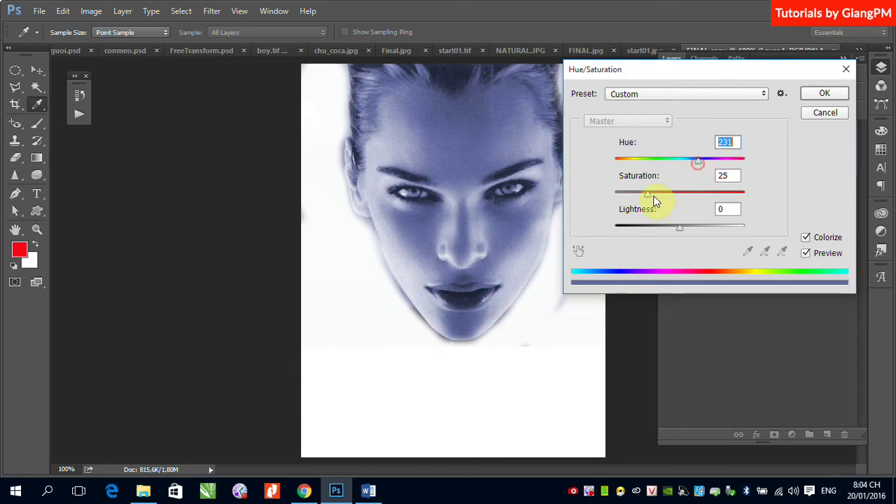
{"action": "left_click_drag", "start_coordinate": [650, 196], "coordinate": [700, 202]}
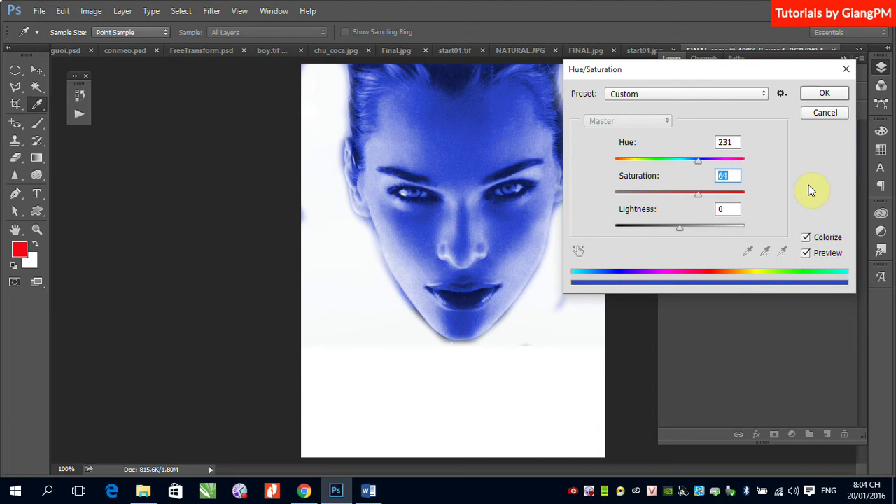
{"action": "left_click", "coordinate": [830, 93]}
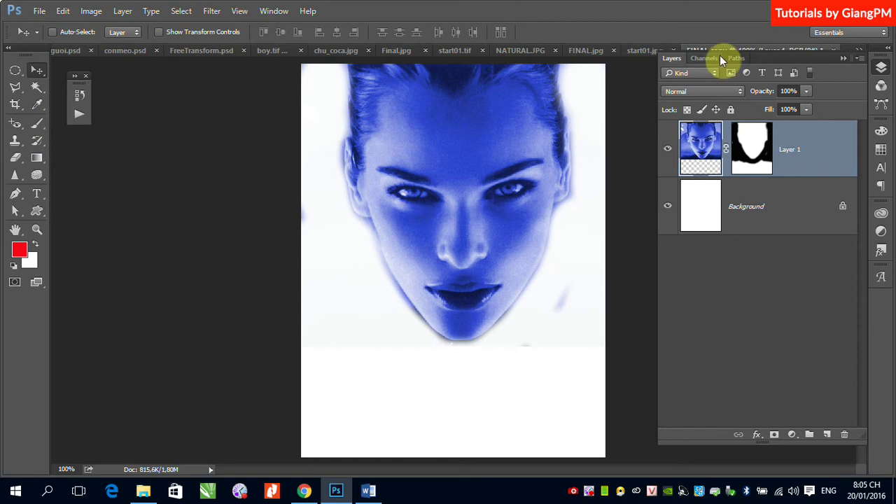
- Bring up FINAL.jpg again and compare the face and lip colours with the recoloured model
{"action": "left_click", "coordinate": [842, 59]}
{"action": "left_click", "coordinate": [648, 50]}
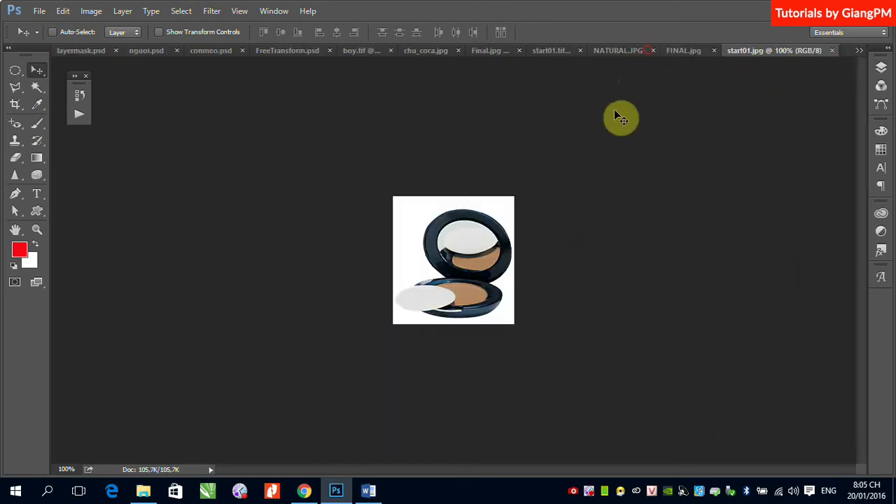
{"action": "left_click", "coordinate": [490, 51]}
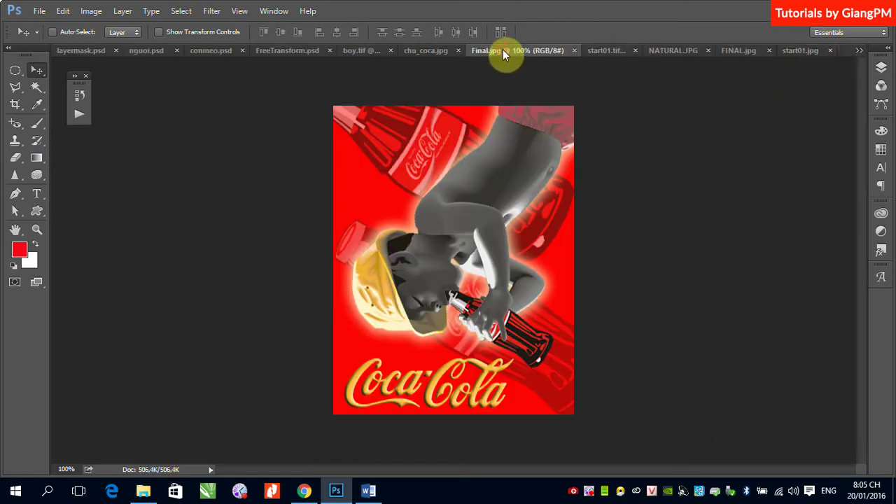
{"action": "left_click", "coordinate": [804, 50]}
{"action": "left_click", "coordinate": [858, 50]}
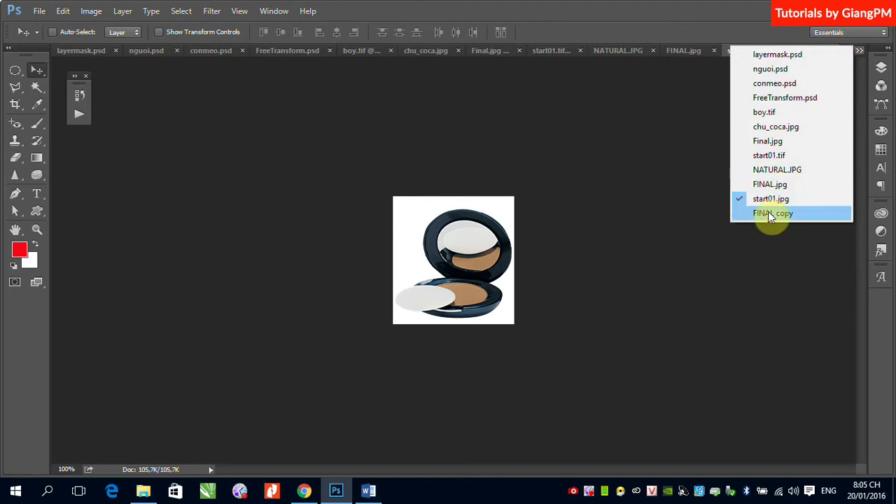
{"action": "left_click", "coordinate": [768, 184]}
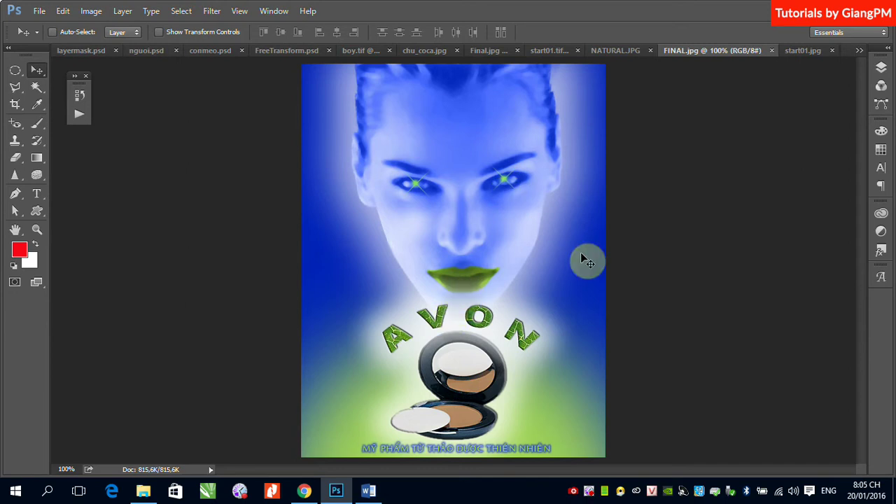
{"action": "left_click", "coordinate": [859, 50]}
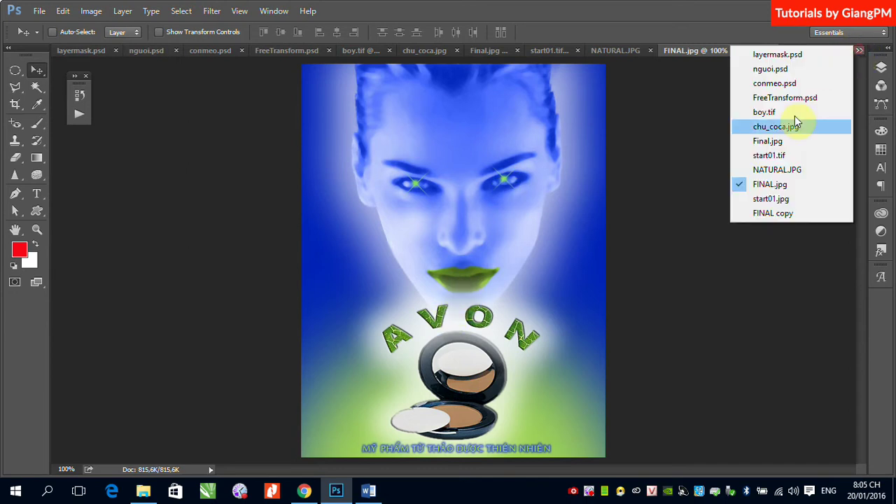
- Return to FINAL copy and set the Brush tool's foreground colour to bright green 25dc07
{"action": "left_click", "coordinate": [775, 216]}
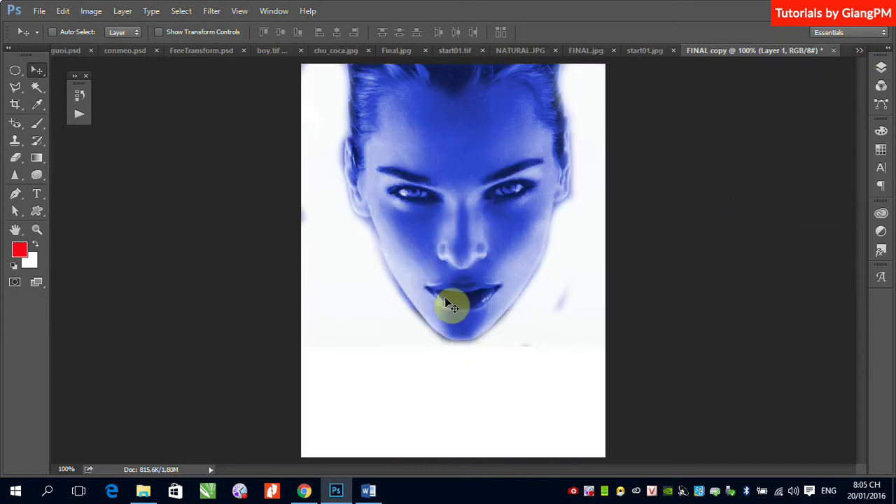
{"action": "left_click", "coordinate": [38, 123]}
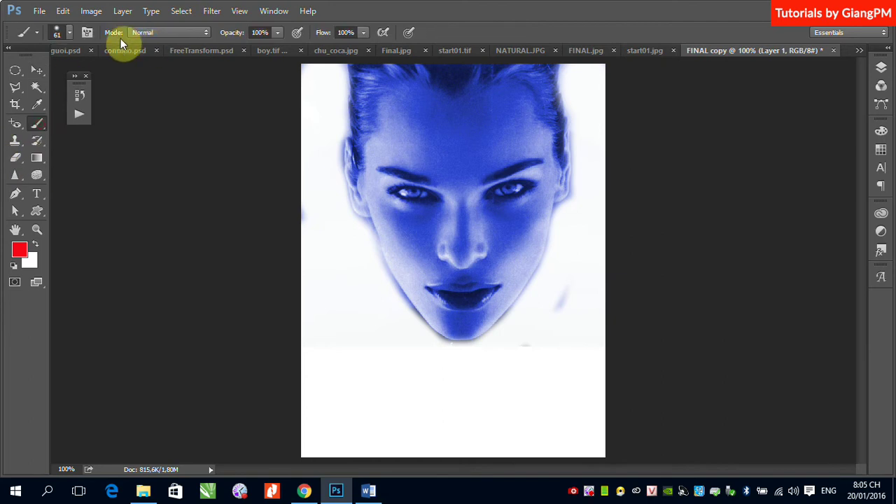
{"action": "left_click", "coordinate": [20, 250]}
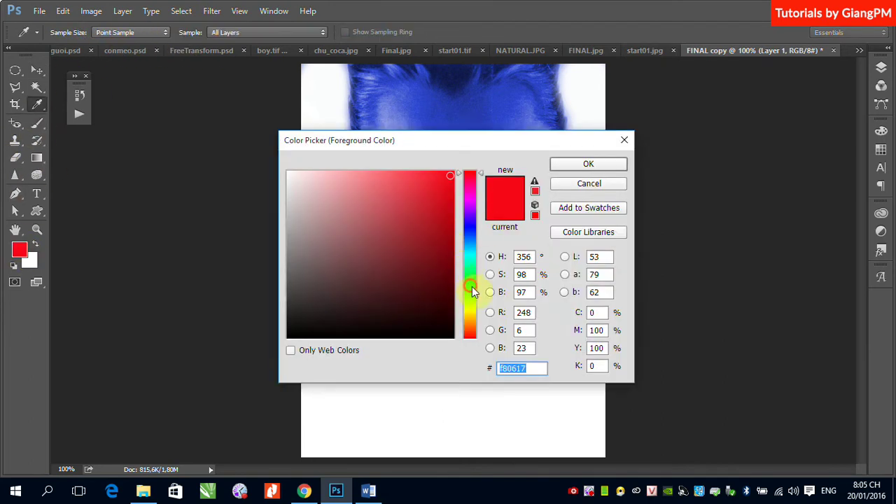
{"action": "left_click", "coordinate": [468, 286]}
{"action": "left_click", "coordinate": [448, 194]}
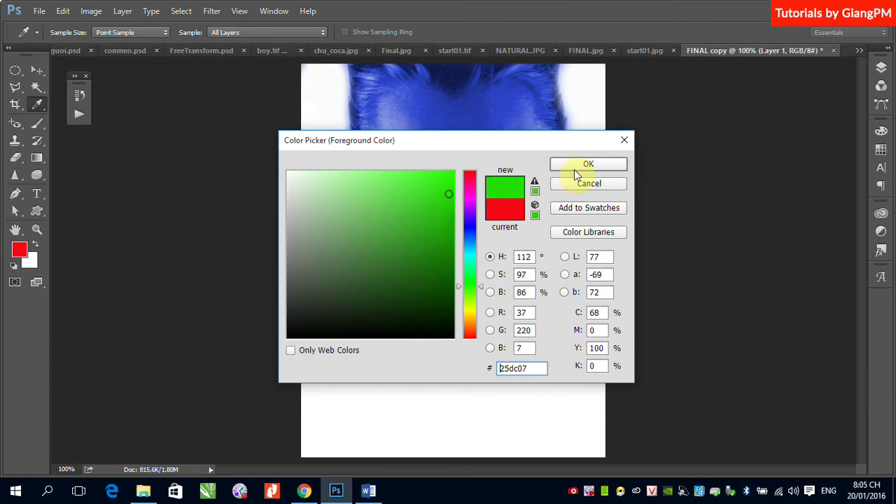
{"action": "left_click", "coordinate": [588, 164]}
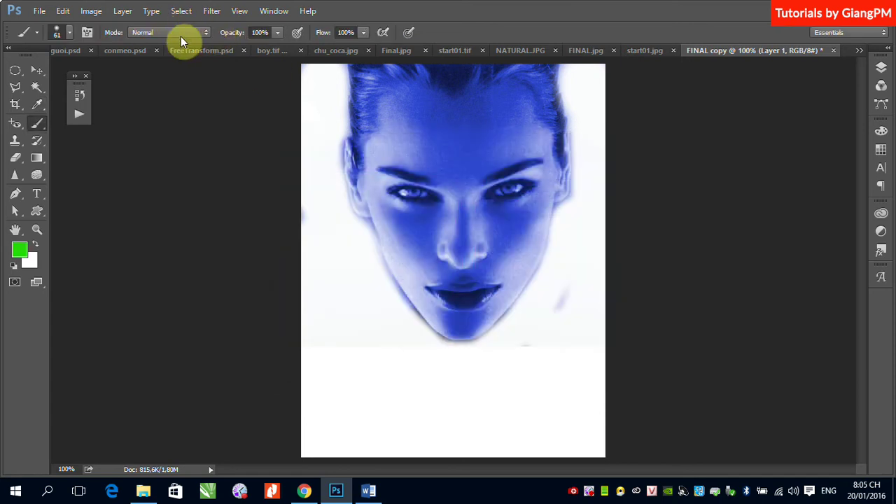
- Set the brush to Color mode at 26 px and paint the model's lips green
{"action": "left_click", "coordinate": [187, 33]}
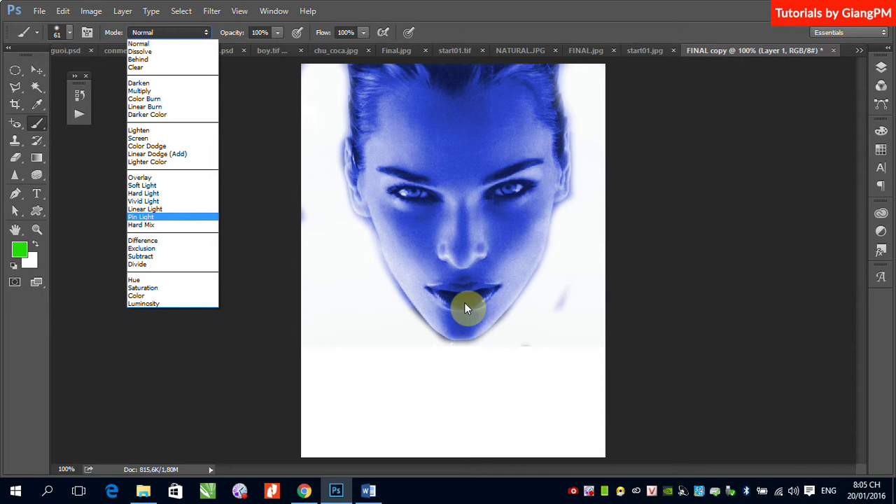
{"action": "left_click", "coordinate": [141, 296]}
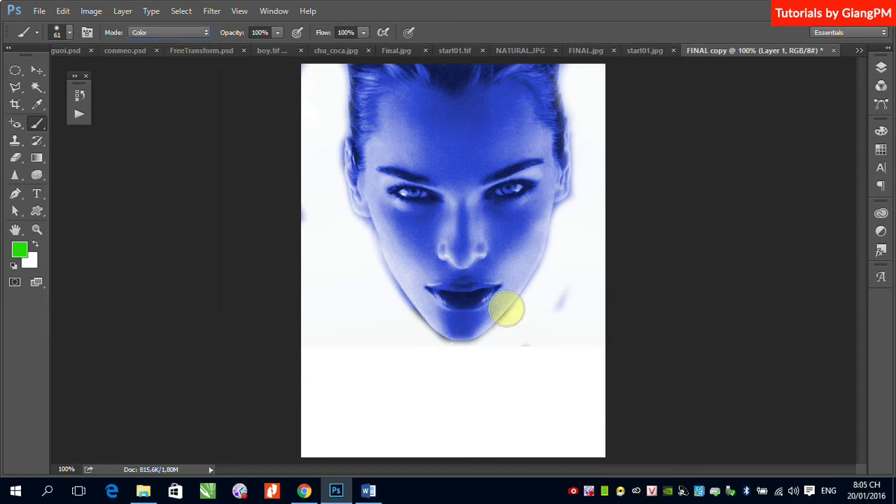
{"action": "left_click", "coordinate": [70, 34]}
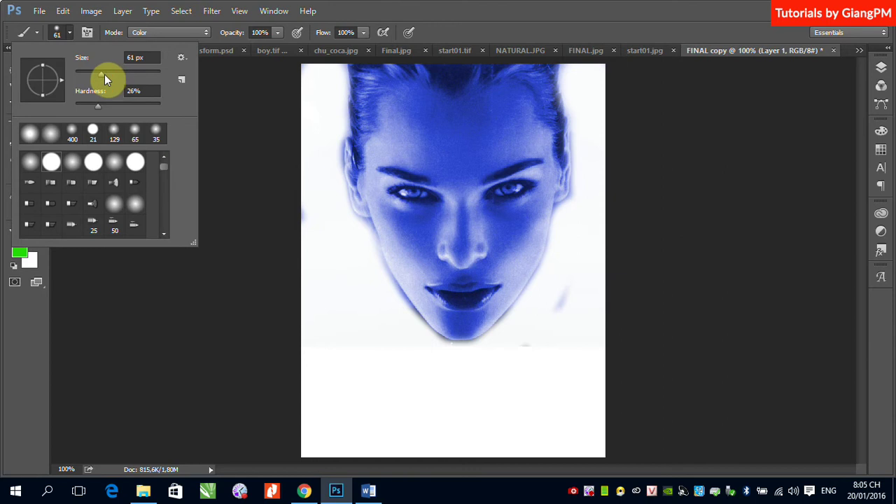
{"action": "left_click_drag", "start_coordinate": [104, 75], "coordinate": [86, 74]}
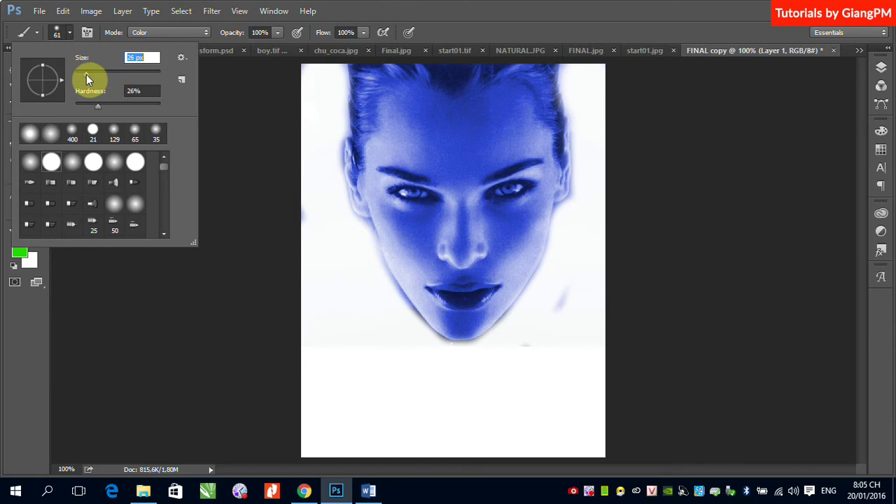
{"action": "left_click", "coordinate": [443, 293]}
{"action": "mouse_move", "coordinate": [457, 297]}
{"action": "left_mouse_down"}
{"action": "mouse_move", "coordinate": [436, 286]}
{"action": "mouse_move", "coordinate": [496, 288]}
{"action": "mouse_move", "coordinate": [466, 300]}
{"action": "mouse_move", "coordinate": [428, 294]}
{"action": "left_mouse_up"}
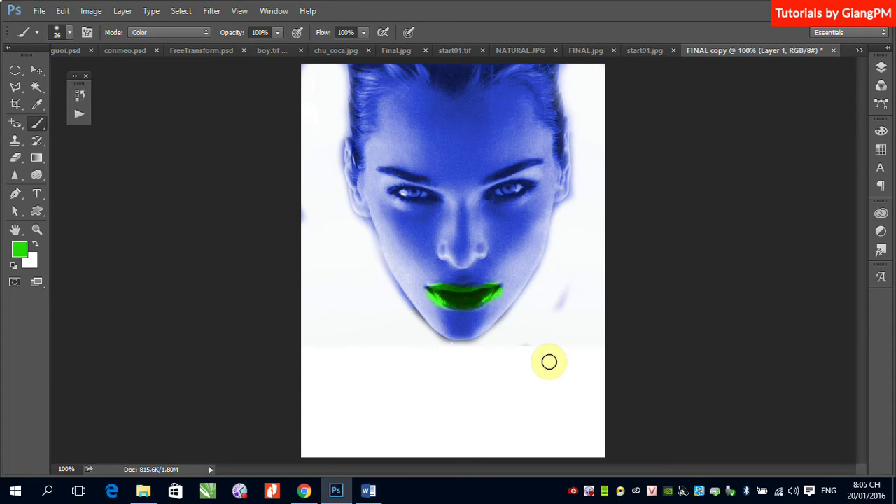
- Bring up FINAL.jpg and examine the green sparkles in the model's eyes
{"action": "left_click", "coordinate": [37, 70]}
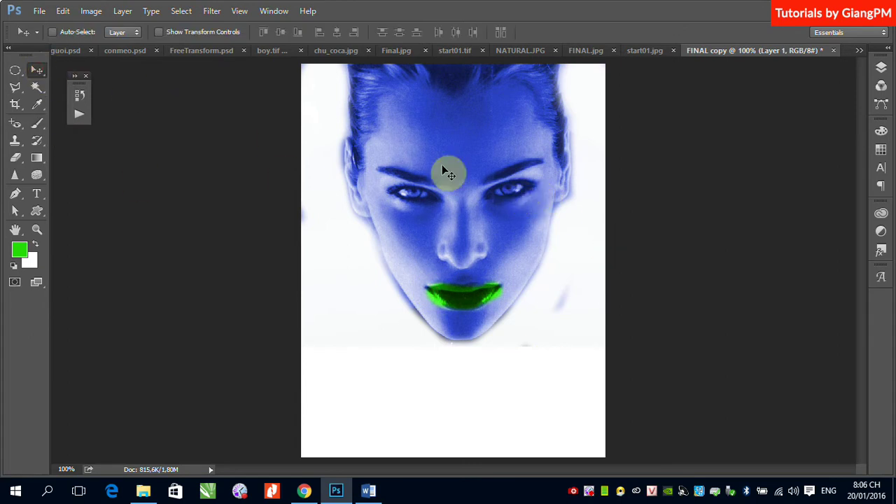
{"action": "left_click", "coordinate": [859, 50]}
{"action": "left_click", "coordinate": [789, 197]}
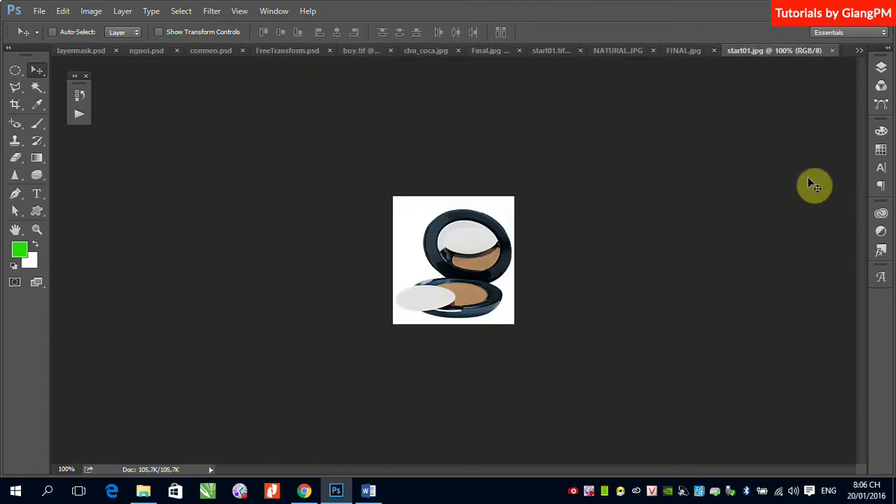
{"action": "left_click", "coordinate": [859, 51]}
{"action": "left_click", "coordinate": [770, 185]}
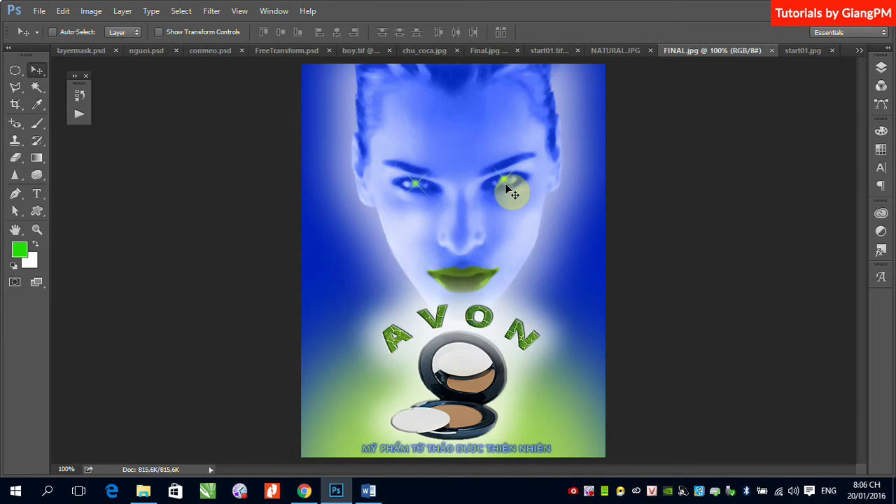
- Replace the brush presets with Assorted Brushes without saving the current set, and choose the 48 px crossed-lines brush
{"action": "right_click", "coordinate": [42, 124]}
{"action": "left_click", "coordinate": [94, 123]}
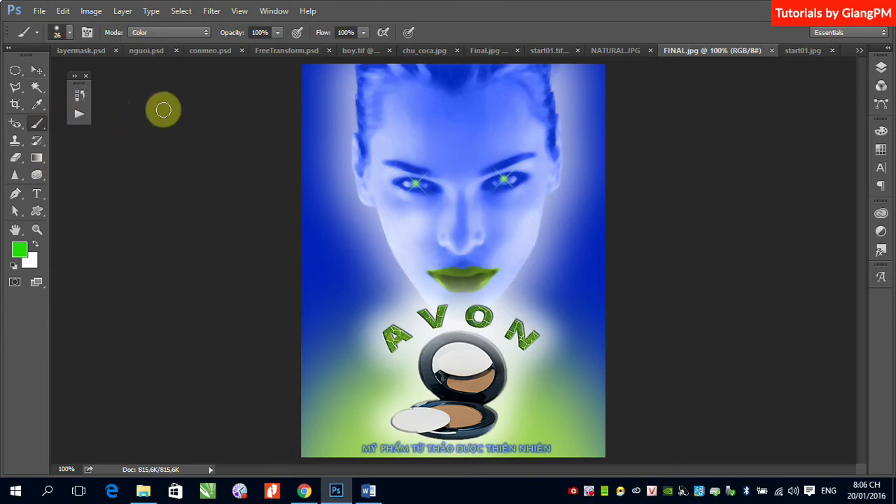
{"action": "left_click", "coordinate": [70, 32]}
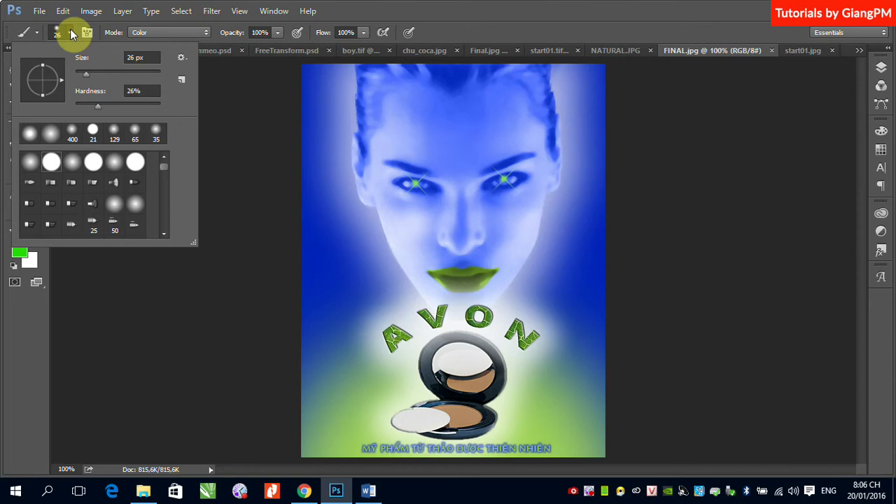
{"action": "left_click", "coordinate": [184, 62]}
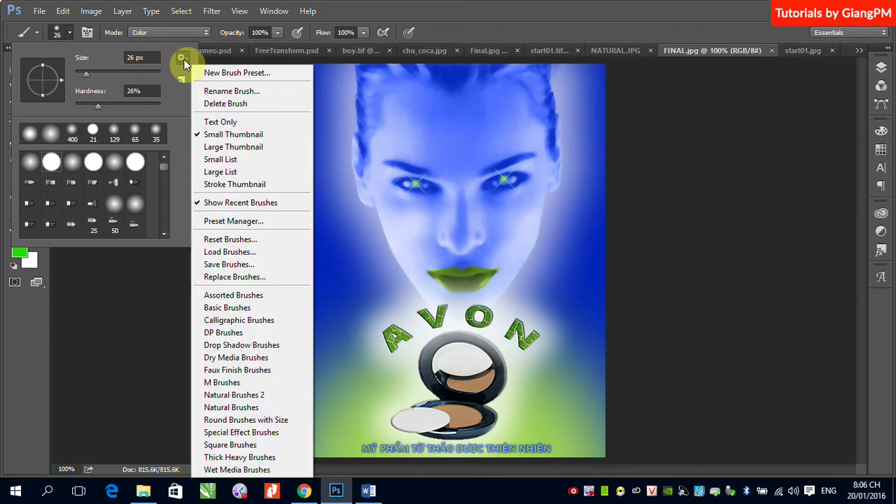
{"action": "left_click", "coordinate": [235, 298]}
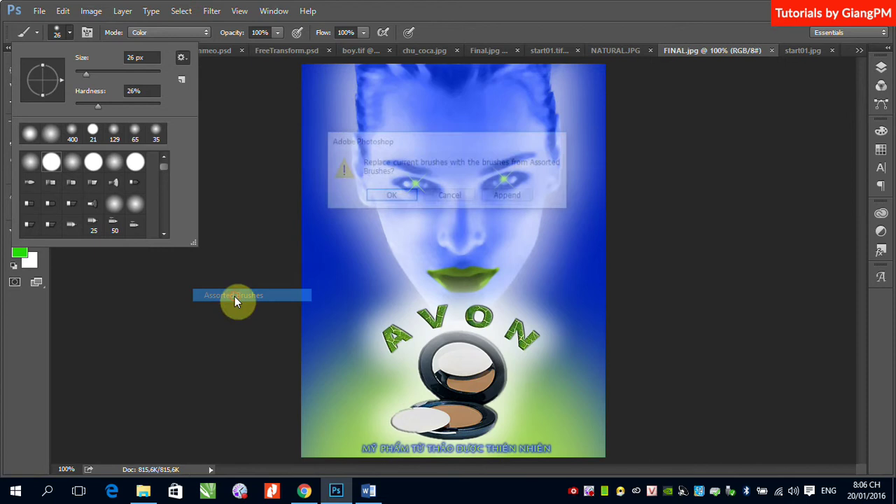
{"action": "left_click", "coordinate": [392, 196]}
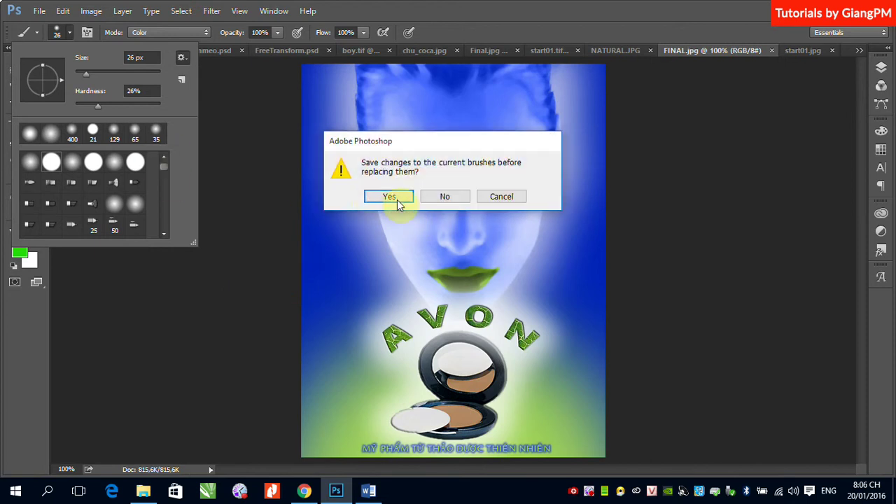
{"action": "left_click", "coordinate": [434, 196]}
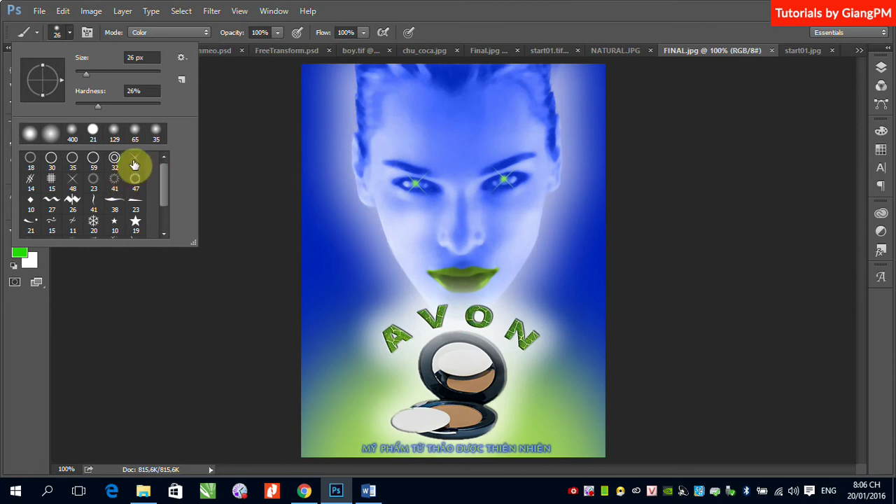
{"action": "left_click", "coordinate": [72, 183]}
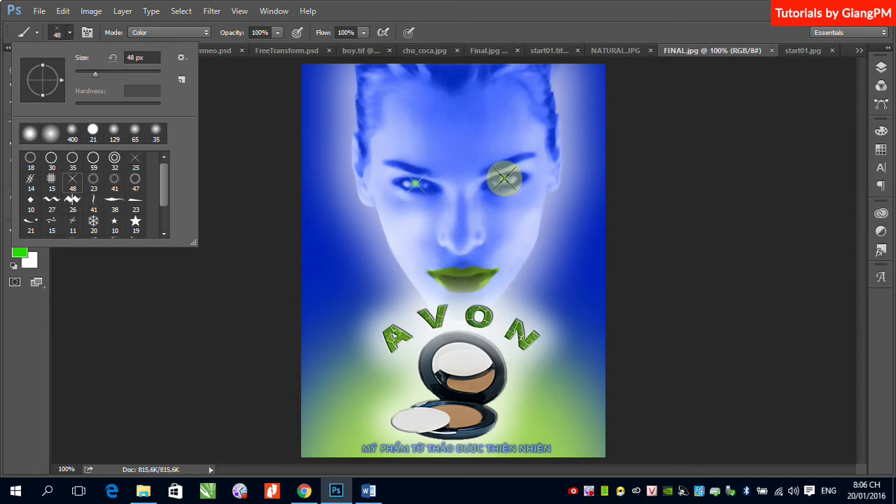
- Return to FINAL copy, set the brush mode to Normal, and stamp a green cross sparkle on each of the model's eyes
{"action": "left_click", "coordinate": [858, 51]}
{"action": "left_click", "coordinate": [772, 213]}
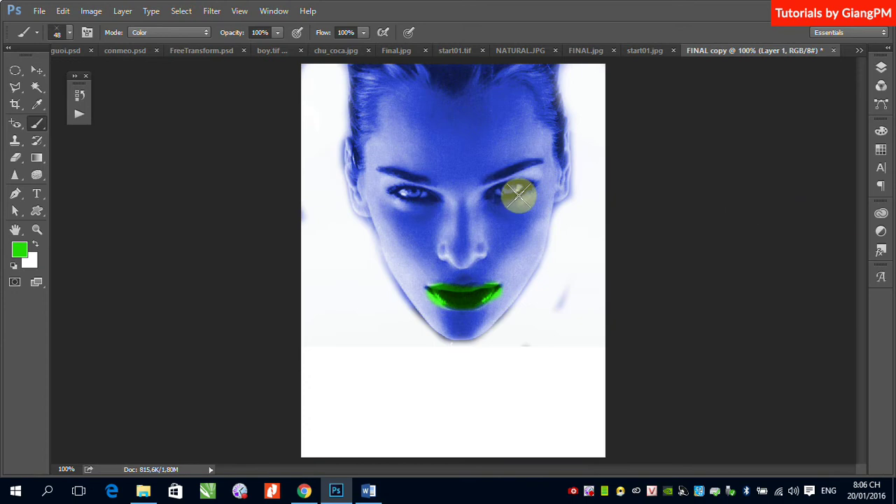
{"action": "left_click", "coordinate": [509, 187]}
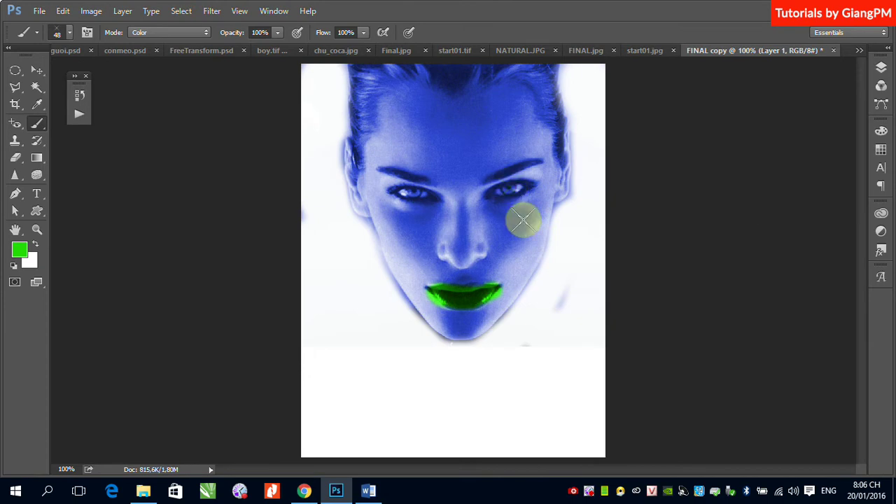
{"action": "key", "text": "ctrl+z"}
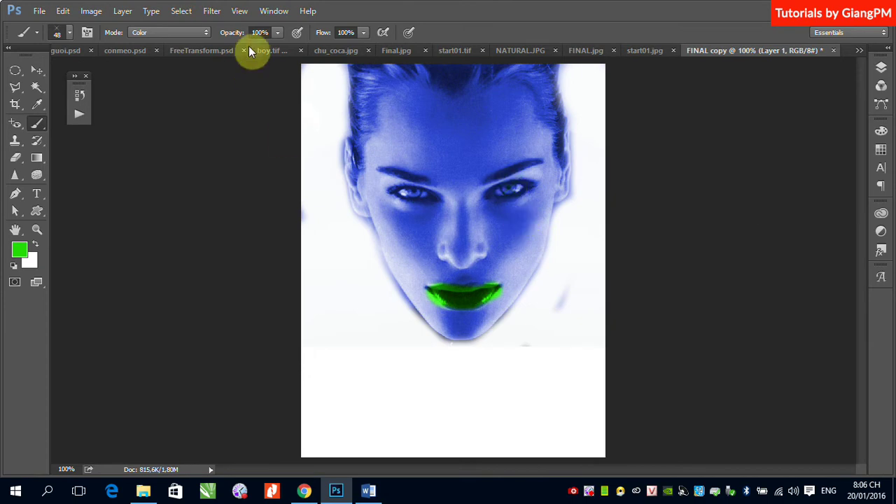
{"action": "left_click", "coordinate": [209, 33]}
{"action": "left_click", "coordinate": [170, 43]}
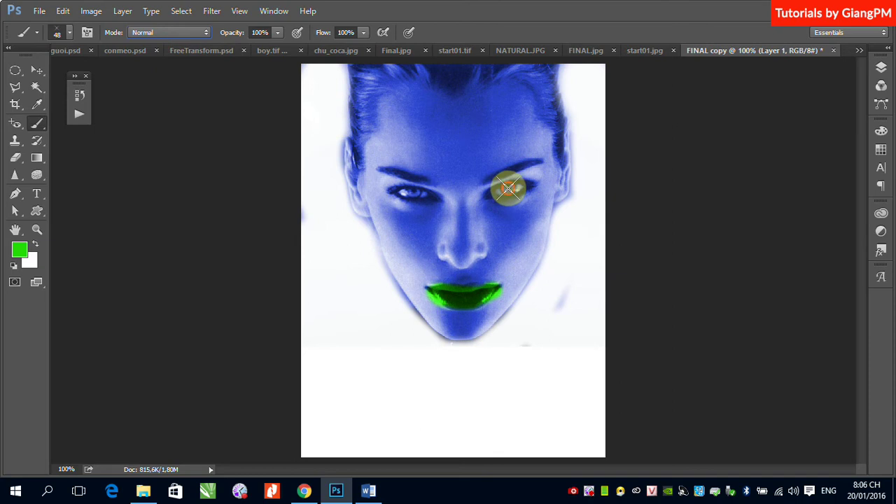
{"action": "mouse_move", "coordinate": [508, 188]}
{"action": "left_mouse_down"}
{"action": "mouse_move", "coordinate": [521, 229]}
{"action": "mouse_move", "coordinate": [511, 194]}
{"action": "left_mouse_up"}
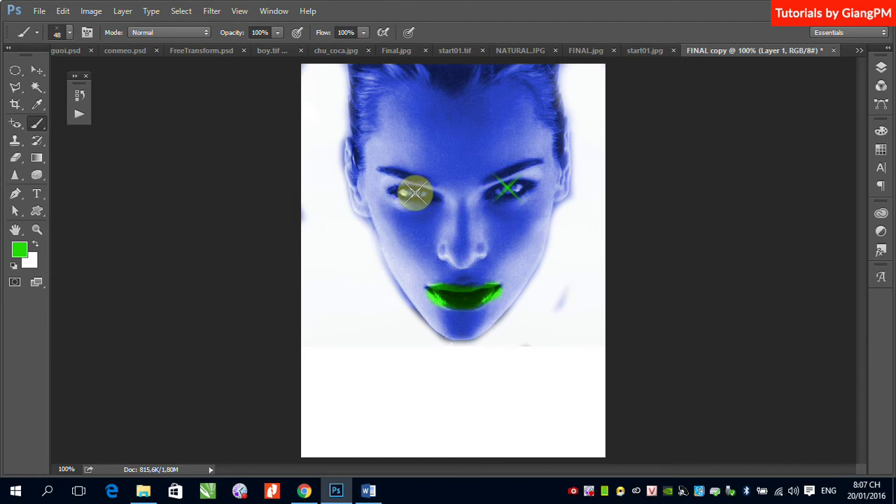
{"action": "mouse_move", "coordinate": [414, 191]}
{"action": "left_mouse_down"}
{"action": "mouse_move", "coordinate": [422, 225]}
{"action": "mouse_move", "coordinate": [415, 193]}
{"action": "left_mouse_up"}
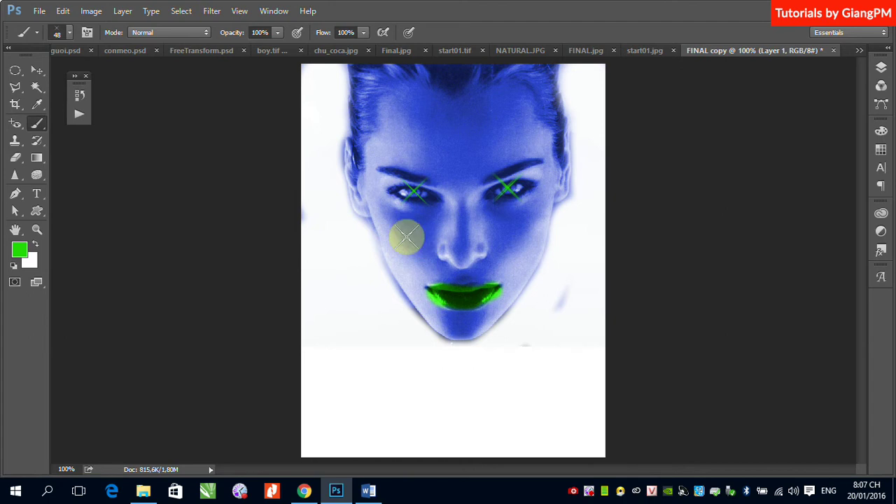
{"action": "left_click", "coordinate": [37, 71]}
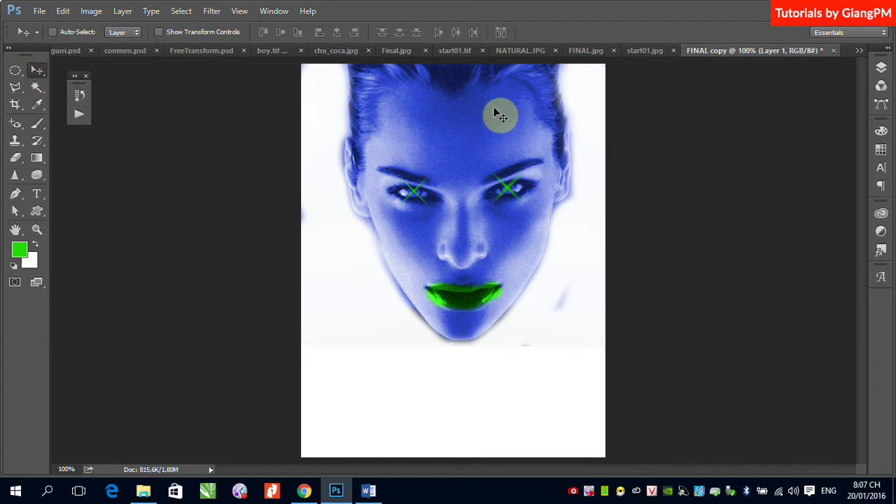
- Float the compact powder image start01.jpg in its own window beside the canvas and return to FINAL copy
{"action": "left_click", "coordinate": [590, 52]}
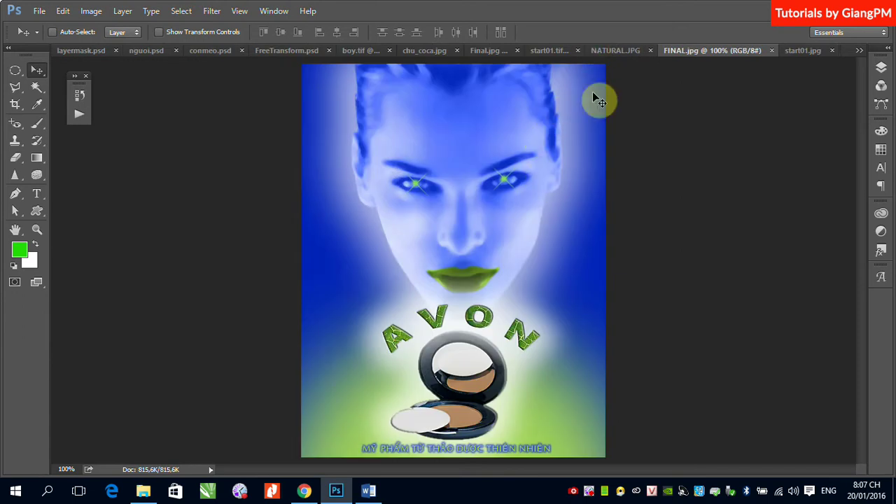
{"action": "left_click", "coordinate": [806, 52]}
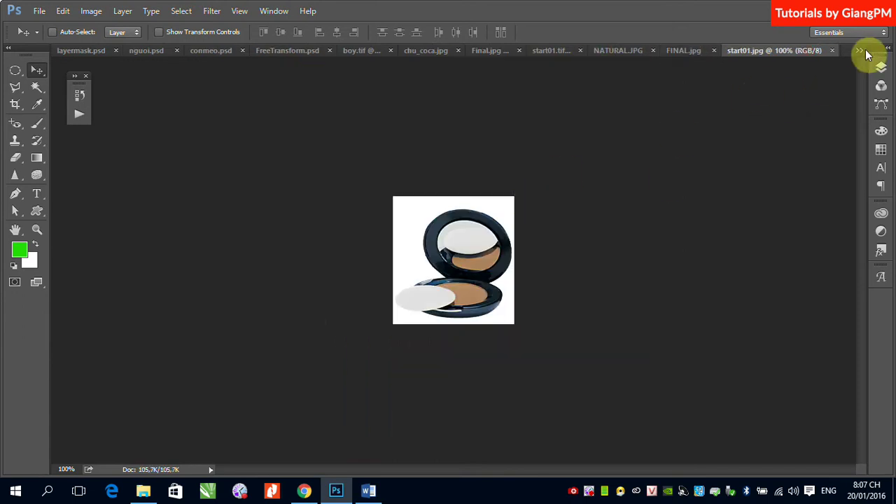
{"action": "left_click_drag", "start_coordinate": [803, 56], "coordinate": [146, 141]}
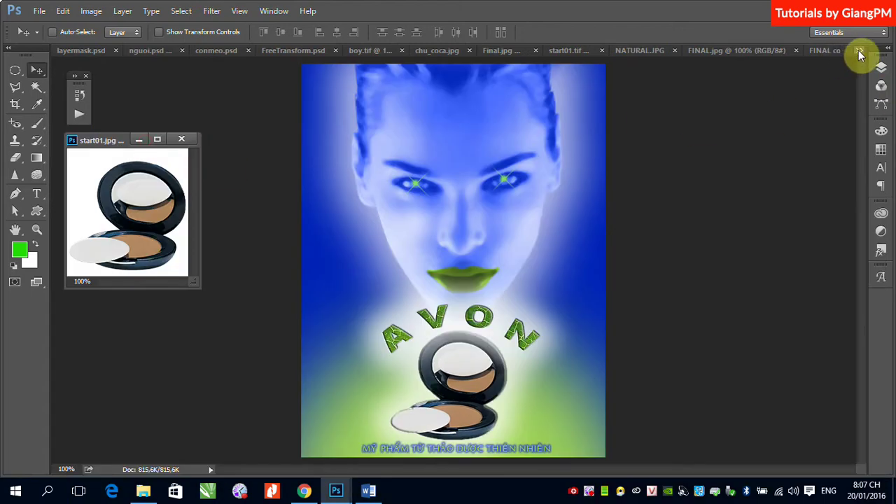
{"action": "left_click", "coordinate": [830, 74]}
{"action": "left_click", "coordinate": [813, 51]}
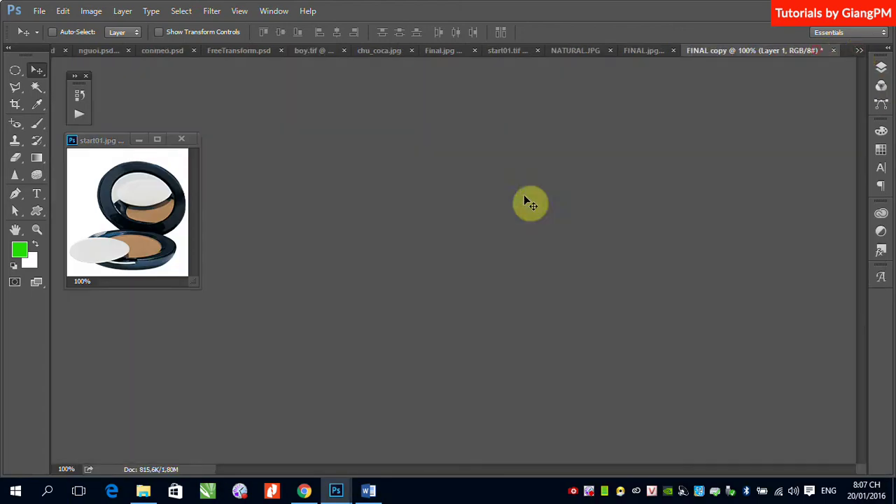
{"action": "left_click", "coordinate": [875, 80]}
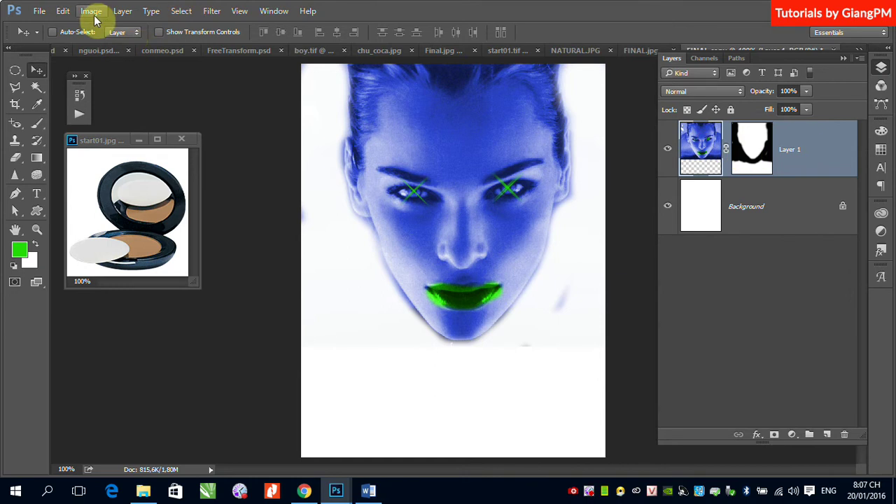
{"action": "left_click", "coordinate": [122, 11]}
{"action": "mouse_move", "coordinate": [189, 112]}
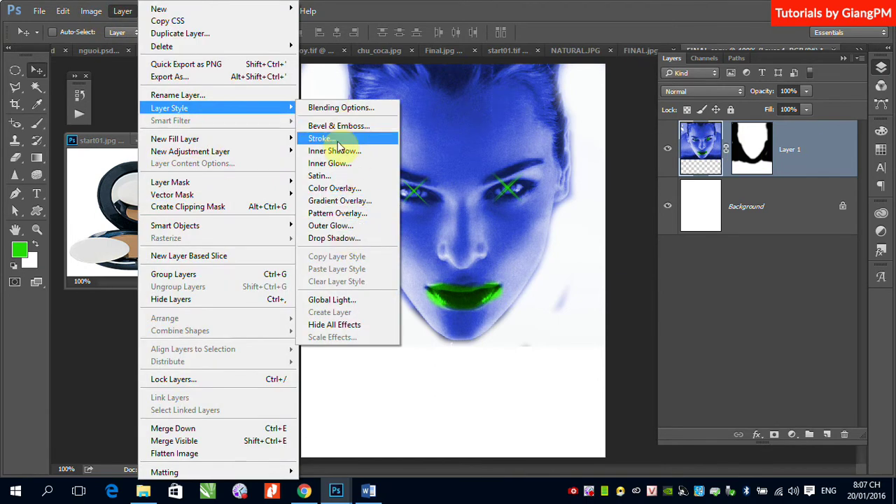
{"action": "left_click", "coordinate": [341, 227]}
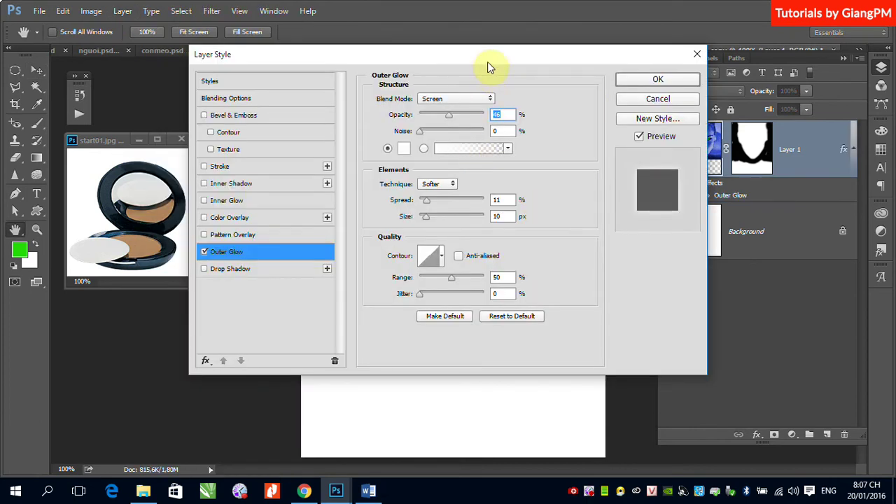
{"action": "left_click", "coordinate": [646, 105]}
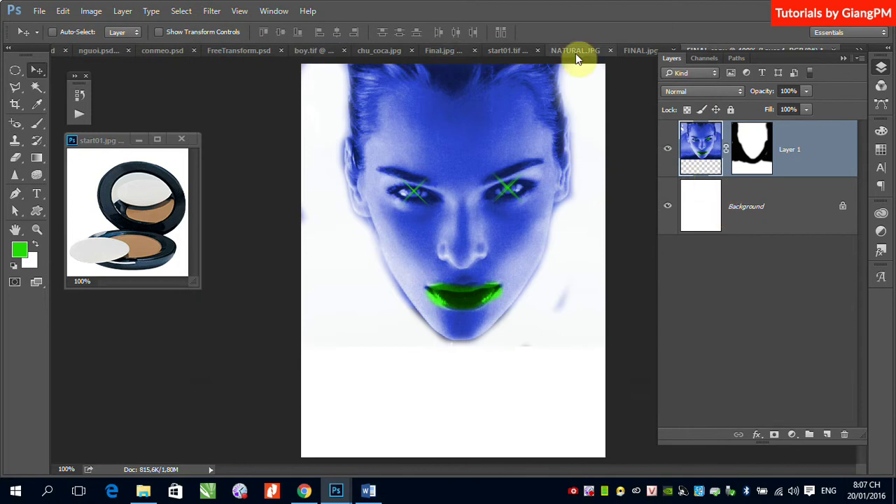
{"action": "left_click", "coordinate": [840, 57]}
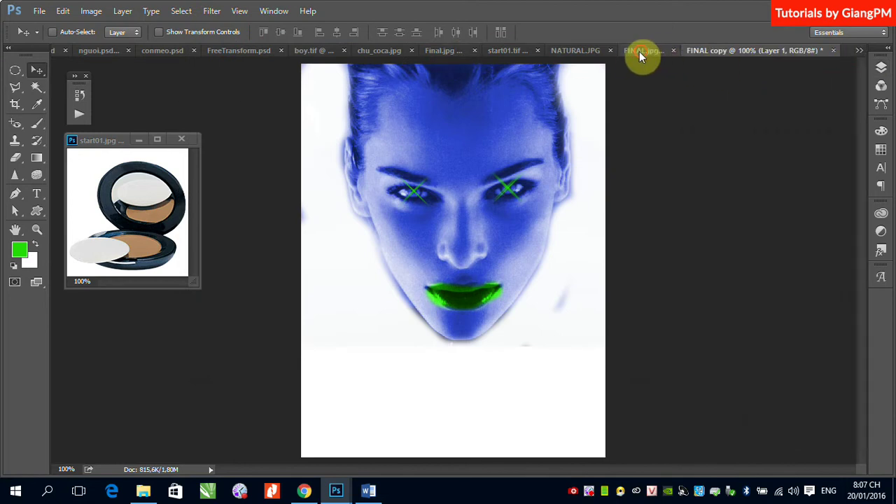
- Sample the dark blue background of FINAL.jpg as the foreground colour with the Eyedropper
{"action": "left_click", "coordinate": [639, 51]}
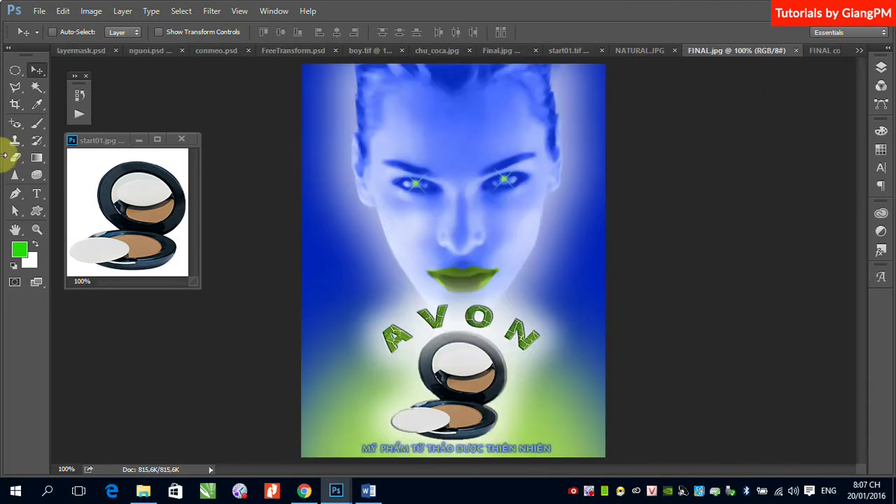
{"action": "left_click", "coordinate": [37, 103]}
{"action": "left_click", "coordinate": [600, 259]}
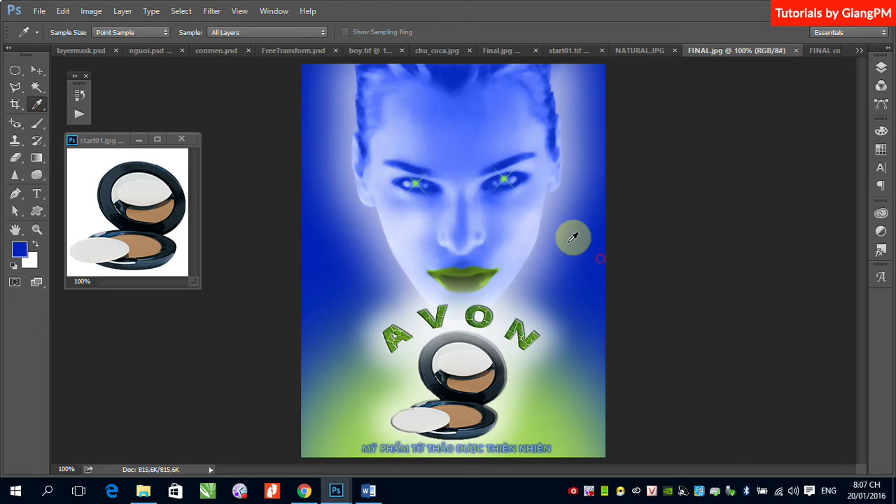
- Fill the Background layer of FINAL copy with the sampled blue
{"action": "left_click", "coordinate": [822, 51]}
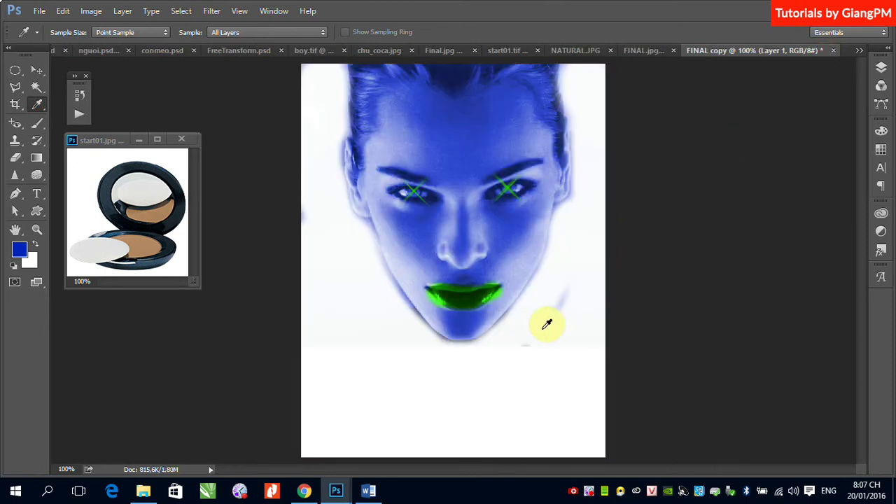
{"action": "left_click", "coordinate": [879, 68]}
{"action": "left_click", "coordinate": [694, 204]}
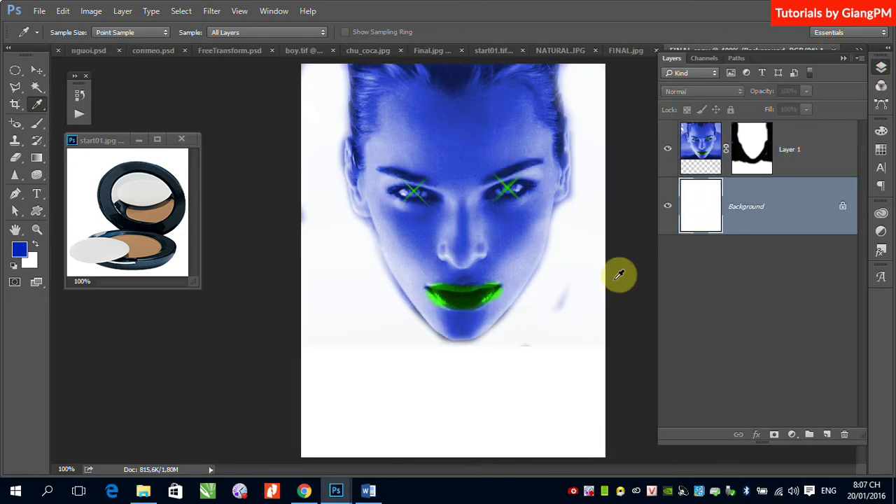
{"action": "key", "text": "alt+BackSpace"}
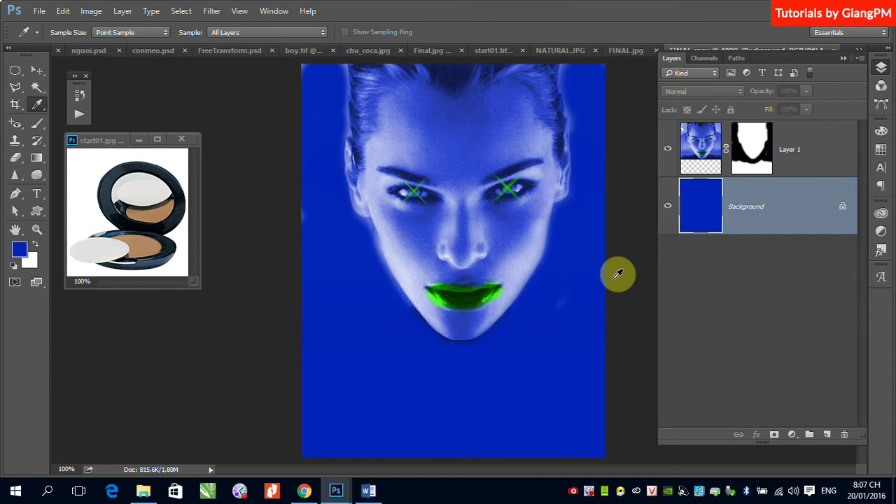
{"action": "left_click", "coordinate": [706, 150]}
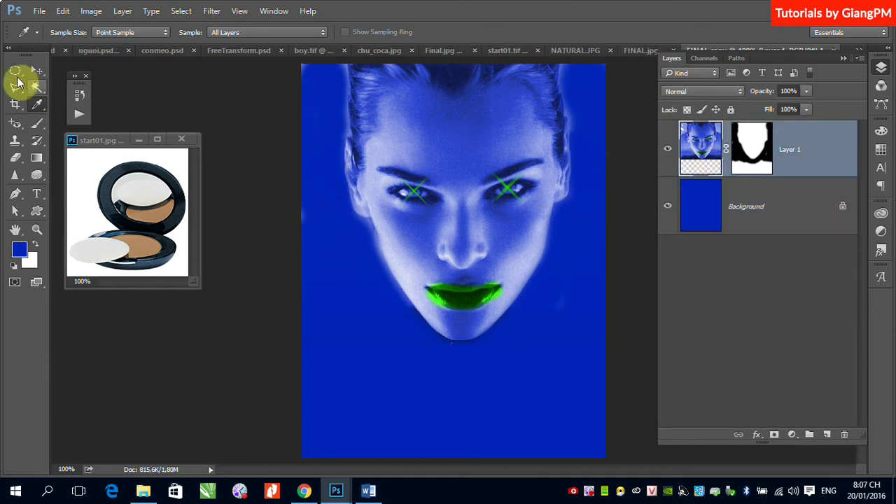
{"action": "left_click", "coordinate": [37, 70]}
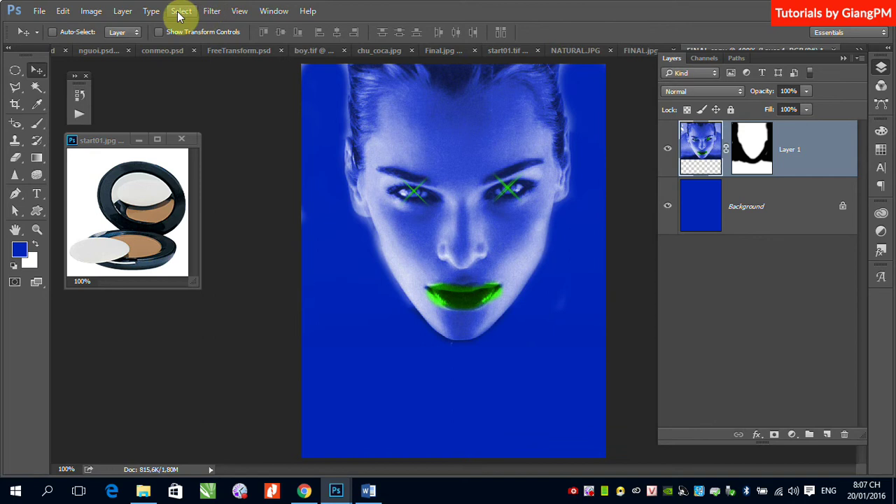
{"action": "left_click", "coordinate": [125, 11]}
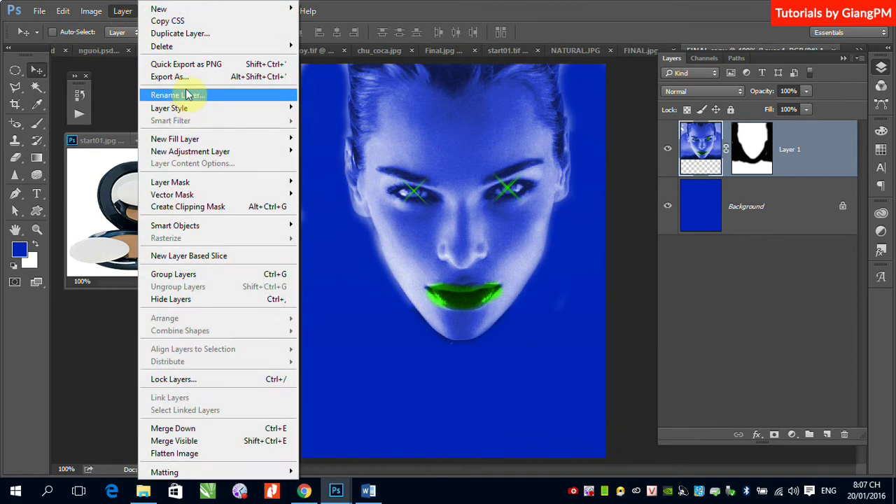
{"action": "mouse_move", "coordinate": [181, 109]}
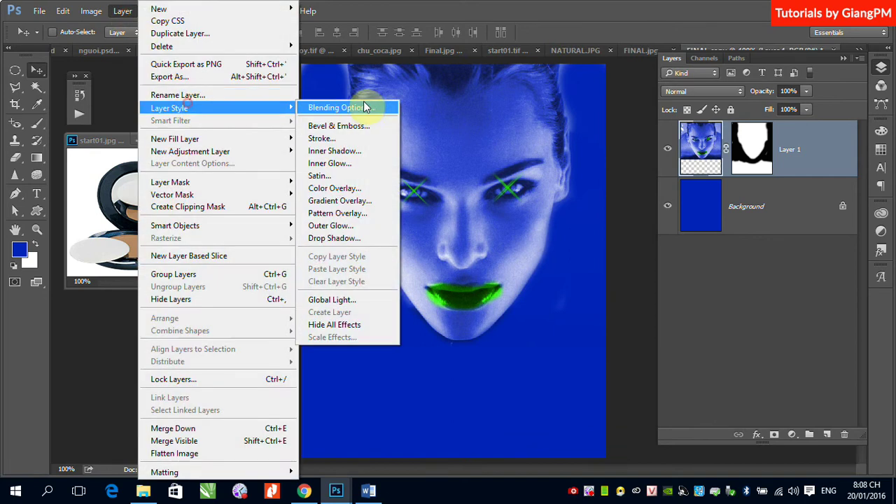
{"action": "left_click", "coordinate": [331, 228]}
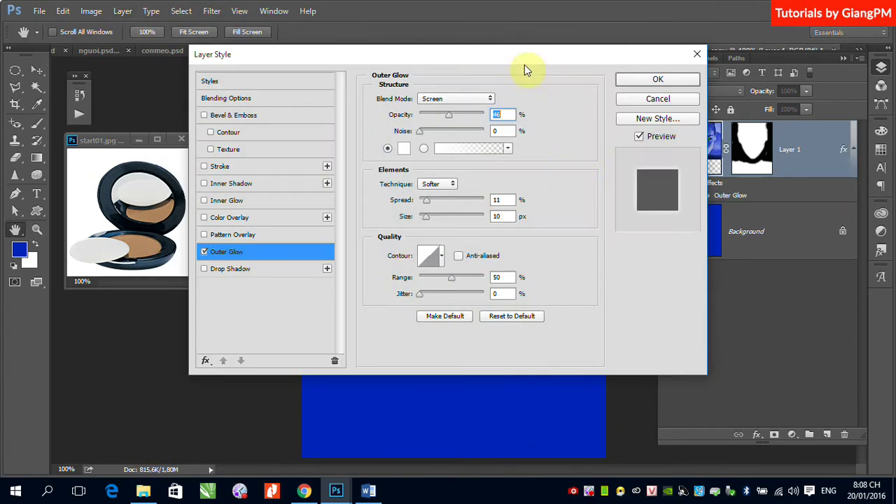
{"action": "left_click_drag", "start_coordinate": [520, 55], "coordinate": [772, 208]}
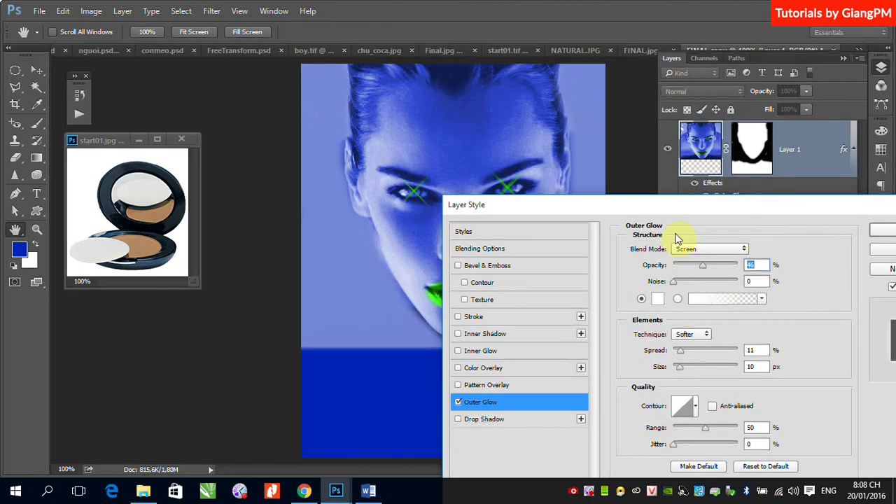
{"action": "left_click_drag", "start_coordinate": [650, 208], "coordinate": [565, 246]}
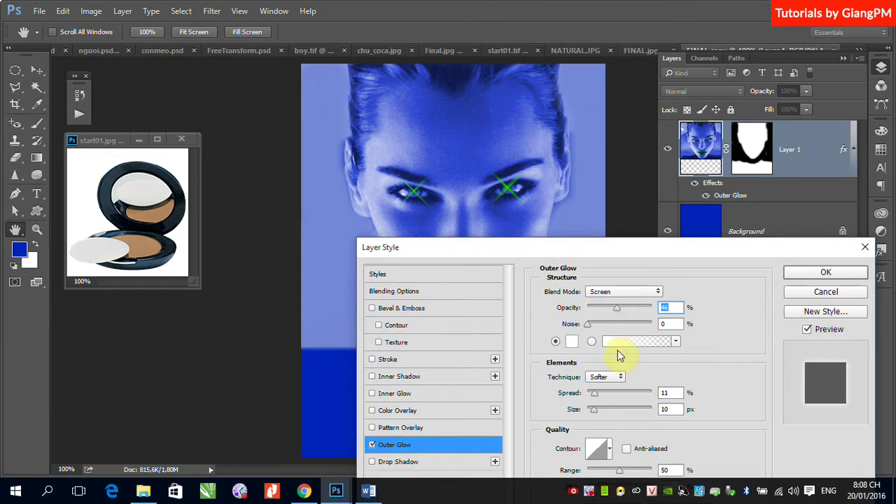
{"action": "mouse_move", "coordinate": [596, 414]}
{"action": "left_mouse_down"}
{"action": "mouse_move", "coordinate": [607, 414]}
{"action": "mouse_move", "coordinate": [590, 413]}
{"action": "left_mouse_up"}
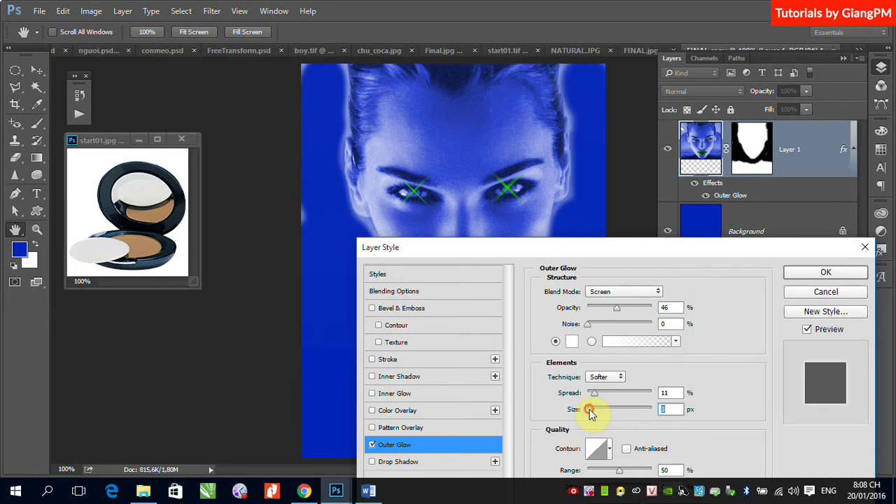
{"action": "left_click_drag", "start_coordinate": [586, 254], "coordinate": [771, 246]}
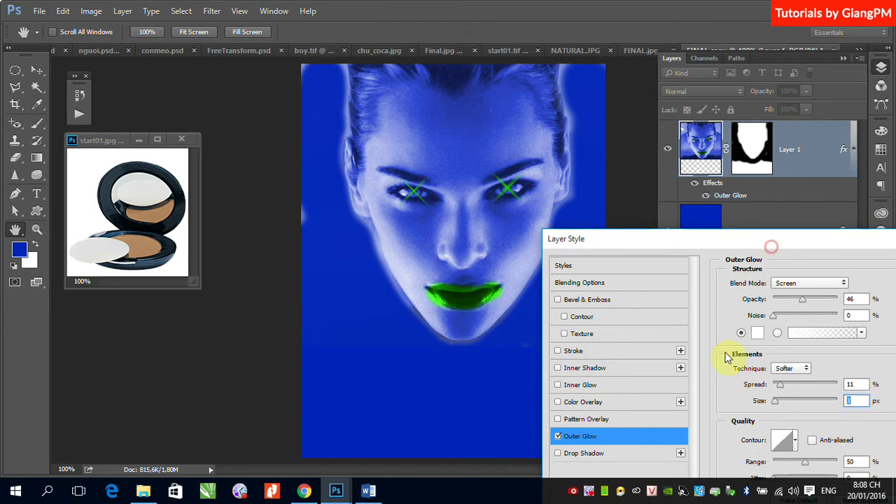
{"action": "mouse_move", "coordinate": [775, 401]}
{"action": "left_mouse_down"}
{"action": "mouse_move", "coordinate": [786, 406]}
{"action": "mouse_move", "coordinate": [773, 402]}
{"action": "left_mouse_up"}
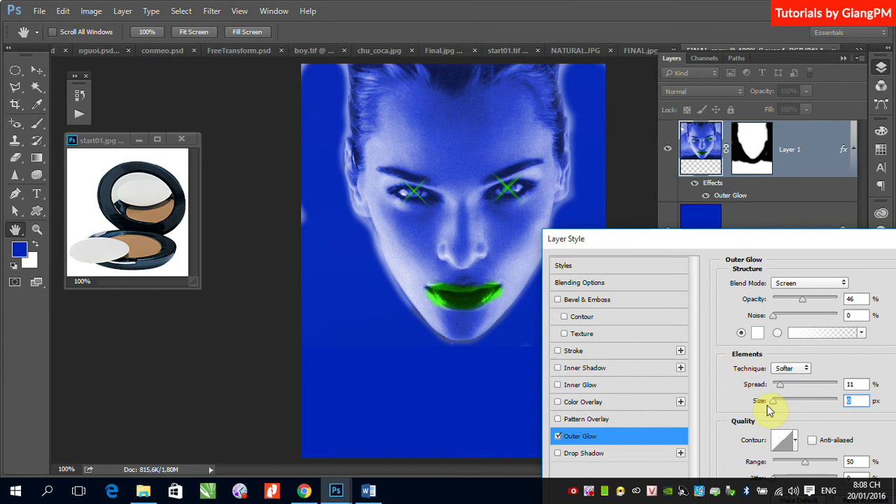
{"action": "left_click_drag", "start_coordinate": [855, 245], "coordinate": [749, 245]}
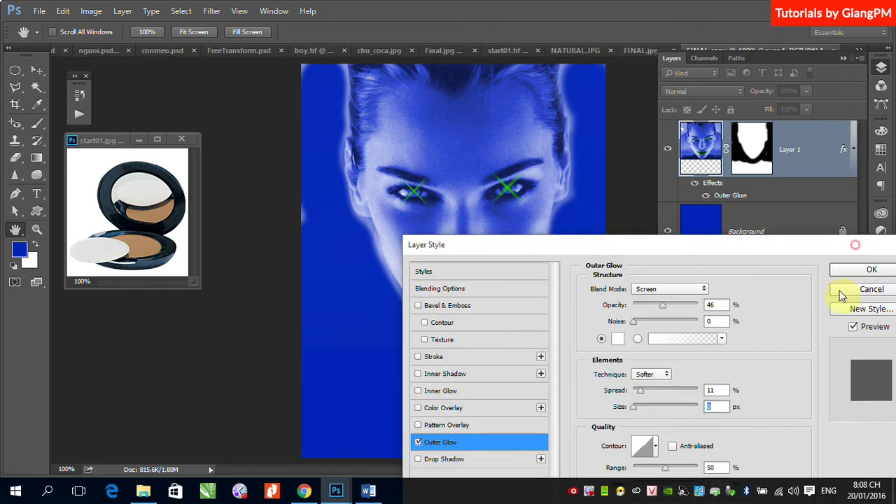
{"action": "left_click", "coordinate": [854, 287]}
- Delete the layer mask from Layer 1 without applying it
{"action": "left_click", "coordinate": [742, 144]}
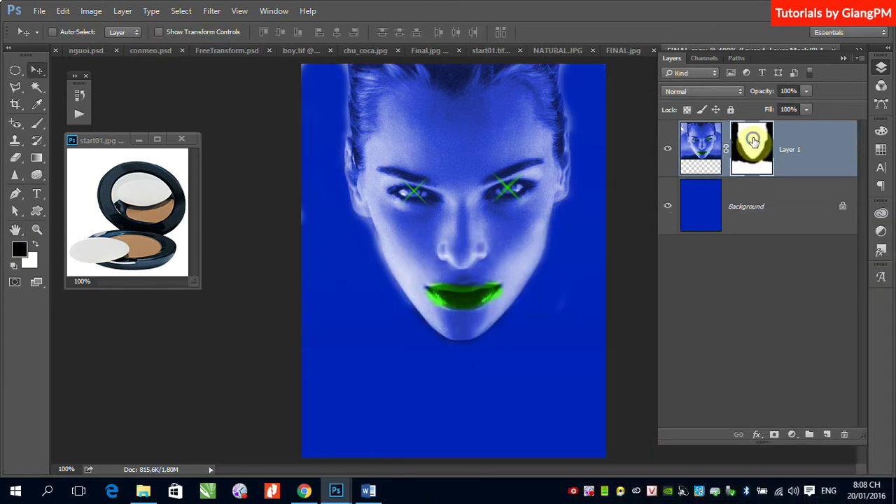
{"action": "right_click", "coordinate": [744, 142]}
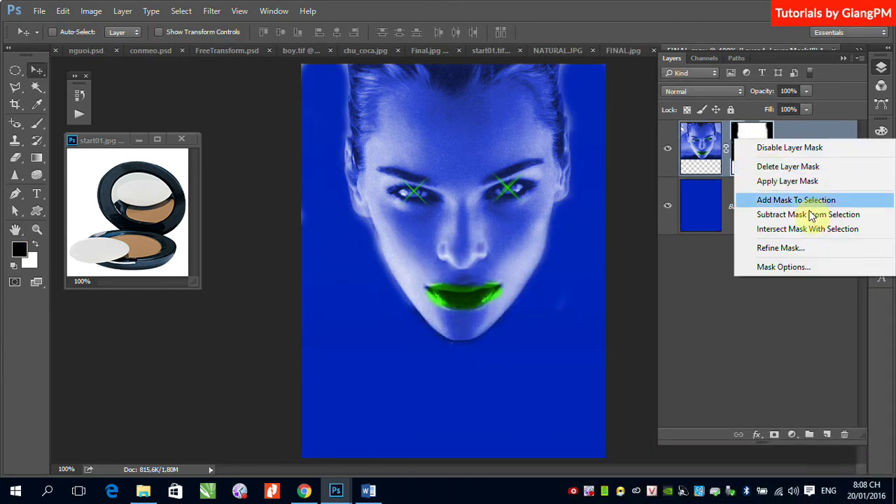
{"action": "left_click", "coordinate": [781, 167]}
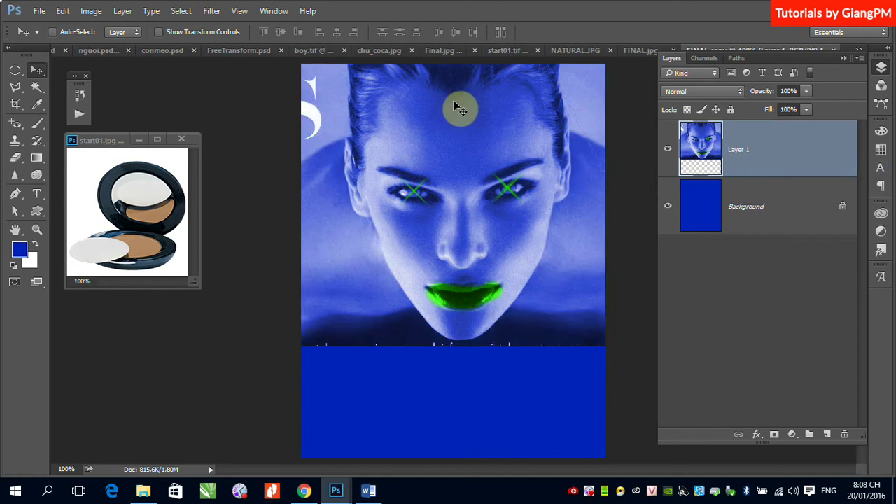
- With the Pen tool, start a path on Layer 1 tracing the left side of the head from the hair past the ear to the jaw
{"action": "left_click", "coordinate": [16, 196]}
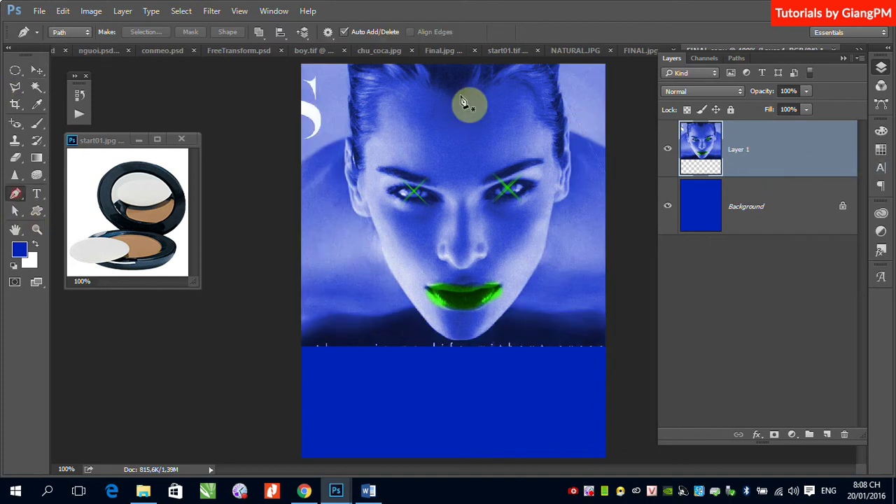
{"action": "left_click", "coordinate": [348, 64]}
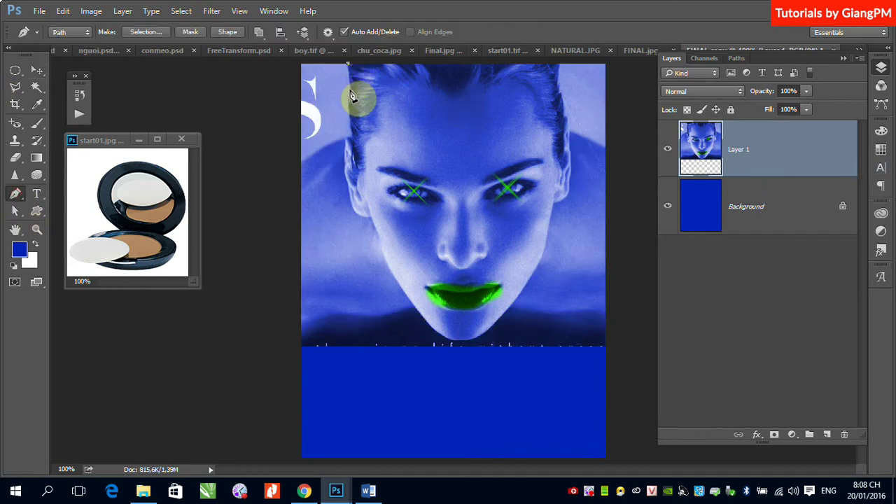
{"action": "left_click", "coordinate": [351, 89]}
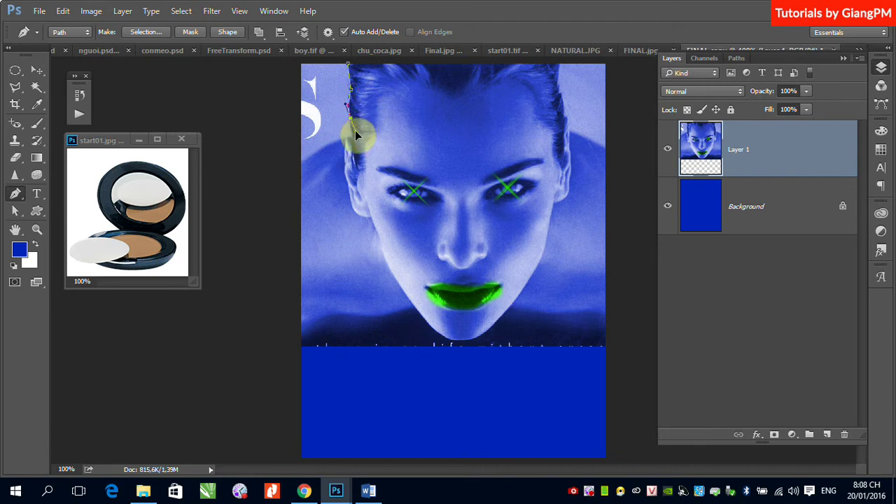
{"action": "left_click_drag", "start_coordinate": [349, 125], "coordinate": [354, 145]}
{"action": "left_click", "coordinate": [353, 140]}
{"action": "left_click", "coordinate": [342, 138]}
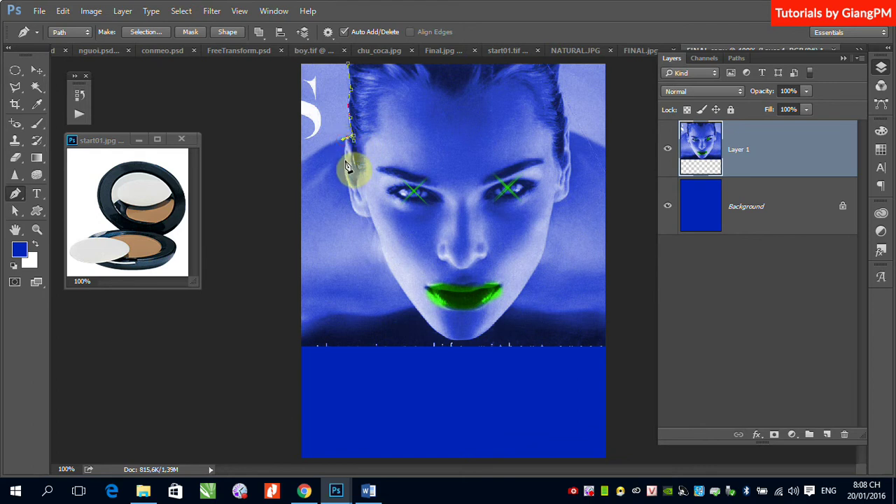
{"action": "left_click", "coordinate": [352, 188]}
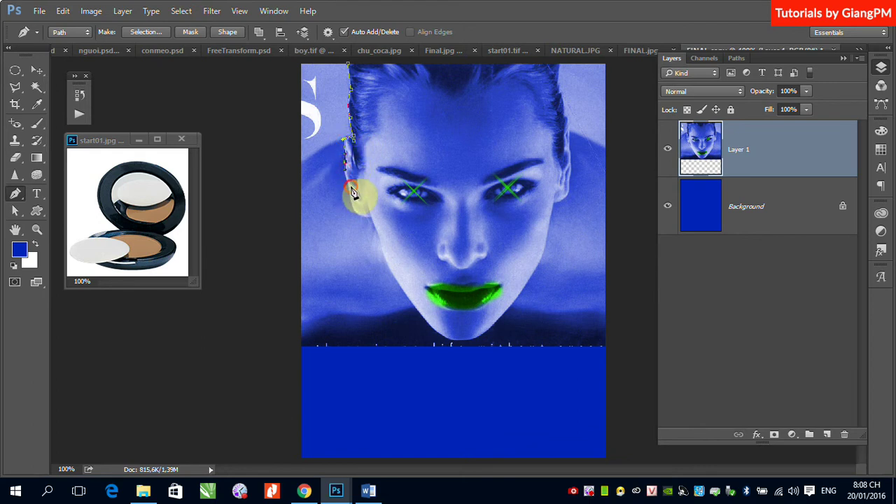
{"action": "left_click", "coordinate": [349, 201]}
{"action": "left_click", "coordinate": [369, 218]}
{"action": "left_click", "coordinate": [375, 231]}
{"action": "left_click", "coordinate": [399, 287]}
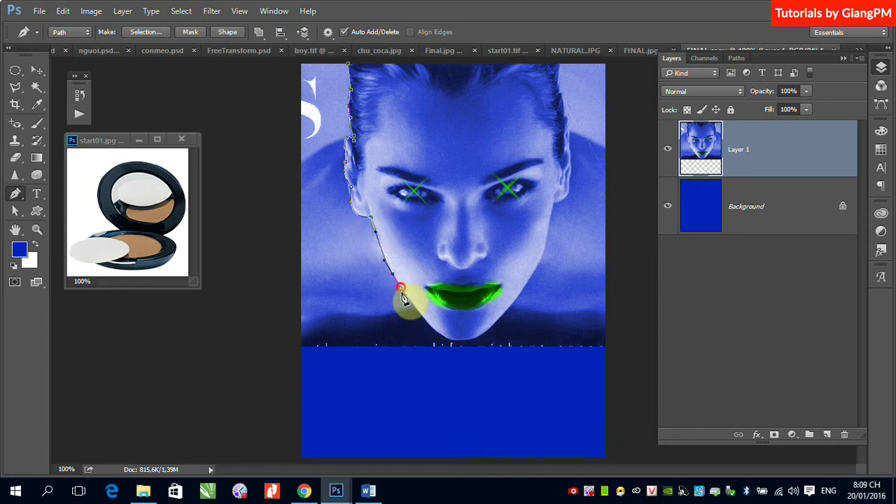
- Continue the path around the chin and up the right side of the head, then close it at its starting point
{"action": "left_click", "coordinate": [449, 346]}
{"action": "left_click", "coordinate": [475, 343]}
{"action": "left_click_drag", "start_coordinate": [508, 311], "coordinate": [562, 63]}
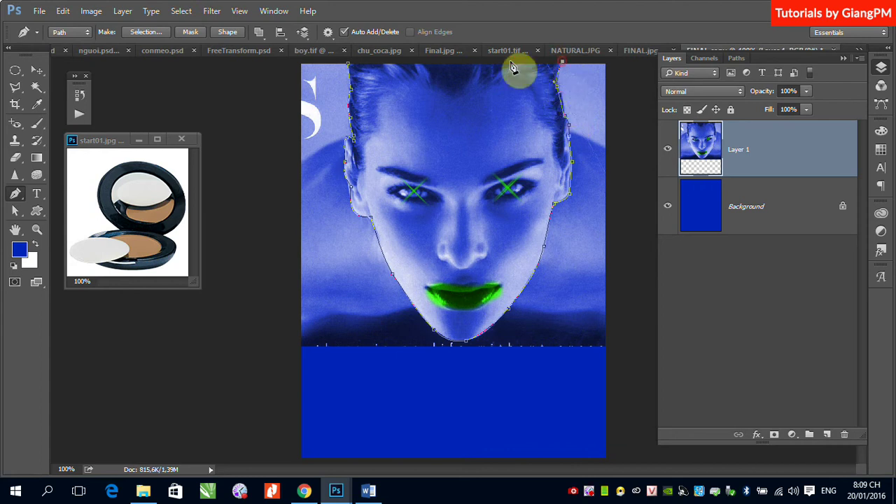
{"action": "left_click", "coordinate": [348, 64]}
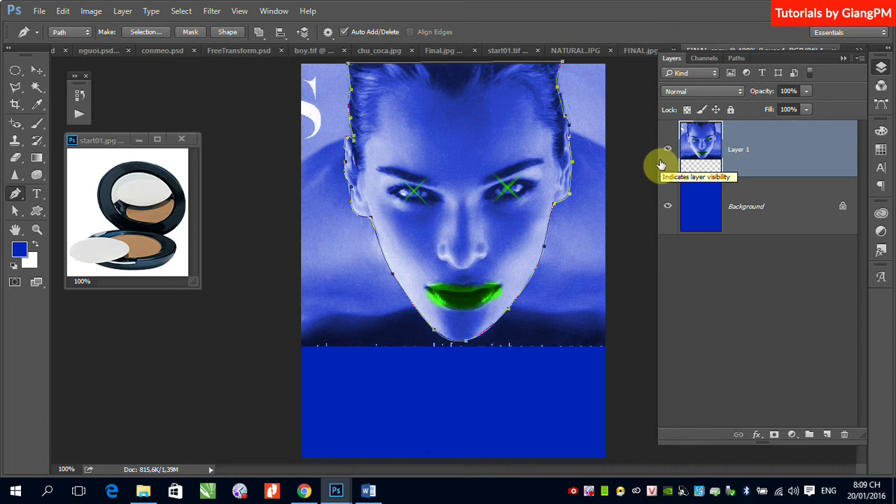
- Convert the head path to a selection, invert it, erase Layer 1's surroundings outside the head, and deselect
{"action": "key", "text": "ctrl+Return"}
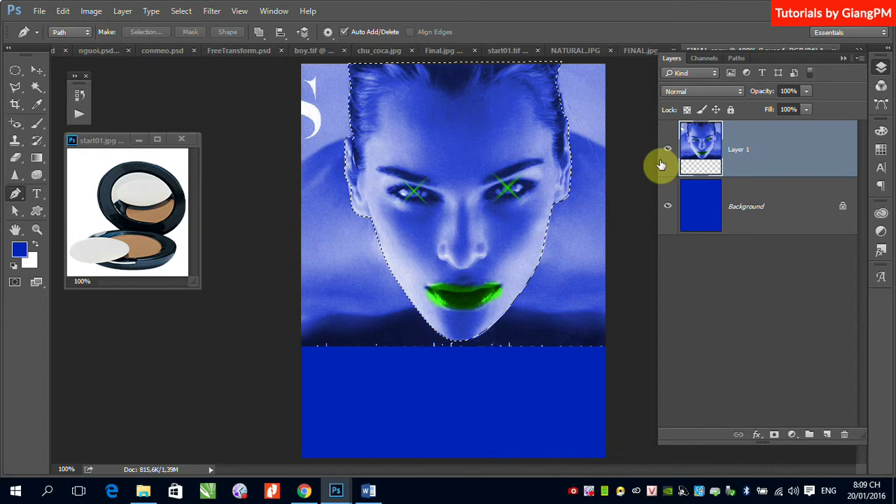
{"action": "key", "text": "ctrl+shift+i"}
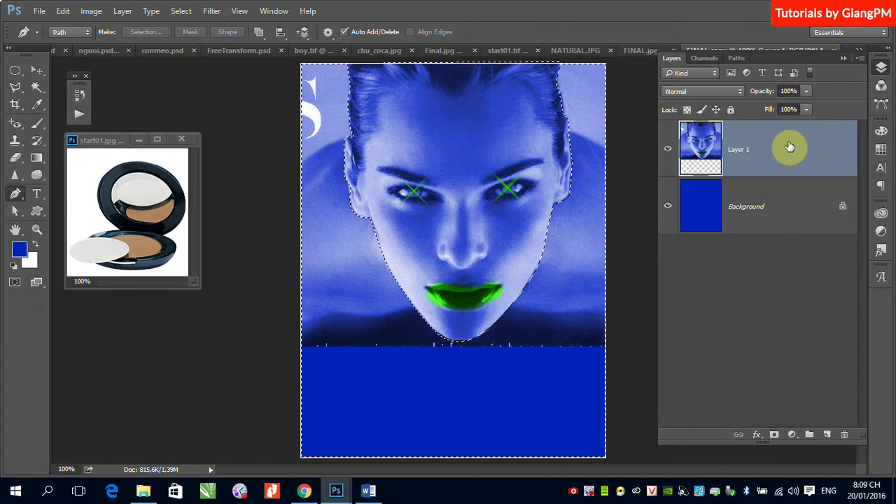
{"action": "key", "text": "Delete"}
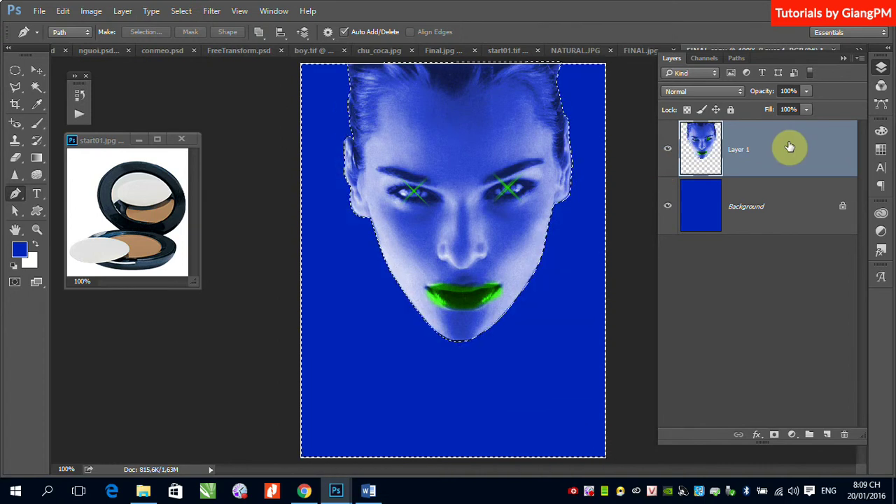
{"action": "key", "text": "ctrl+d"}
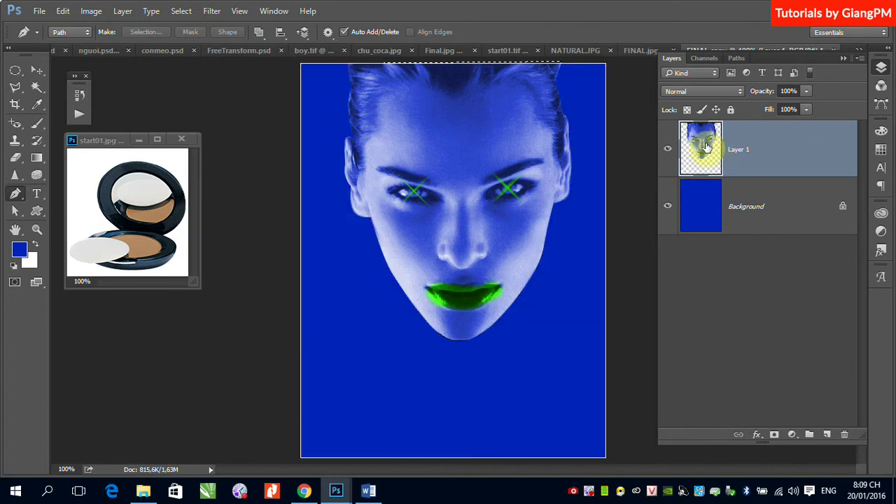
- Apply an Outer Glow to Layer 1 with spread 0%, size about 131 px, range 100% and jitter 0%
{"action": "left_click", "coordinate": [122, 12]}
{"action": "mouse_move", "coordinate": [197, 115]}
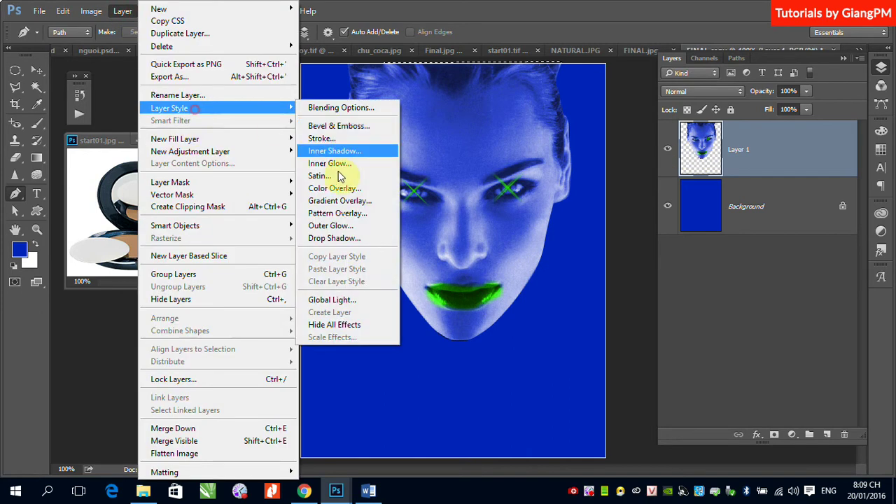
{"action": "left_click", "coordinate": [341, 227]}
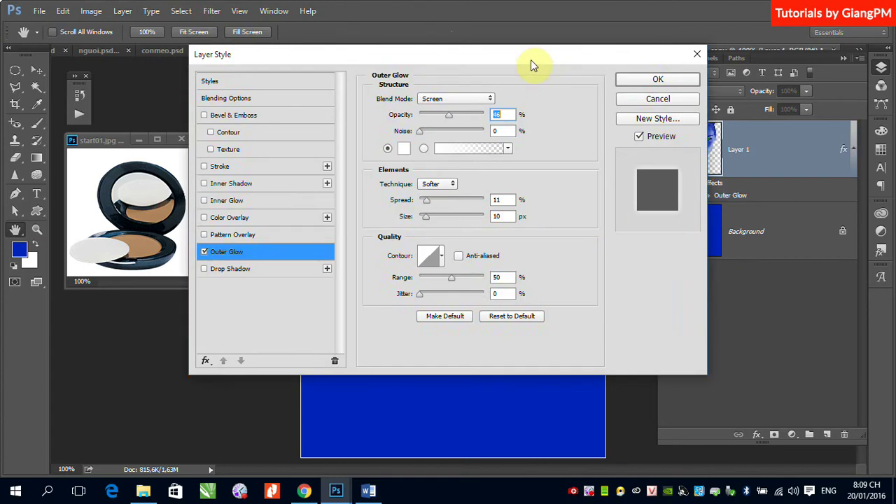
{"action": "left_click_drag", "start_coordinate": [532, 60], "coordinate": [247, 6]}
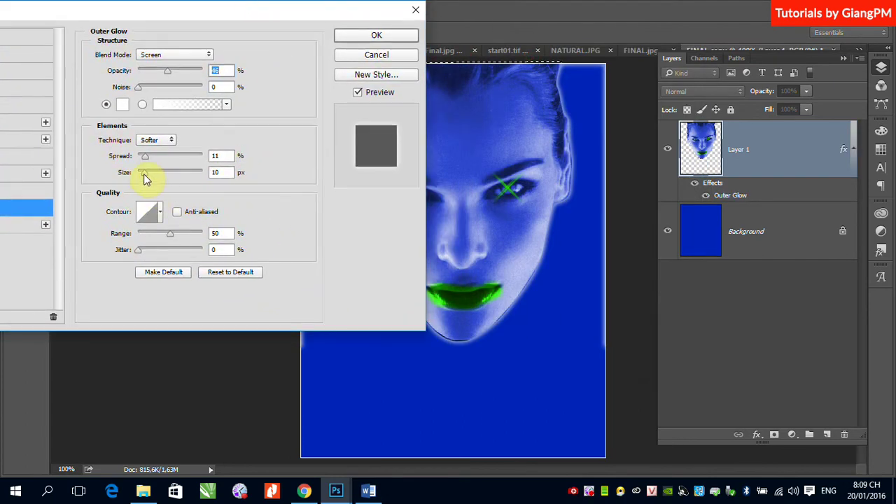
{"action": "left_click_drag", "start_coordinate": [144, 175], "coordinate": [161, 179]}
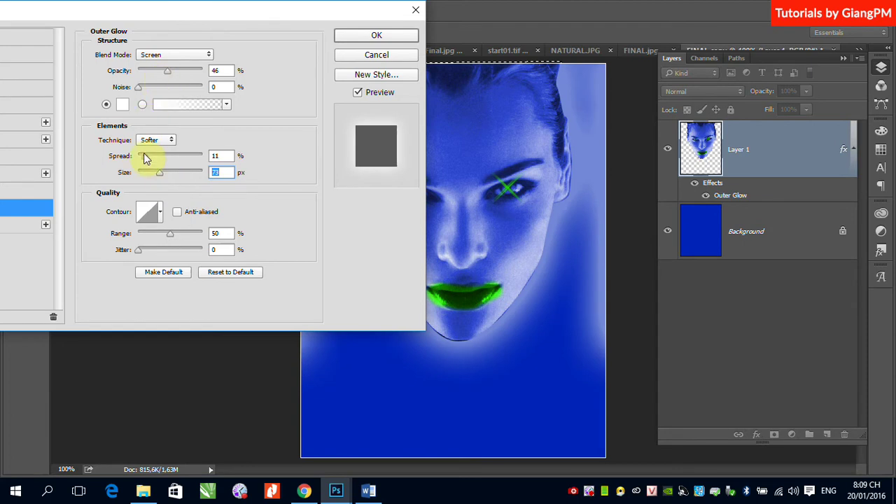
{"action": "left_click_drag", "start_coordinate": [143, 160], "coordinate": [138, 160]}
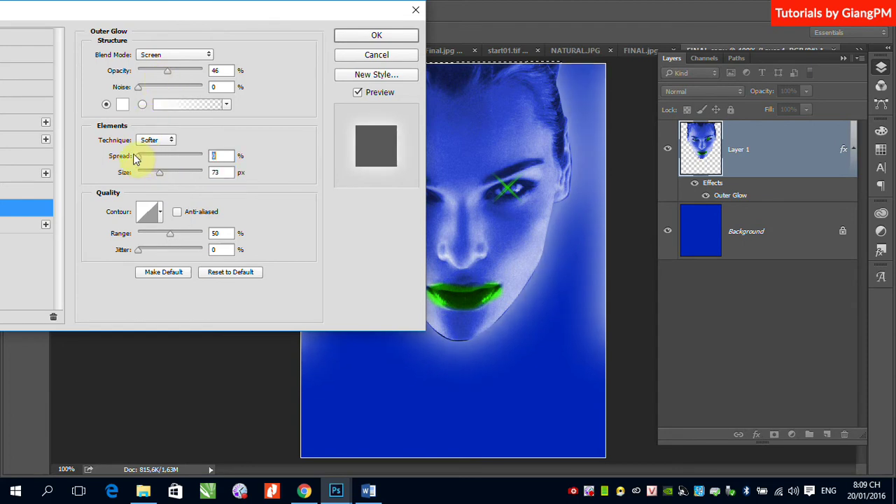
{"action": "left_click_drag", "start_coordinate": [168, 238], "coordinate": [200, 236]}
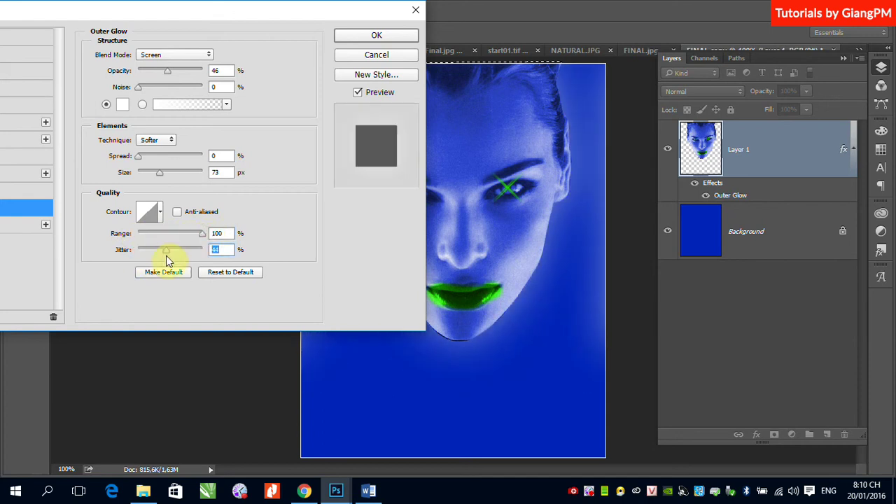
{"action": "left_click", "coordinate": [134, 253]}
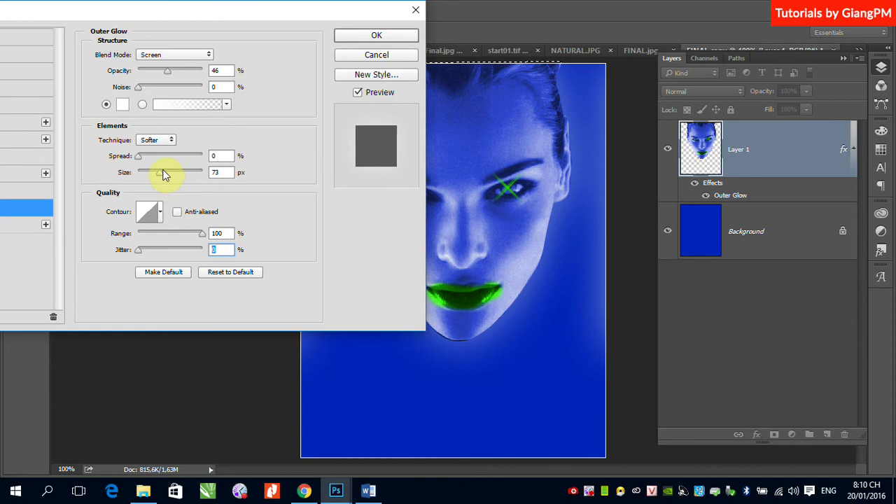
{"action": "mouse_move", "coordinate": [159, 177]}
{"action": "left_mouse_down"}
{"action": "mouse_move", "coordinate": [151, 173]}
{"action": "mouse_move", "coordinate": [175, 178]}
{"action": "left_mouse_up"}
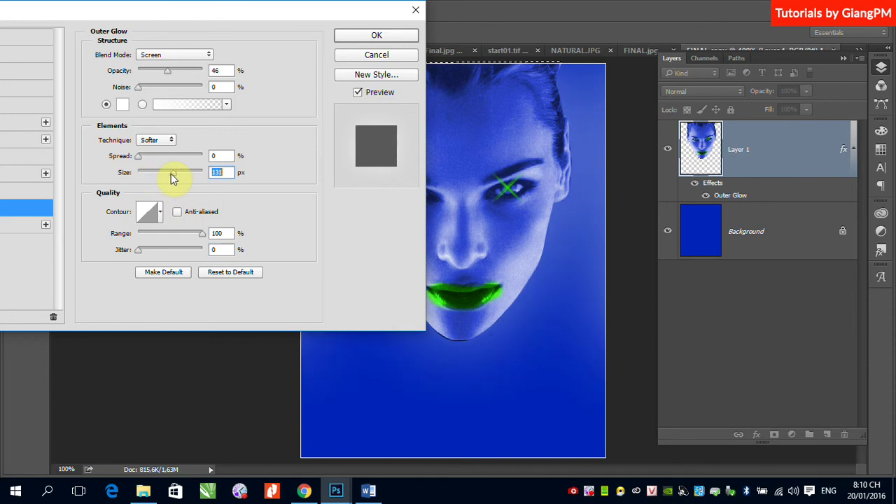
{"action": "left_click", "coordinate": [396, 35]}
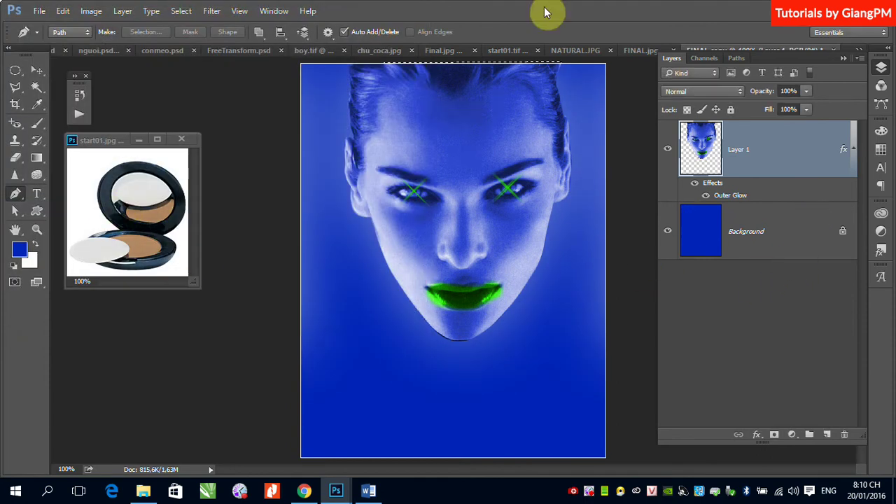
- Select the compact in start01.jpg by picking its white background with the Magic Wand and inverting the selection
{"action": "left_click", "coordinate": [845, 58]}
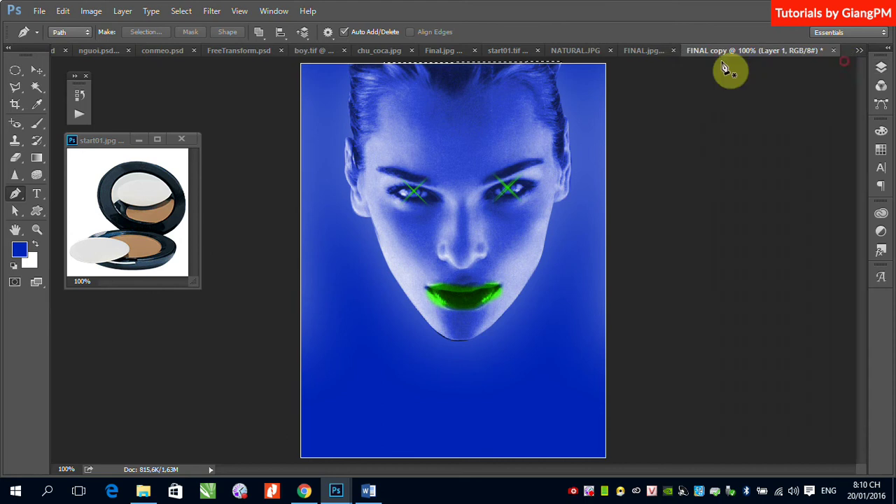
{"action": "left_click", "coordinate": [655, 51]}
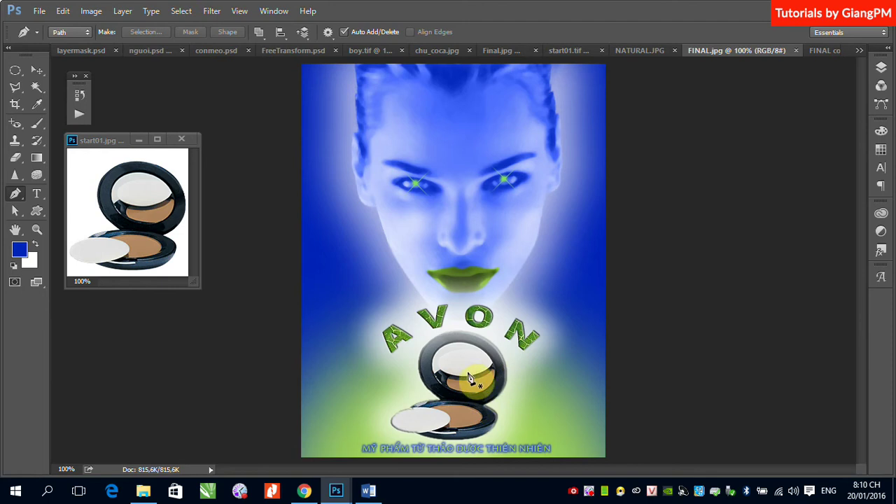
{"action": "left_click", "coordinate": [35, 71]}
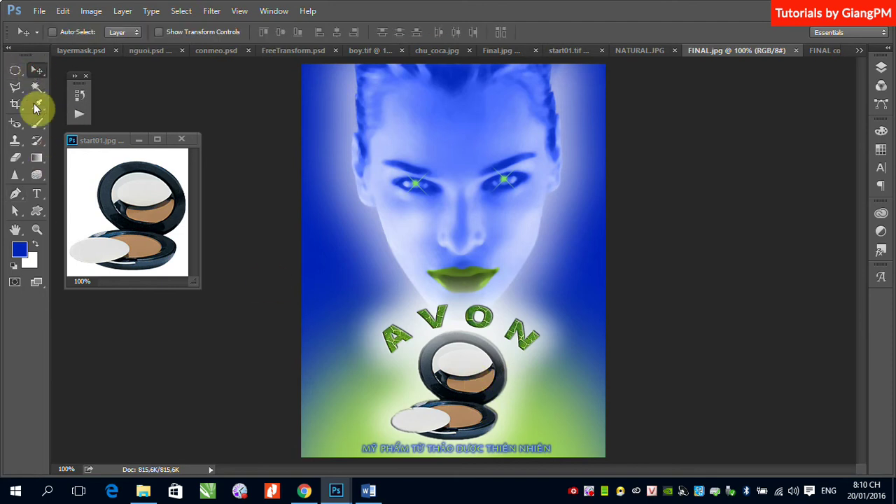
{"action": "left_click", "coordinate": [36, 87]}
{"action": "left_click", "coordinate": [89, 163]}
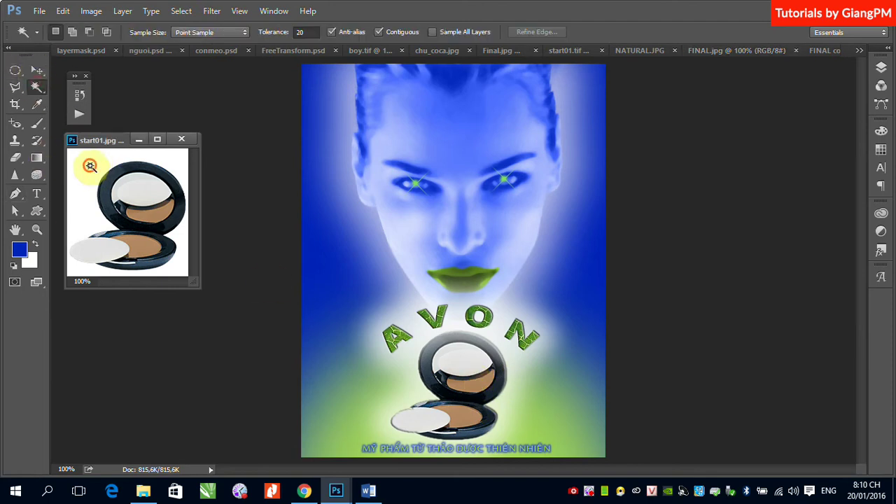
{"action": "left_click", "coordinate": [91, 169]}
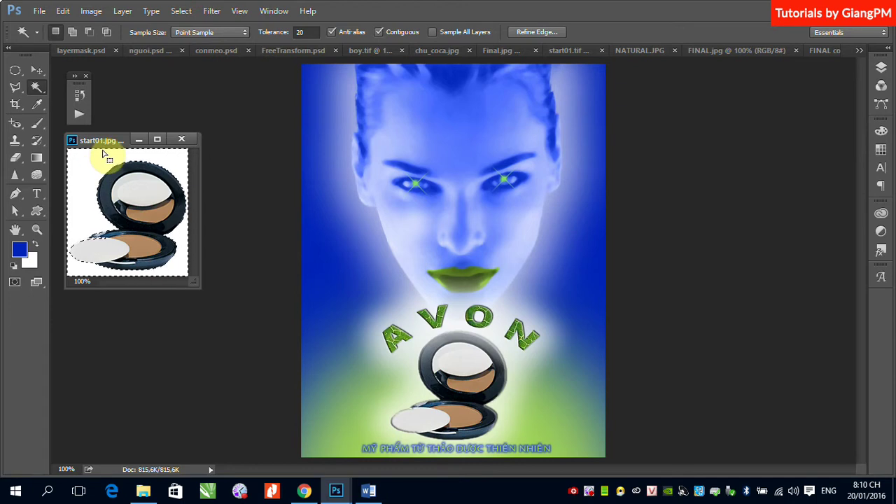
{"action": "key", "text": "ctrl+shift+i"}
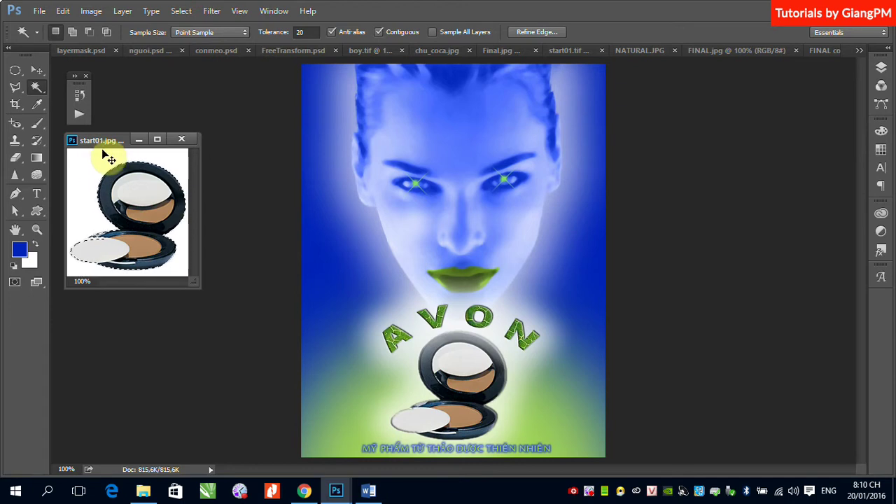
- Copy the selected compact into the FINAL copy document below the chin, then close start01.jpg
{"action": "left_click", "coordinate": [37, 70]}
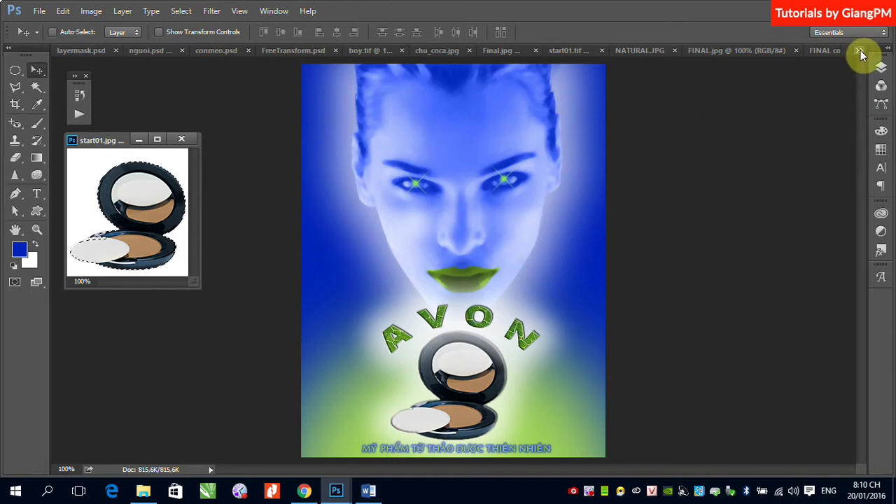
{"action": "left_click", "coordinate": [817, 56]}
{"action": "left_click_drag", "start_coordinate": [636, 208], "coordinate": [490, 393]}
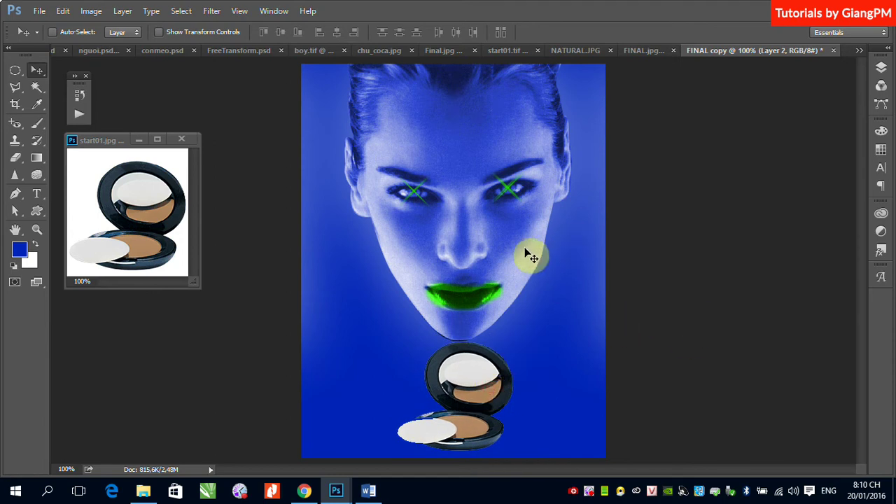
{"action": "left_click", "coordinate": [181, 140]}
- Compare with FINAL.jpg, then apply an Outer Glow to the compact on Layer 2 with opacity 46%, spread 31%, size 106 px and range 100%
{"action": "left_click", "coordinate": [648, 51]}
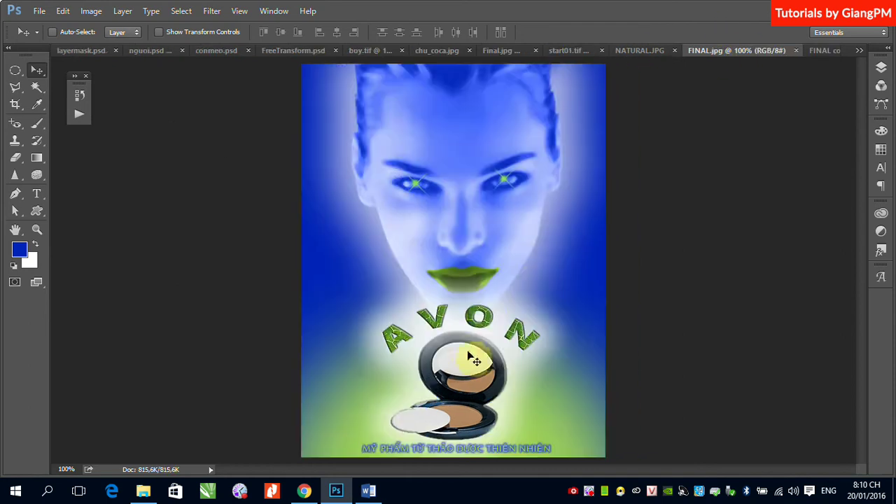
{"action": "left_click", "coordinate": [812, 51]}
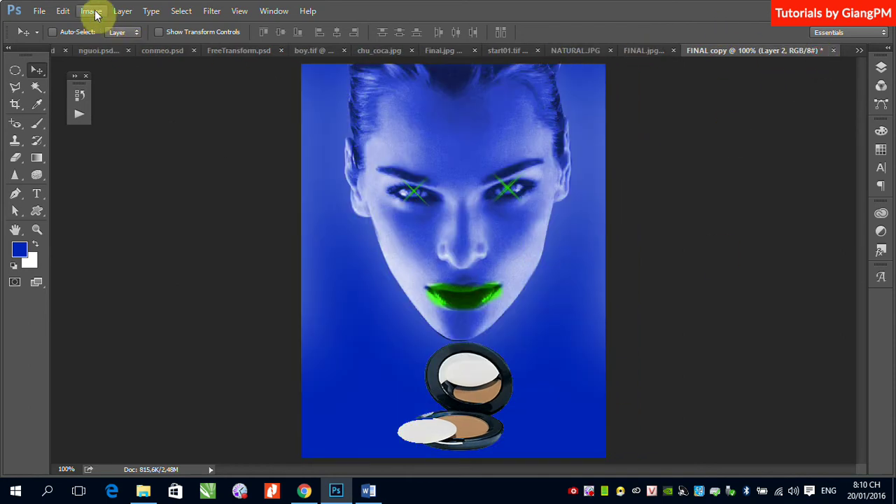
{"action": "left_click", "coordinate": [121, 12]}
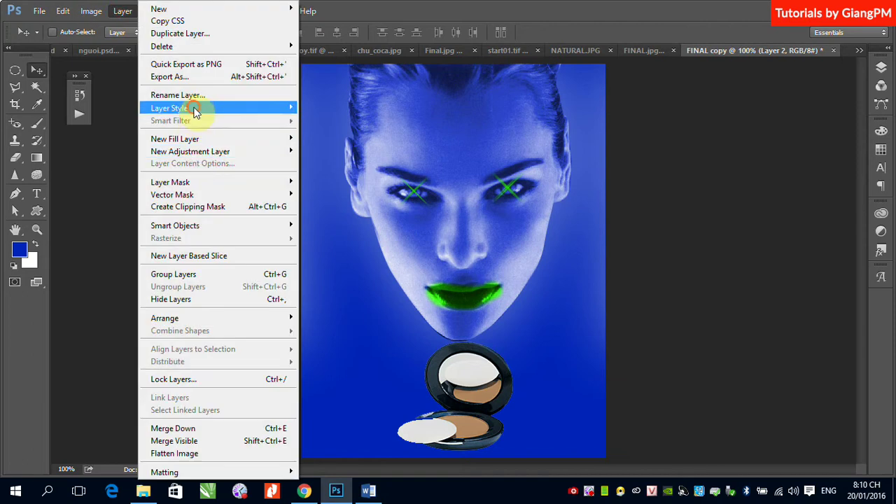
{"action": "mouse_move", "coordinate": [225, 108]}
{"action": "left_click", "coordinate": [339, 226]}
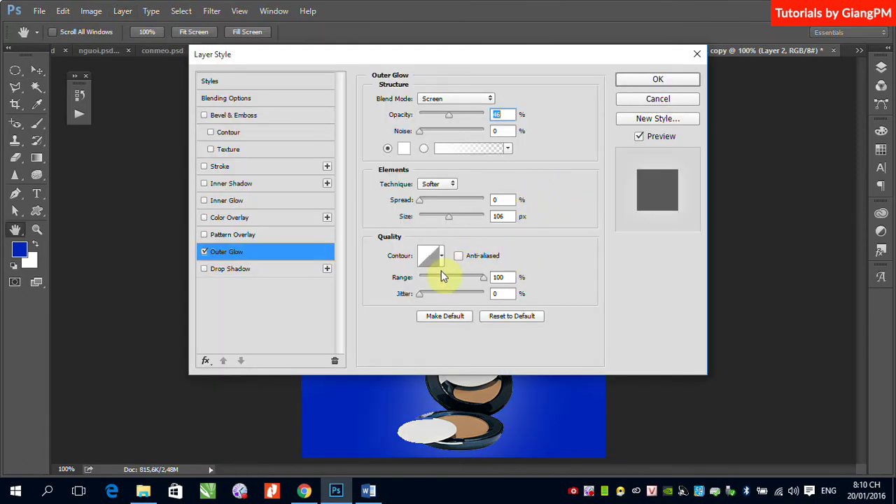
{"action": "mouse_move", "coordinate": [450, 221]}
{"action": "left_mouse_down"}
{"action": "mouse_move", "coordinate": [428, 223]}
{"action": "mouse_move", "coordinate": [466, 222]}
{"action": "mouse_move", "coordinate": [416, 201]}
{"action": "mouse_move", "coordinate": [452, 201]}
{"action": "mouse_move", "coordinate": [445, 205]}
{"action": "left_mouse_up"}
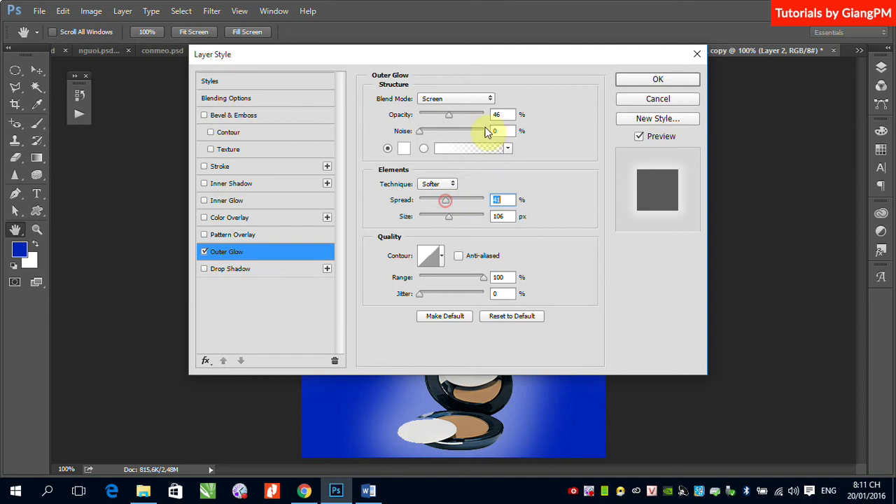
{"action": "left_click_drag", "start_coordinate": [465, 52], "coordinate": [341, 8]}
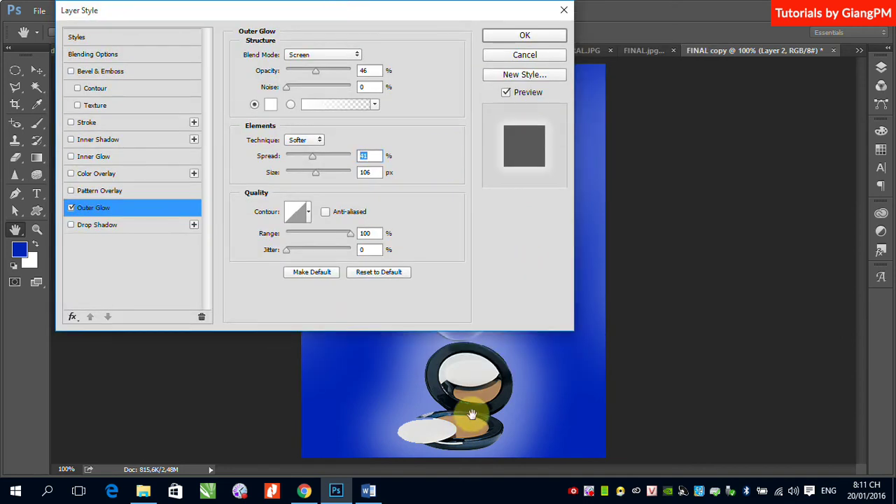
{"action": "left_click_drag", "start_coordinate": [313, 161], "coordinate": [305, 156]}
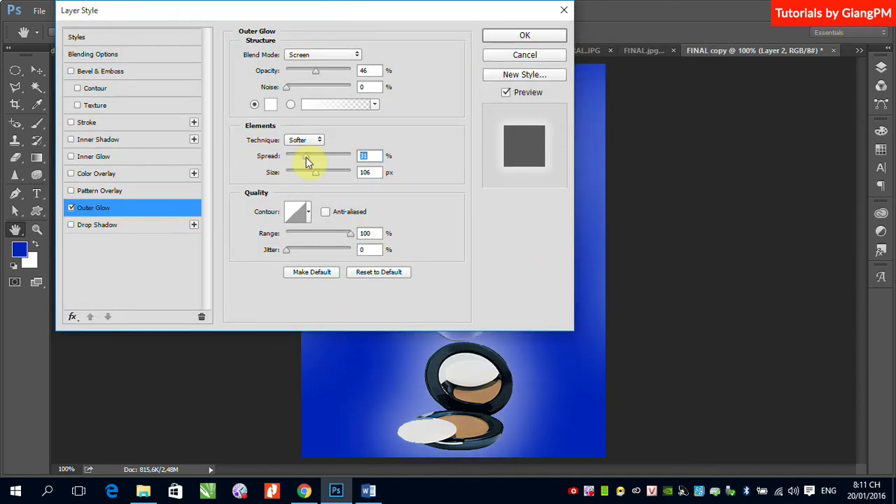
{"action": "left_click", "coordinate": [524, 36]}
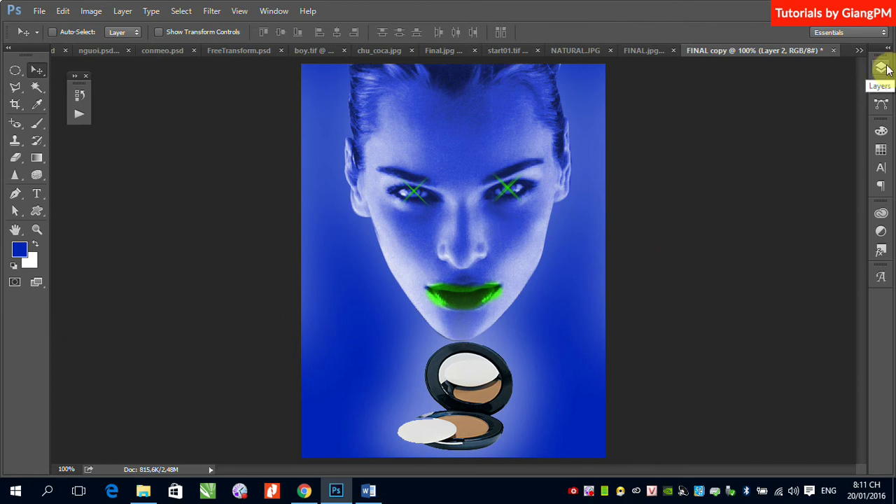
- Check the layout in FINAL.jpg, then shift the compact slightly up and raise the face on Layer 1 a little in FINAL copy
{"action": "left_click", "coordinate": [655, 49]}
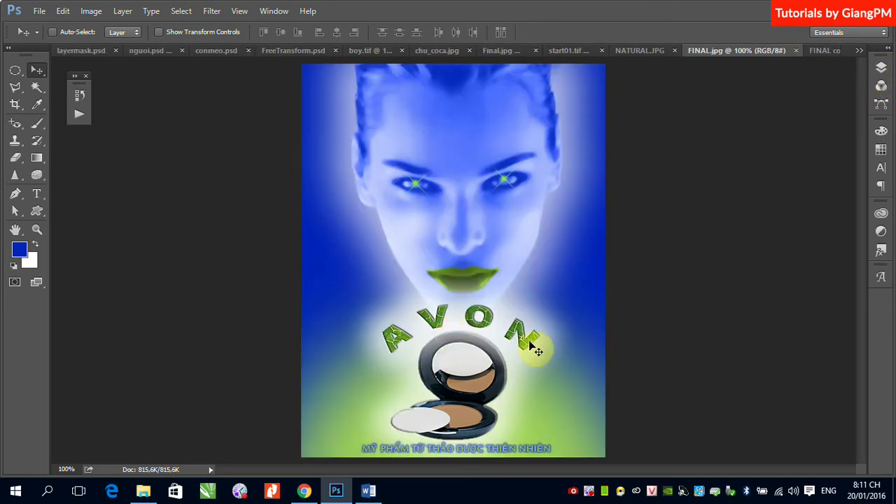
{"action": "left_click", "coordinate": [822, 51]}
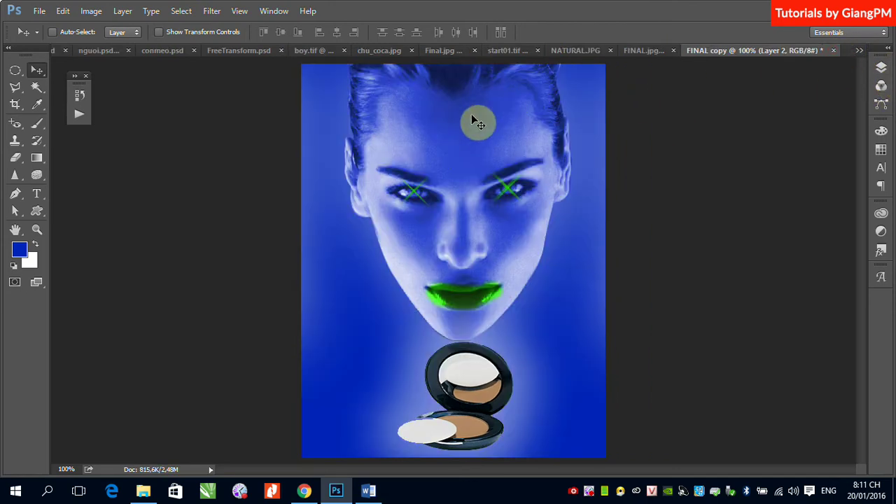
{"action": "left_click_drag", "start_coordinate": [455, 143], "coordinate": [456, 140]}
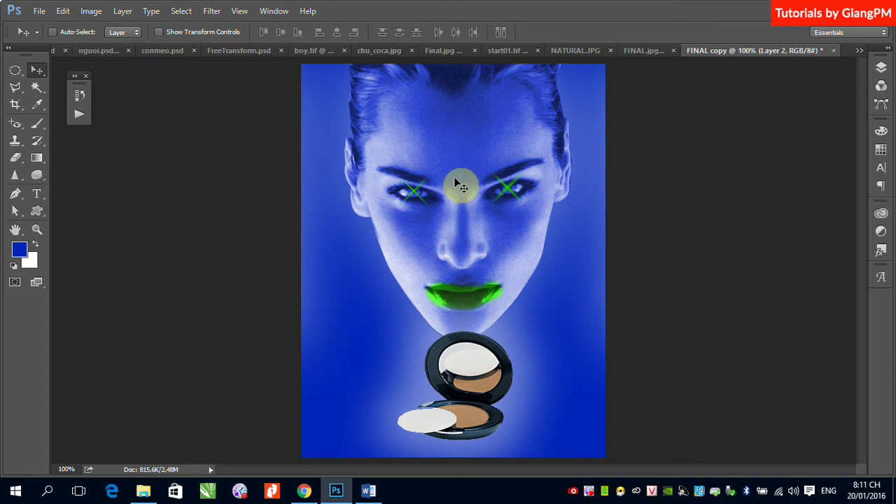
{"action": "right_click", "coordinate": [456, 180]}
{"action": "left_click", "coordinate": [483, 187]}
{"action": "left_click_drag", "start_coordinate": [464, 179], "coordinate": [464, 171]}
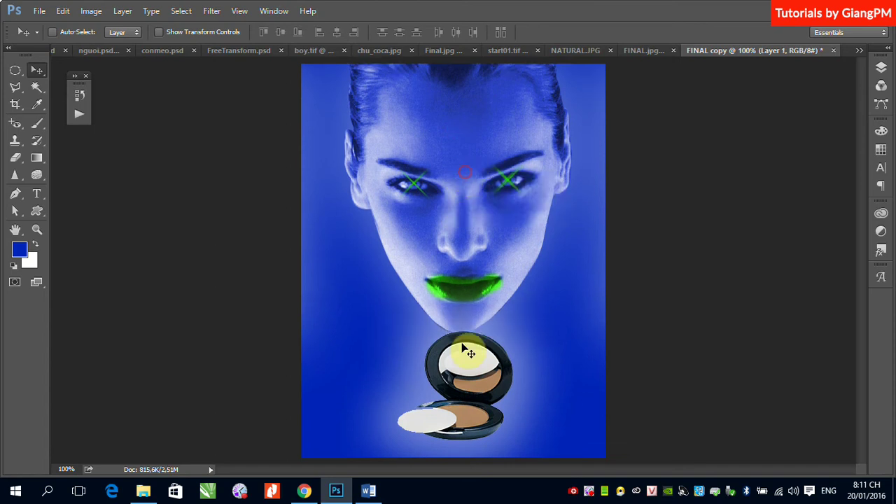
- Scale the compact on Layer 2 down slightly with Free Transform and place it lower, clear of the chin
{"action": "right_click", "coordinate": [461, 352]}
{"action": "left_click", "coordinate": [472, 359]}
{"action": "key", "text": "ctrl+t"}
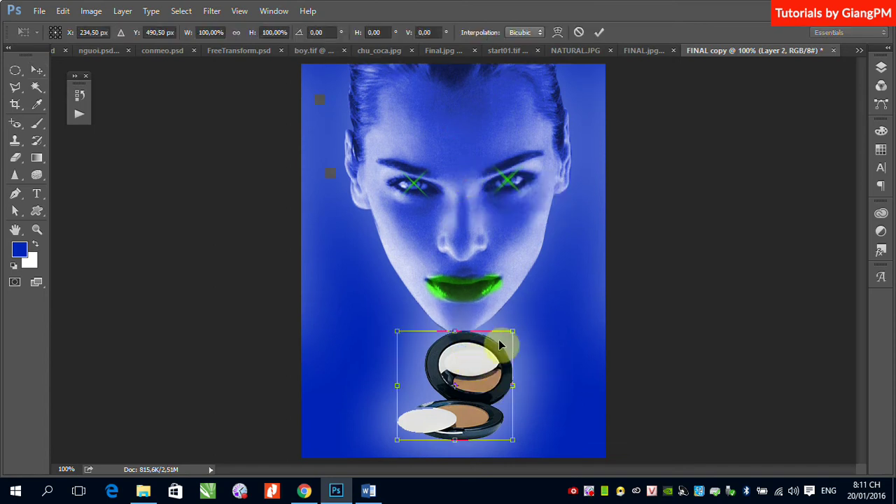
{"action": "left_click_drag", "start_coordinate": [512, 331], "coordinate": [482, 380]}
{"action": "key", "text": "Return"}
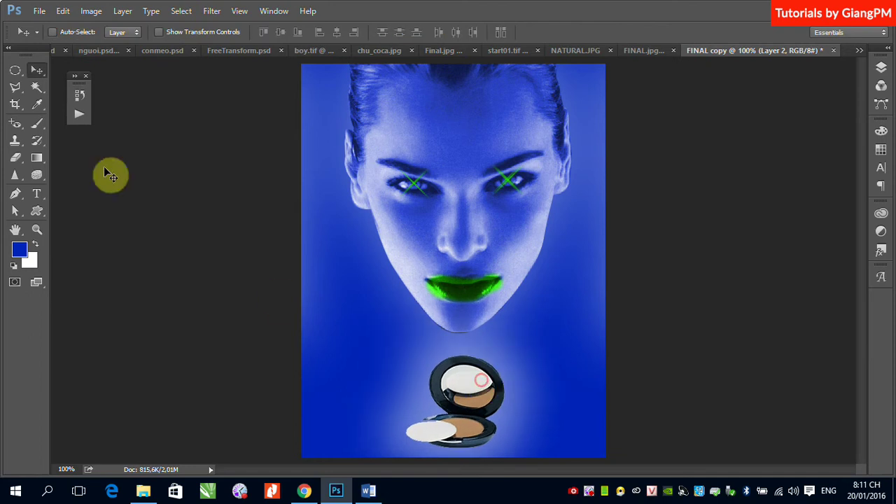
- Add the text "AVON" in blue Lato Regular at 60 pt across the chin, above the compact
{"action": "left_click", "coordinate": [37, 194]}
{"action": "left_click", "coordinate": [353, 330]}
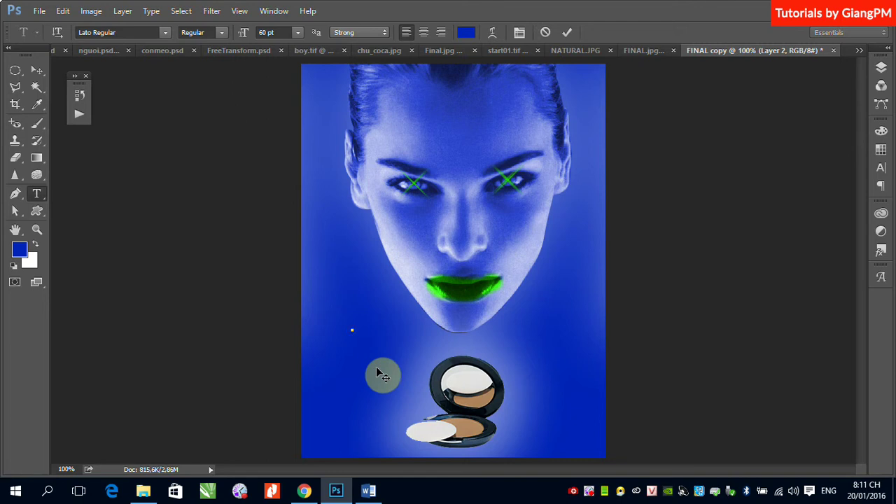
{"action": "type", "text": "A"}
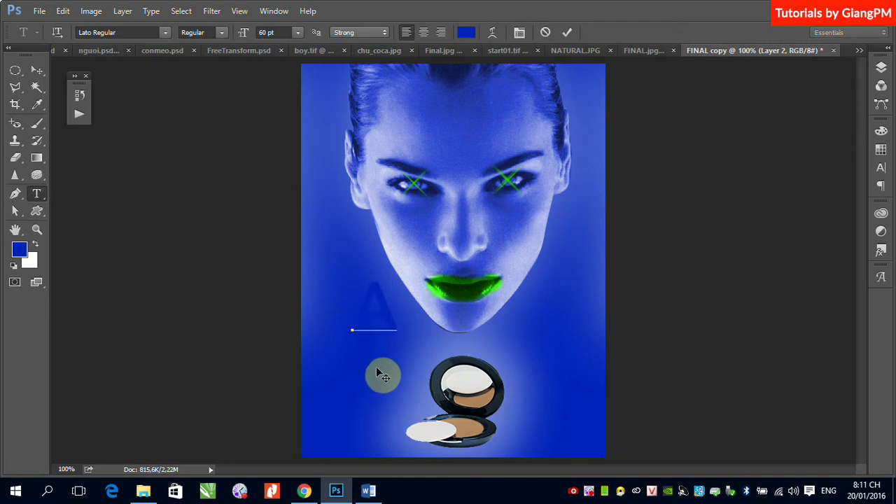
{"action": "type", "text": "VON"}
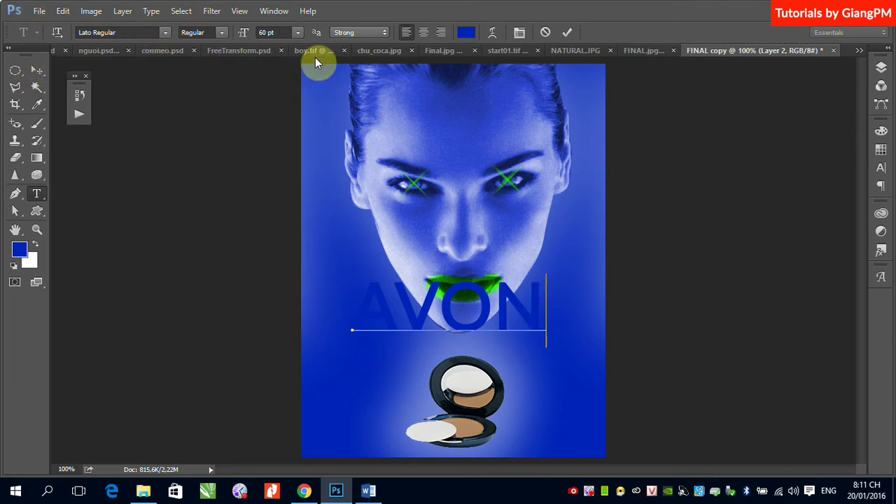
- Set the AVON text's font style to Black and shift the text slightly down and to the right
{"action": "left_click", "coordinate": [222, 33]}
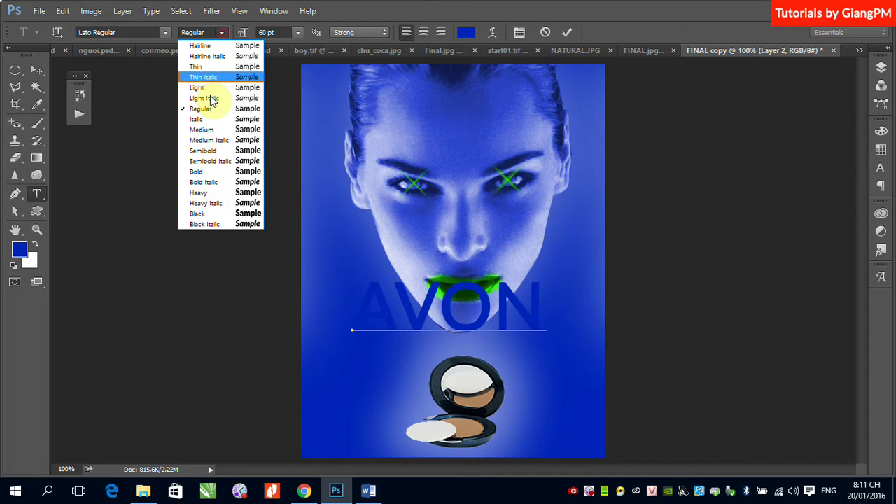
{"action": "left_click", "coordinate": [205, 220]}
{"action": "left_click_drag", "start_coordinate": [361, 312], "coordinate": [550, 312]}
{"action": "left_click", "coordinate": [215, 32]}
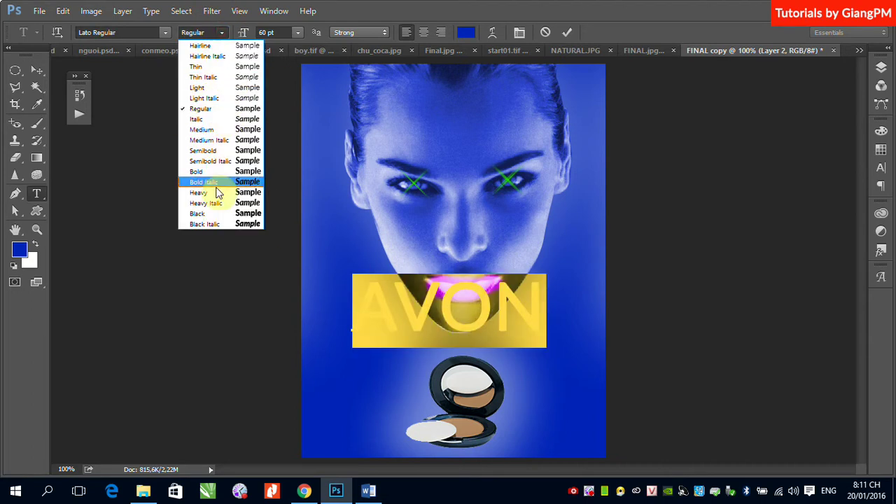
{"action": "left_click", "coordinate": [210, 214]}
{"action": "left_click", "coordinate": [38, 71]}
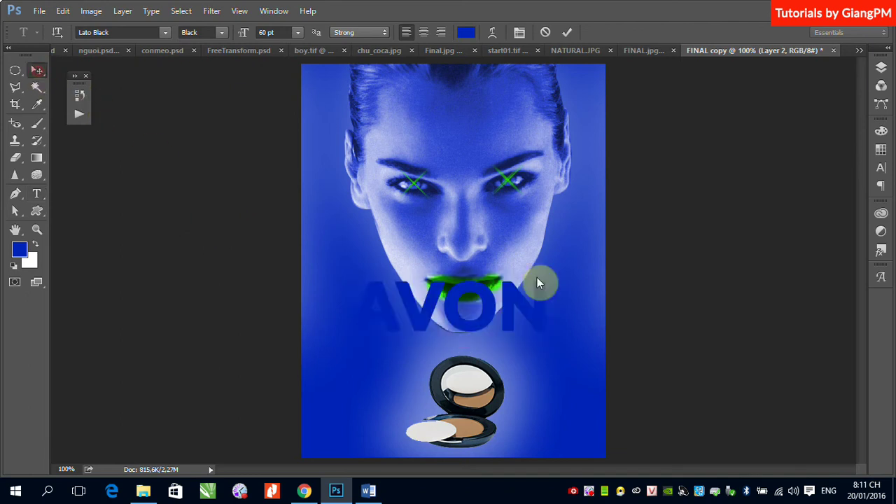
{"action": "left_click_drag", "start_coordinate": [533, 322], "coordinate": [540, 331]}
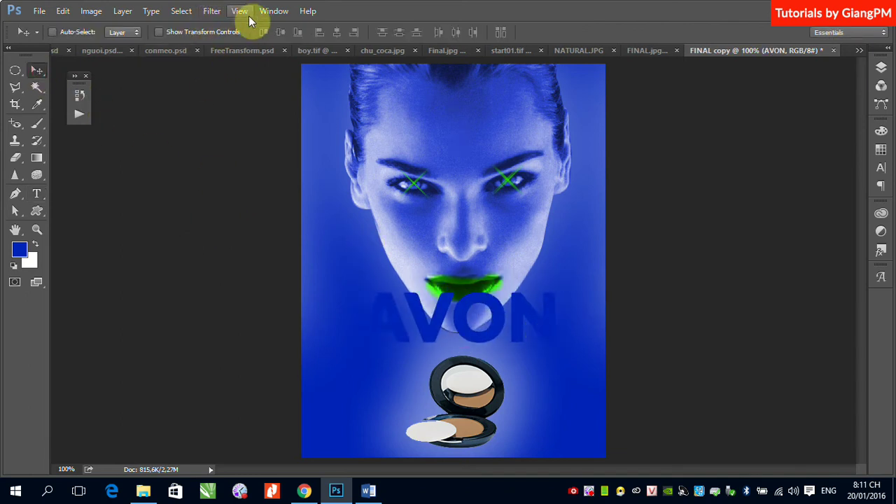
- Warp the AVON text with a horizontal Arc style and a bend of +29%
{"action": "left_click", "coordinate": [37, 193]}
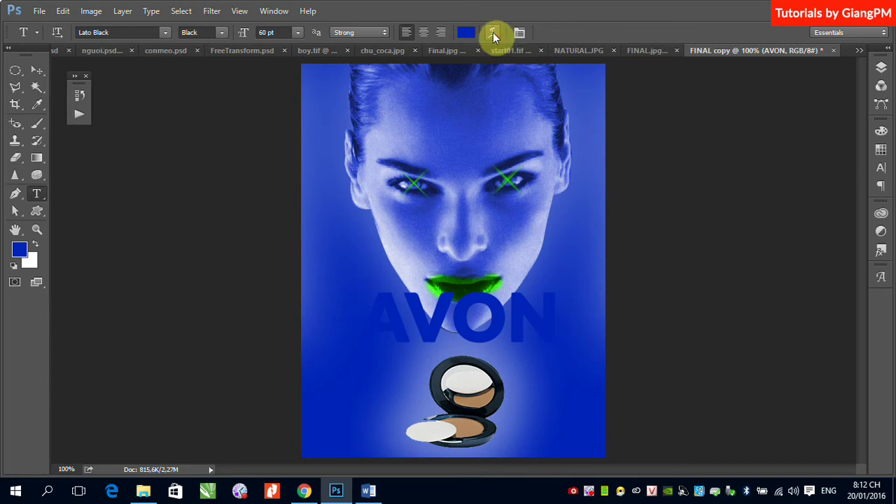
{"action": "left_click", "coordinate": [492, 33]}
{"action": "left_click", "coordinate": [415, 208]}
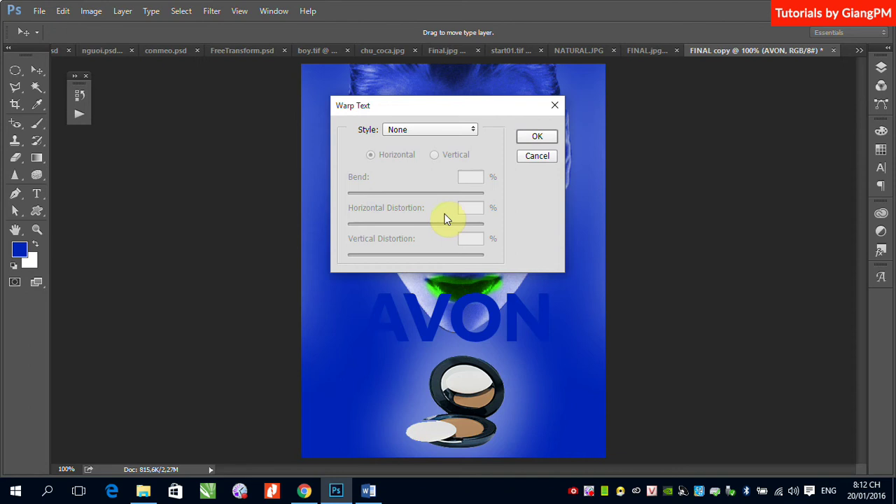
{"action": "left_click", "coordinate": [475, 130]}
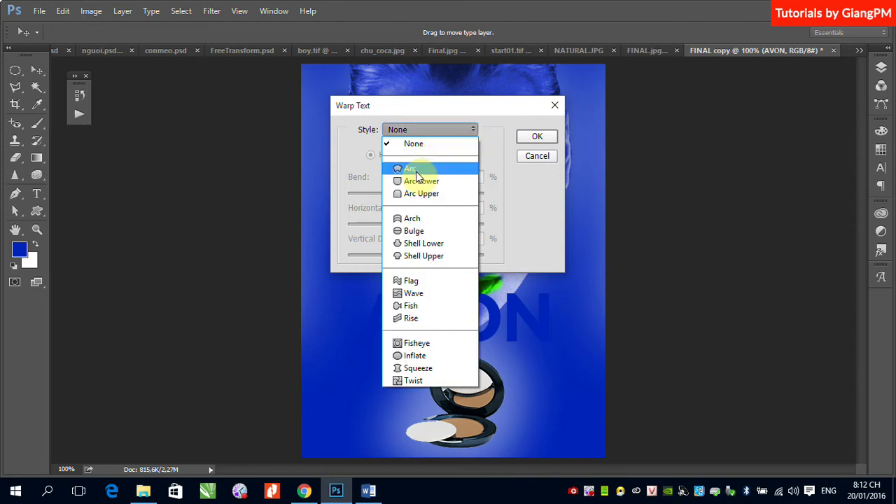
{"action": "left_click", "coordinate": [422, 171]}
{"action": "left_click_drag", "start_coordinate": [471, 114], "coordinate": [722, 112]}
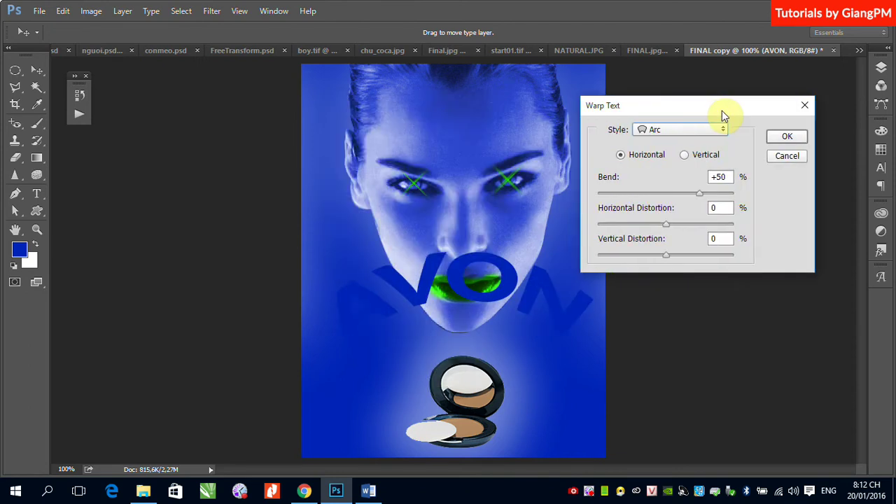
{"action": "mouse_move", "coordinate": [698, 194]}
{"action": "left_mouse_down"}
{"action": "mouse_move", "coordinate": [662, 194]}
{"action": "mouse_move", "coordinate": [712, 199]}
{"action": "mouse_move", "coordinate": [616, 196]}
{"action": "mouse_move", "coordinate": [686, 198]}
{"action": "left_mouse_up"}
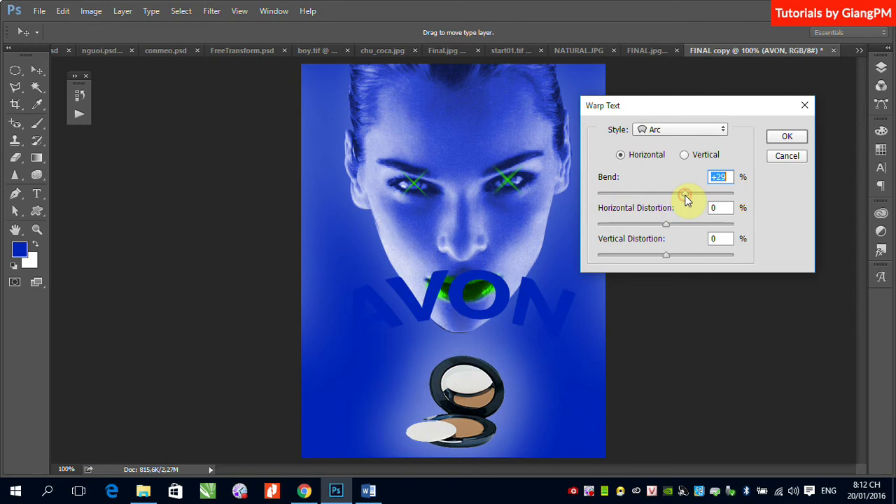
{"action": "left_click", "coordinate": [771, 139]}
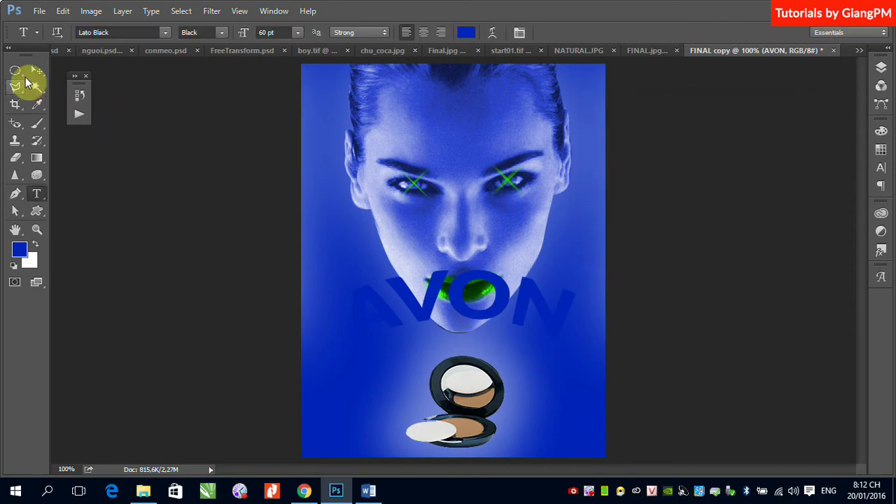
- Move the arched AVON text down so it sits below the green lips
{"action": "left_click", "coordinate": [35, 72]}
{"action": "left_click_drag", "start_coordinate": [475, 314], "coordinate": [483, 336]}
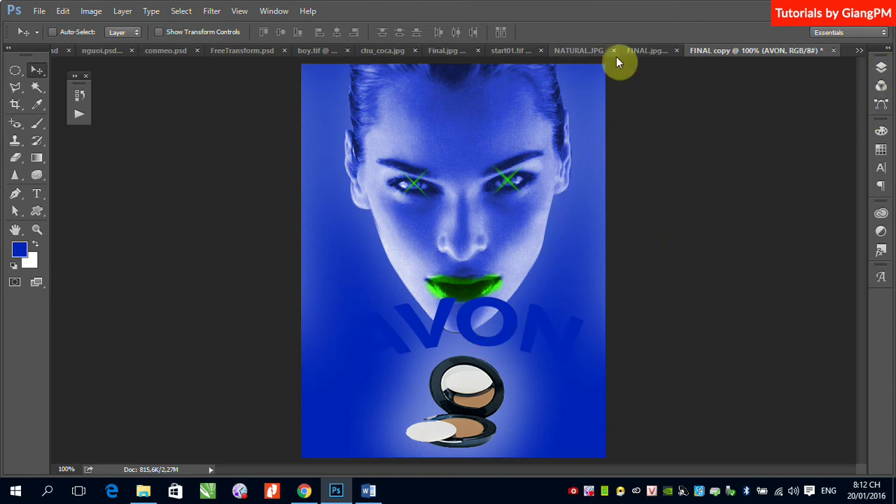
- Copy the whole leaf image from NATURAL.JPG into FINAL copy as a new layer and clip it to the AVON text
{"action": "left_click", "coordinate": [576, 53]}
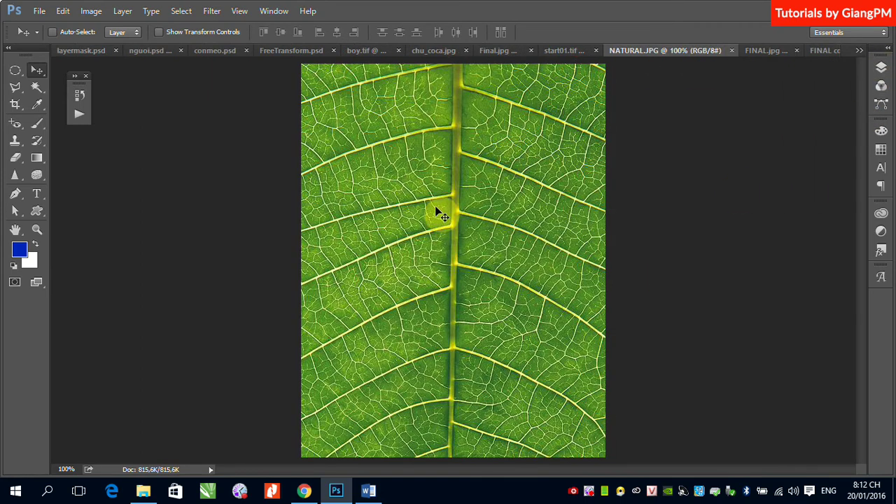
{"action": "key", "text": "ctrl+a"}
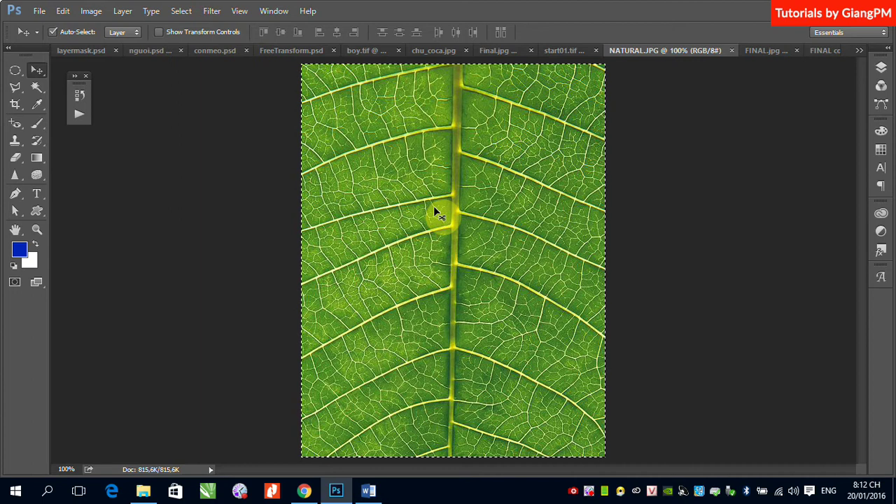
{"action": "left_click", "coordinate": [819, 52]}
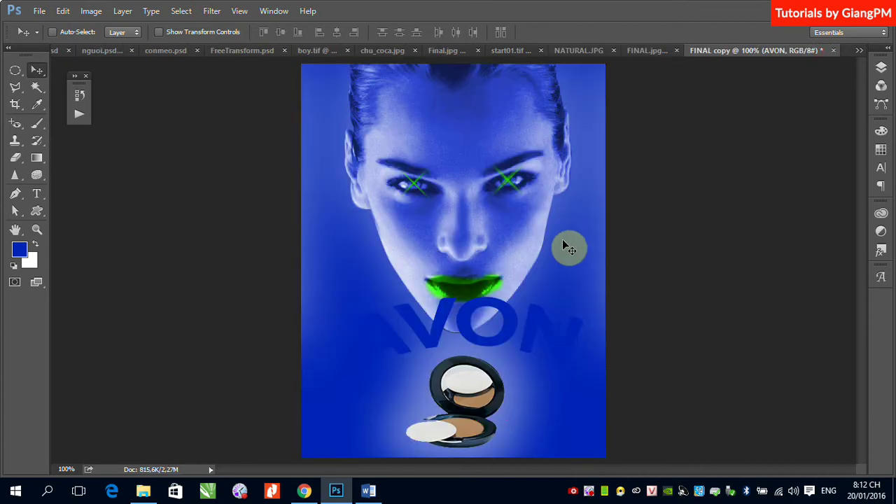
{"action": "key", "text": "ctrl+v"}
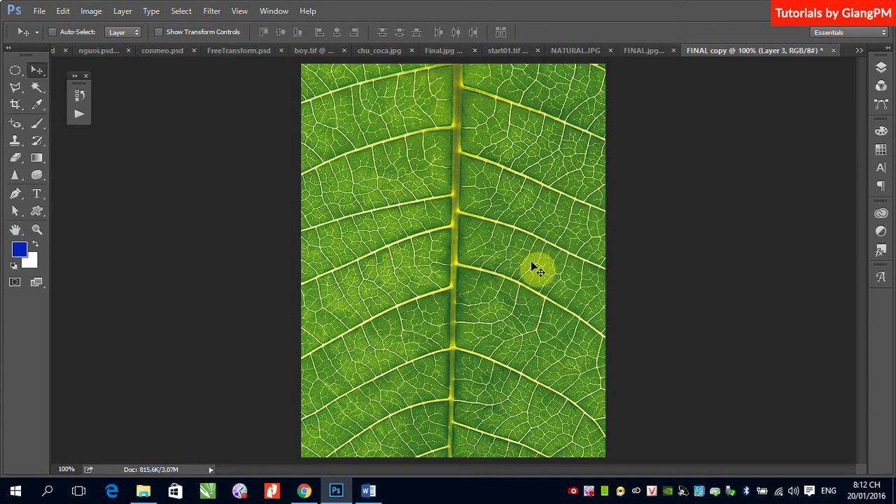
{"action": "left_click", "coordinate": [881, 67]}
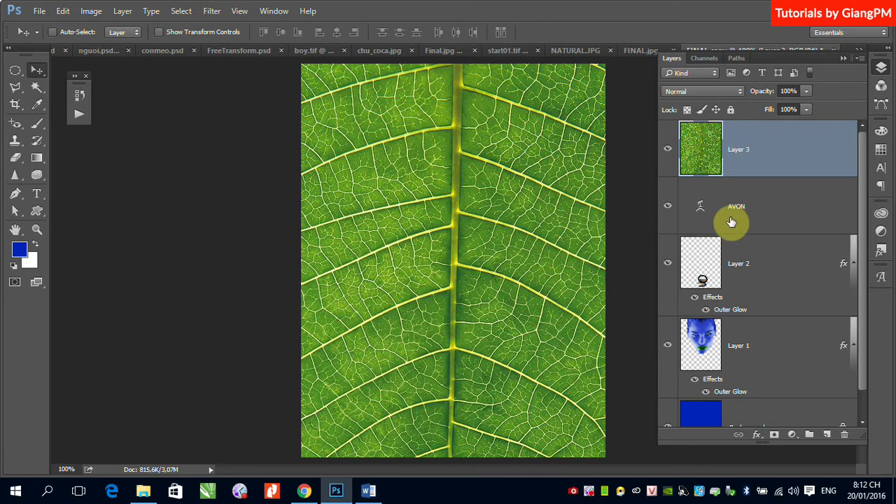
{"action": "left_click_drag", "start_coordinate": [731, 222], "coordinate": [763, 173]}
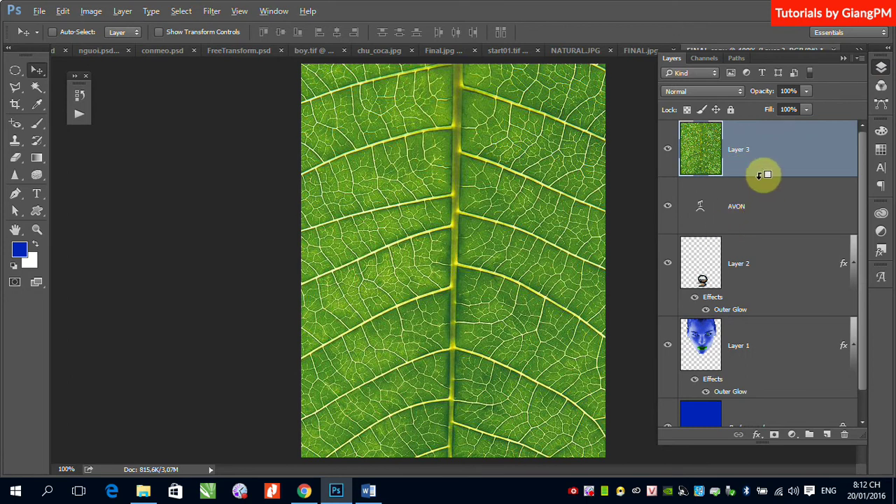
{"action": "left_click", "coordinate": [763, 175], "text": "alt"}
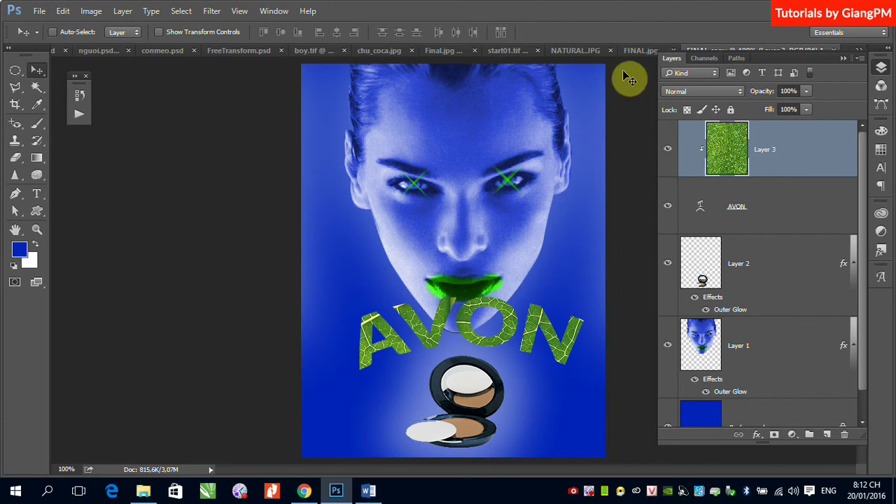
- Check the size and placement of the AVON lettering in FINAL.jpg, and return to FINAL copy
{"action": "left_click", "coordinate": [630, 50]}
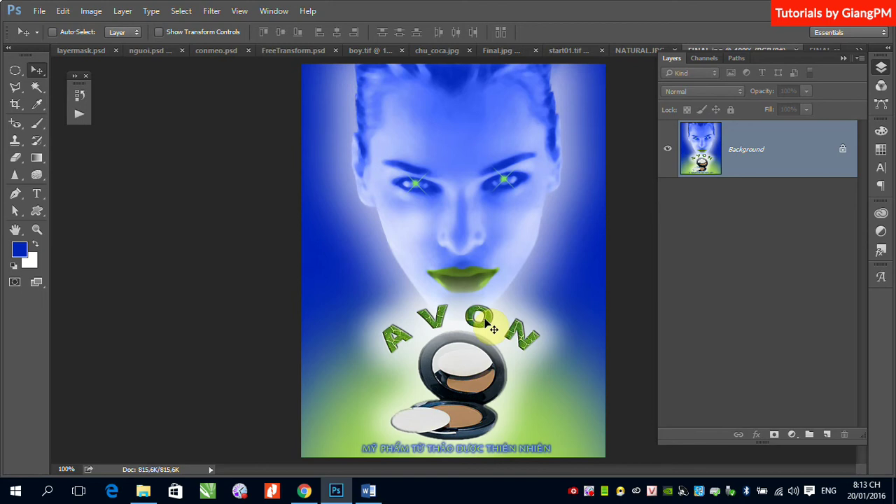
{"action": "left_click", "coordinate": [842, 61]}
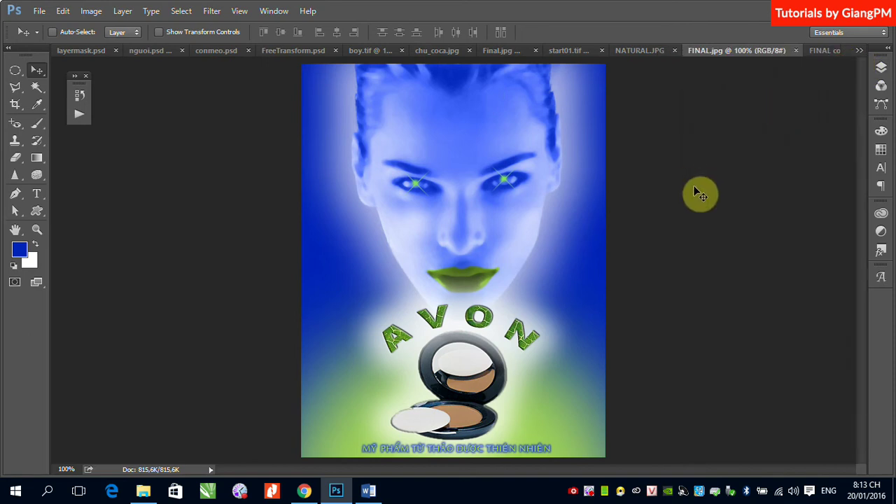
{"action": "left_click", "coordinate": [819, 51]}
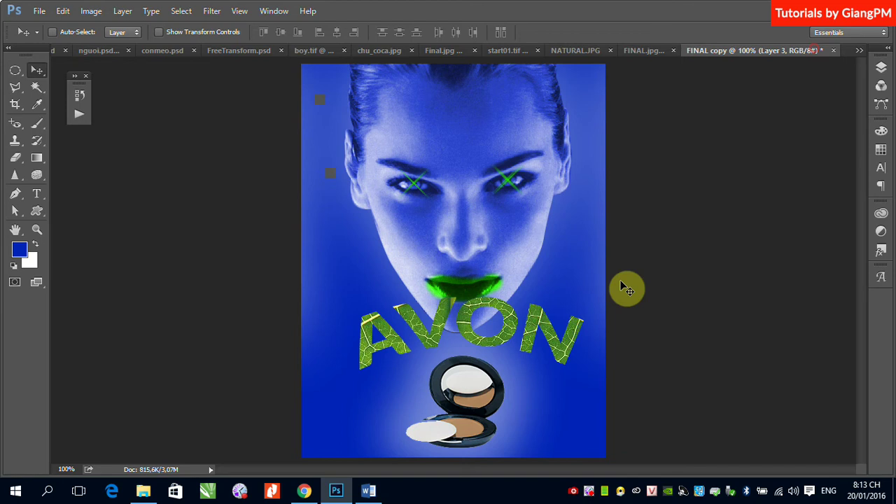
- Try to set the font size to 30 pt with the leaf layer, Layer 3, active
{"action": "right_click", "coordinate": [581, 345]}
{"action": "left_click", "coordinate": [592, 353]}
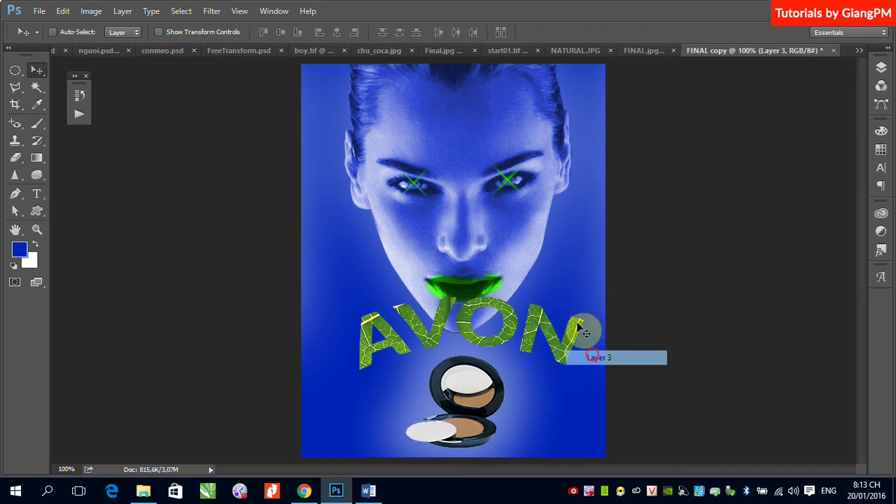
{"action": "left_click", "coordinate": [881, 168]}
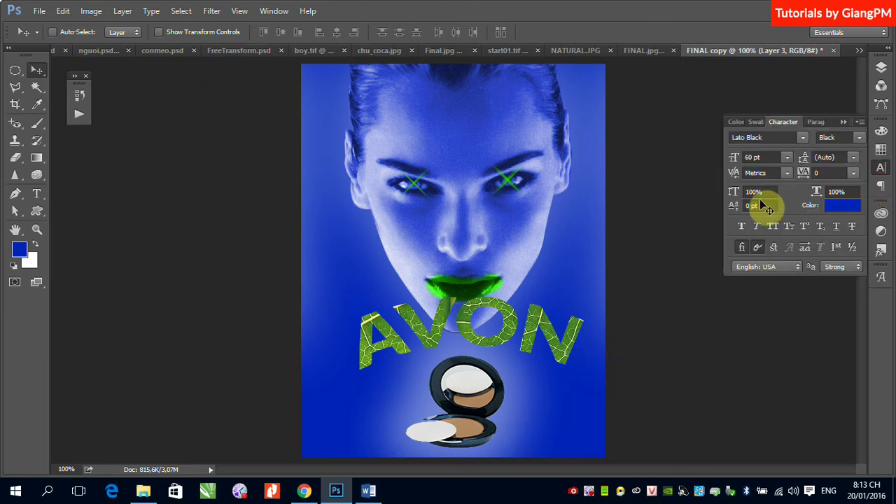
{"action": "left_click", "coordinate": [787, 158]}
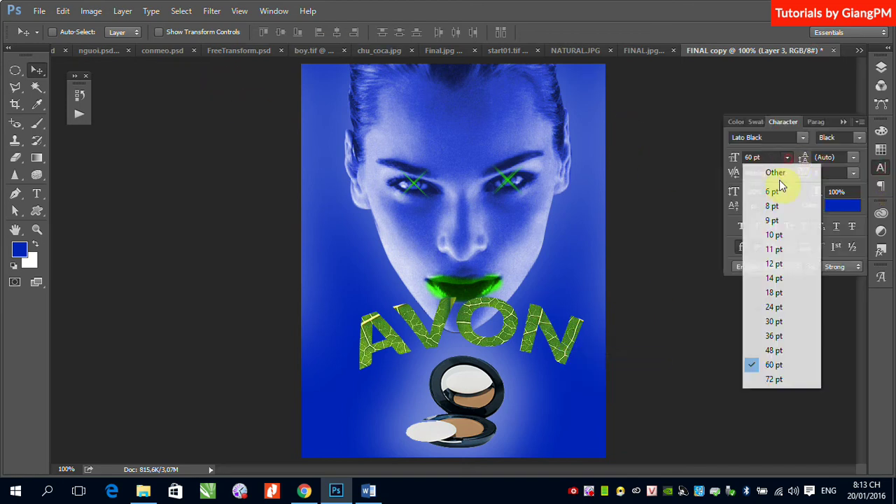
{"action": "left_click", "coordinate": [783, 327]}
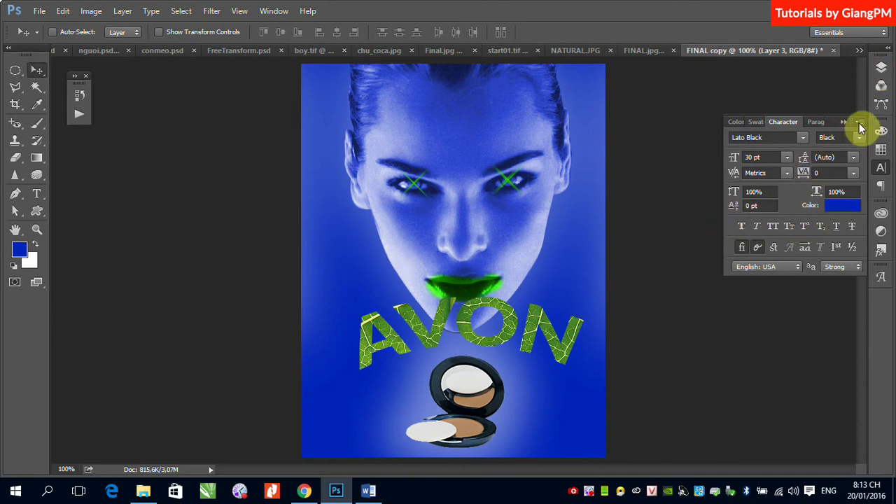
- Hide the leaf layer, set the AVON text's font size to 30 pt, and place the text between the chin and the compact
{"action": "left_click", "coordinate": [880, 68]}
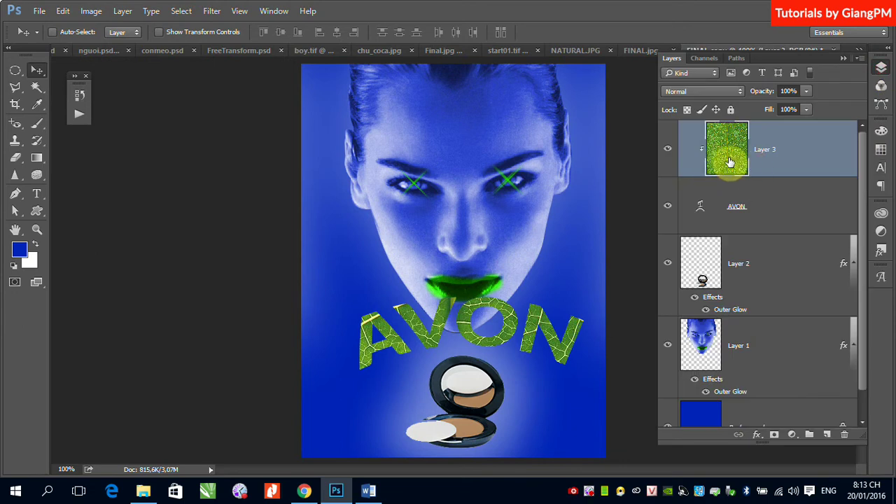
{"action": "left_click", "coordinate": [775, 177], "text": "ctrl"}
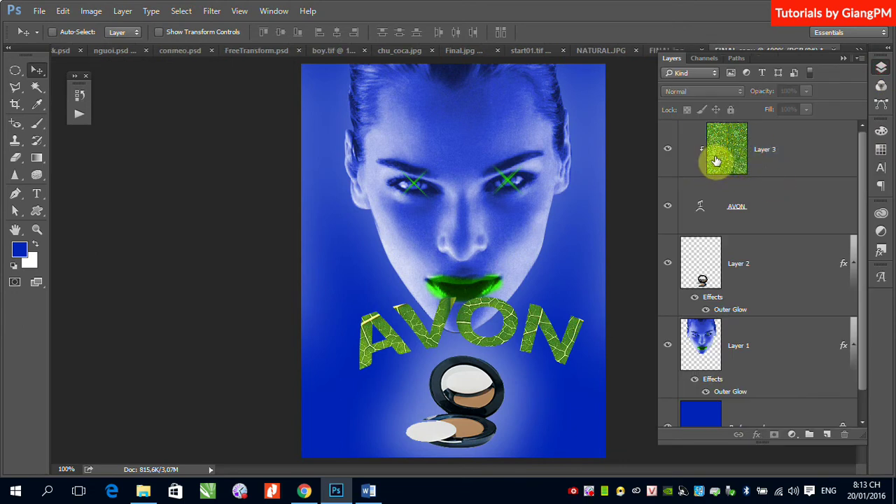
{"action": "left_click", "coordinate": [669, 155]}
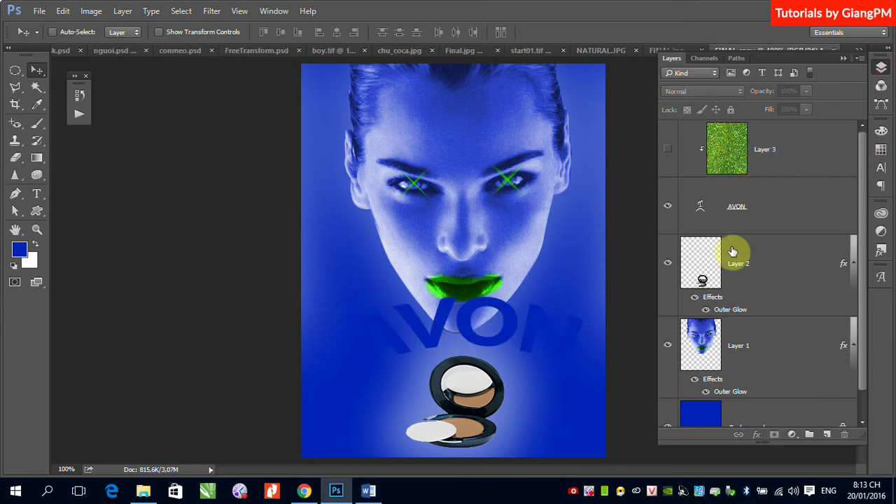
{"action": "left_click", "coordinate": [738, 213]}
{"action": "left_click", "coordinate": [879, 167]}
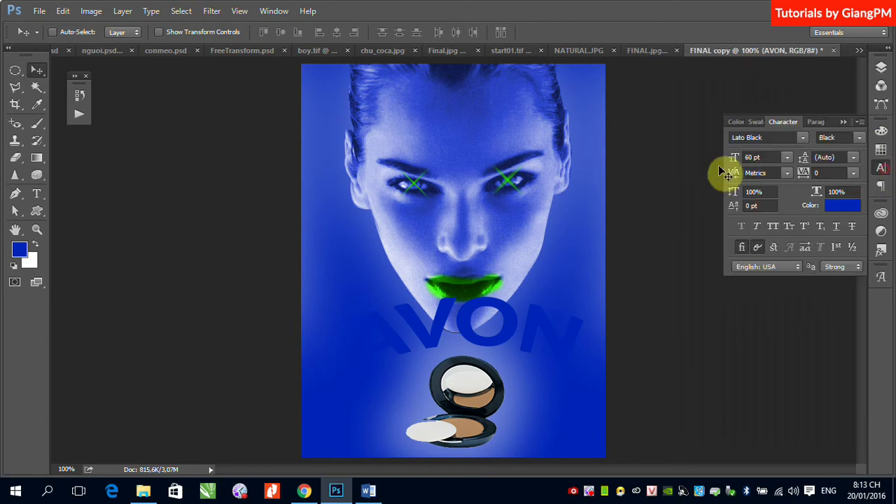
{"action": "left_click", "coordinate": [788, 158]}
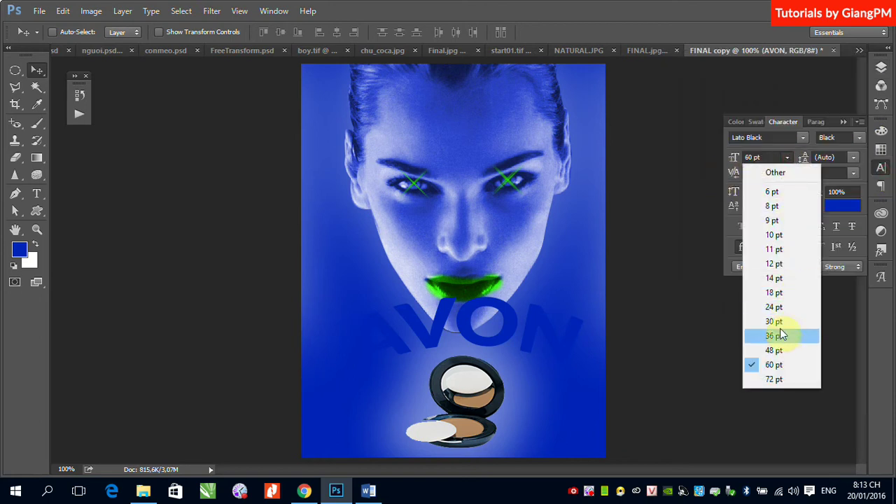
{"action": "left_click", "coordinate": [774, 321]}
{"action": "left_click_drag", "start_coordinate": [462, 335], "coordinate": [491, 349]}
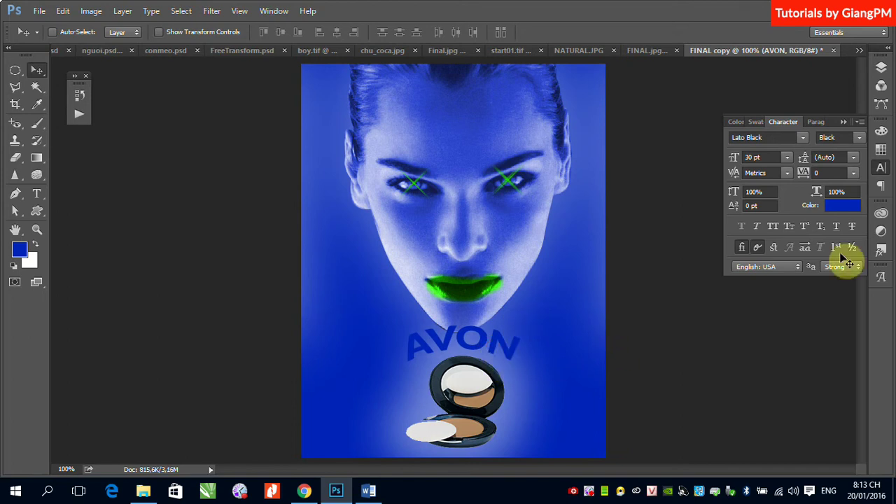
- Add a Bevel & Emboss to the AVON text with a smooth Inner Bevel, 100% depth and 7 px size, and show the leaf layer again
{"action": "left_click", "coordinate": [120, 12]}
{"action": "mouse_move", "coordinate": [193, 119]}
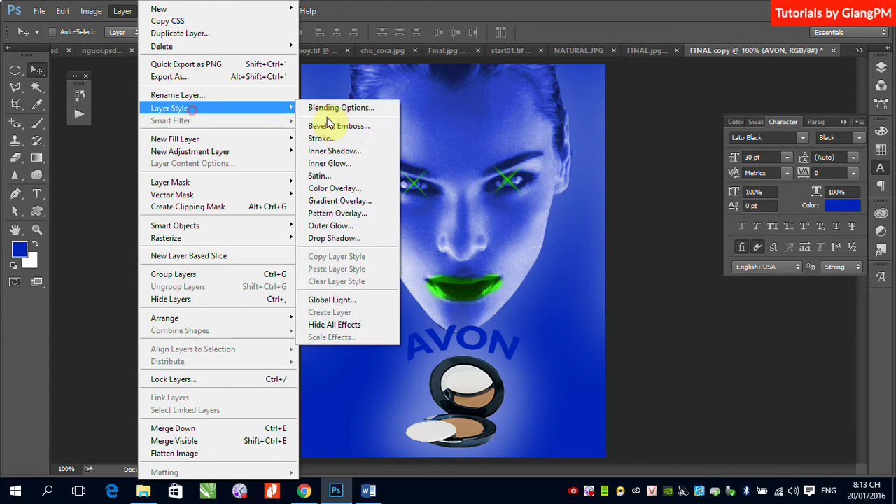
{"action": "left_click", "coordinate": [337, 124]}
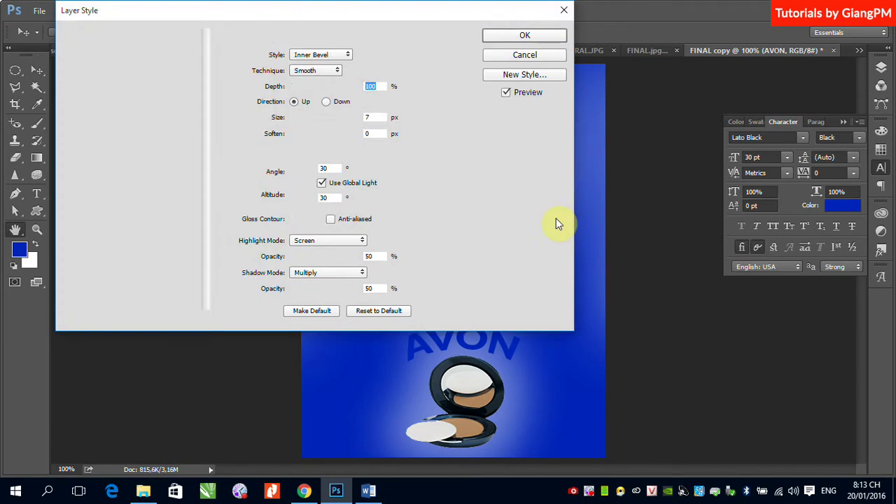
{"action": "left_click", "coordinate": [529, 36]}
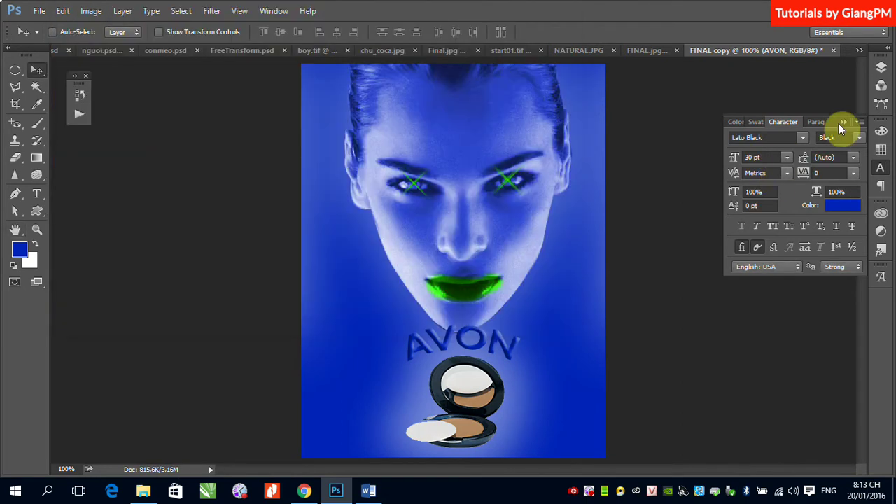
{"action": "left_click", "coordinate": [882, 67]}
{"action": "left_click", "coordinate": [677, 150]}
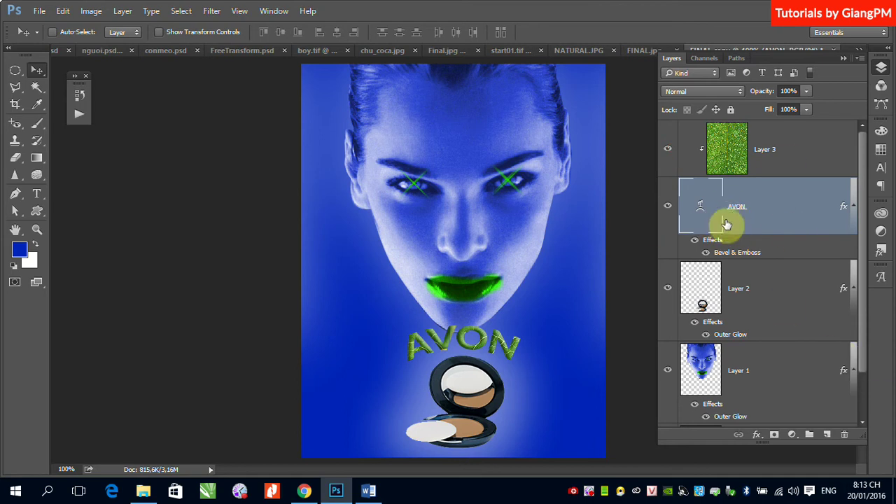
- Add a white Outer Glow to the AVON text with 80% opacity, 31% spread and 106 px size
{"action": "left_click", "coordinate": [750, 233]}
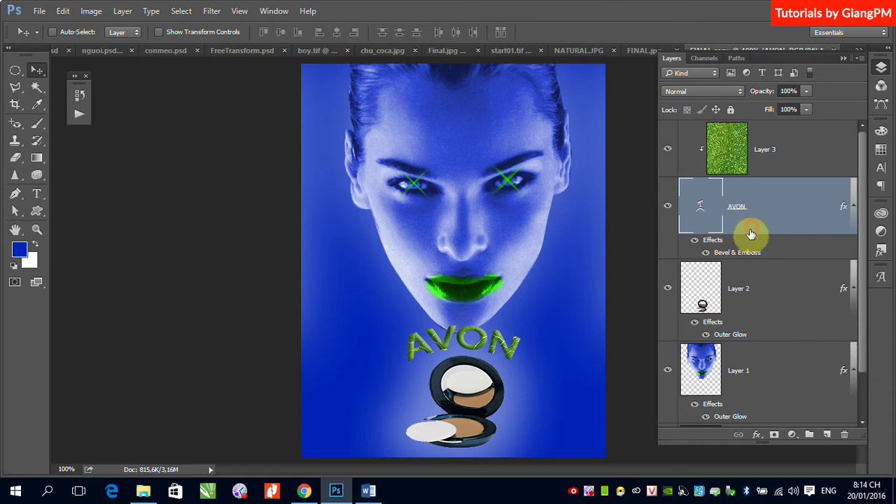
{"action": "left_click", "coordinate": [123, 11]}
{"action": "mouse_move", "coordinate": [177, 109]}
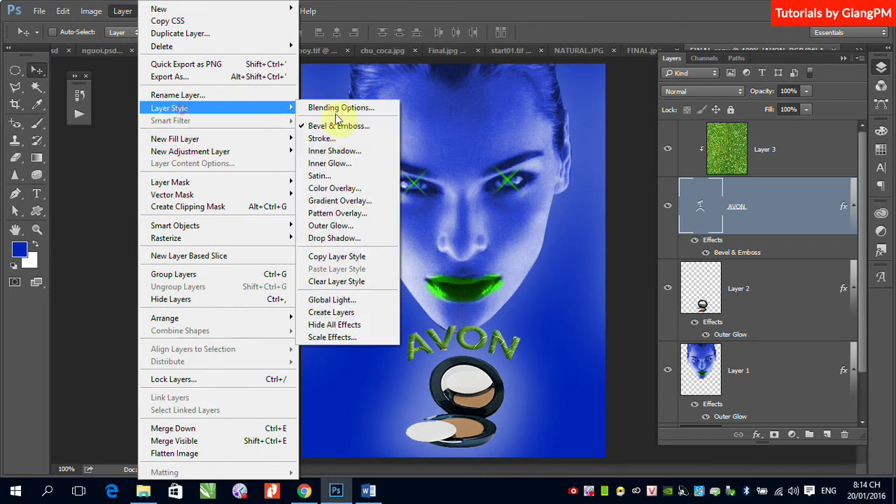
{"action": "left_click", "coordinate": [329, 227]}
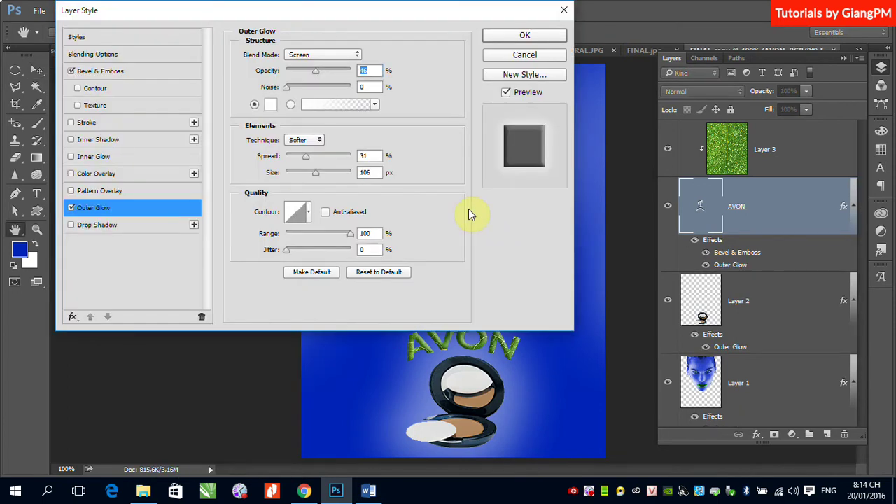
{"action": "left_click_drag", "start_coordinate": [366, 13], "coordinate": [253, 8]}
{"action": "left_click_drag", "start_coordinate": [205, 75], "coordinate": [226, 75]}
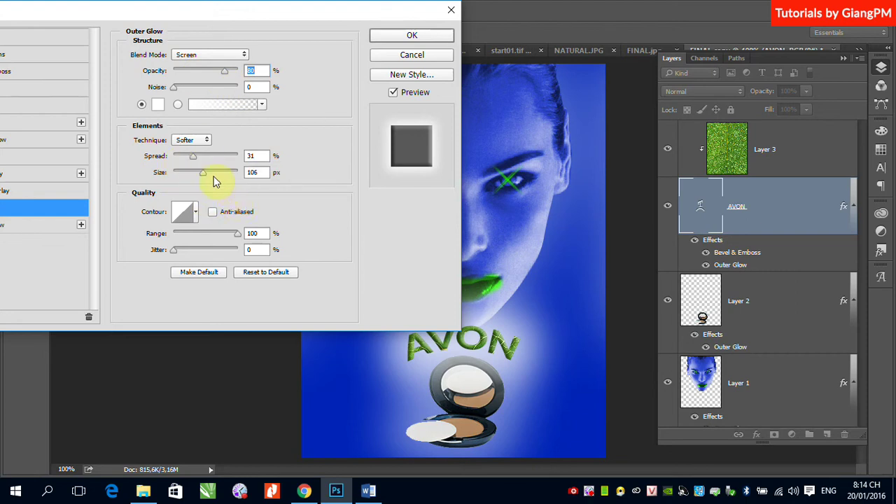
{"action": "left_click", "coordinate": [428, 36]}
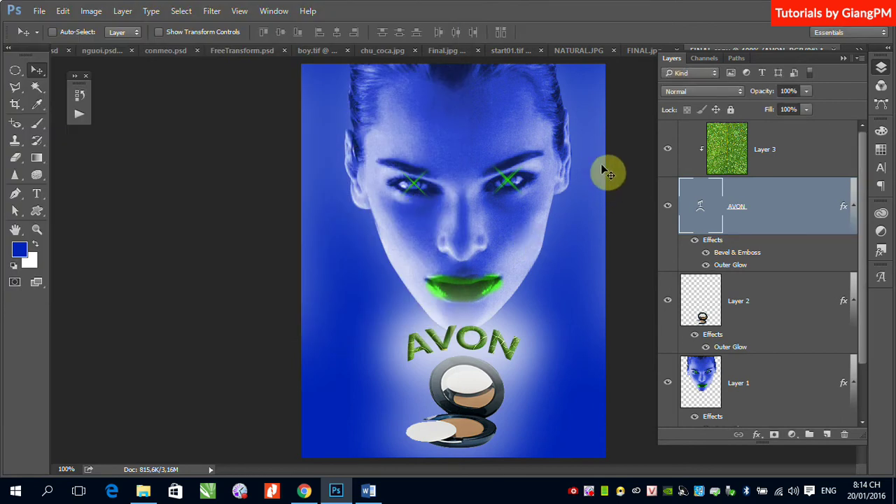
- Select the face layer, Layer 1, and examine the green glow around the compact in FINAL.jpg before returning to FINAL copy
{"action": "left_click", "coordinate": [747, 396]}
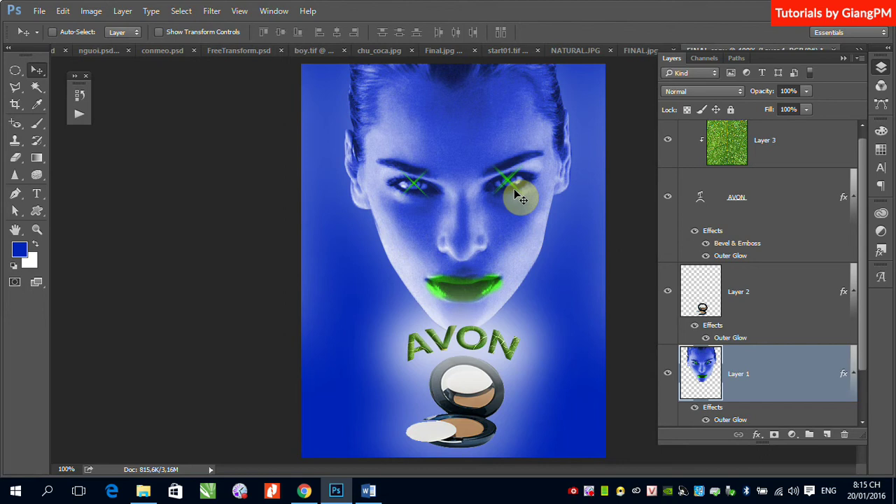
{"action": "left_click", "coordinate": [636, 51]}
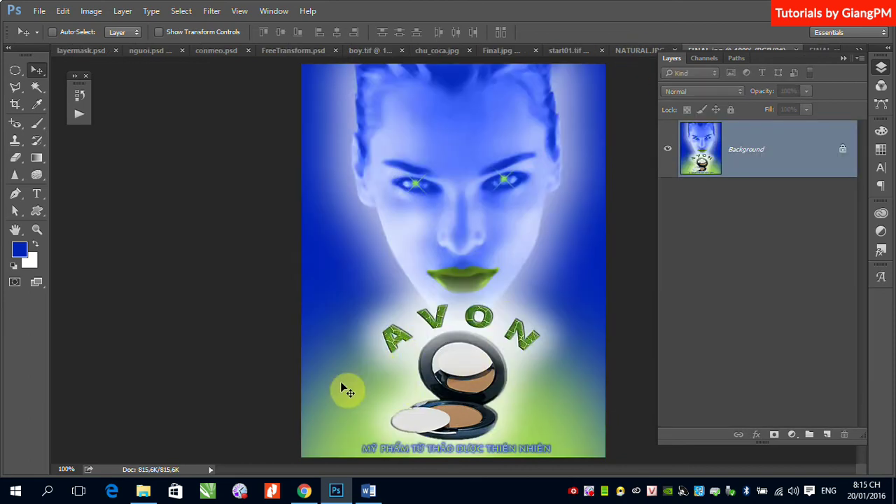
{"action": "left_click", "coordinate": [842, 58]}
{"action": "key", "text": "ctrl+Tab"}
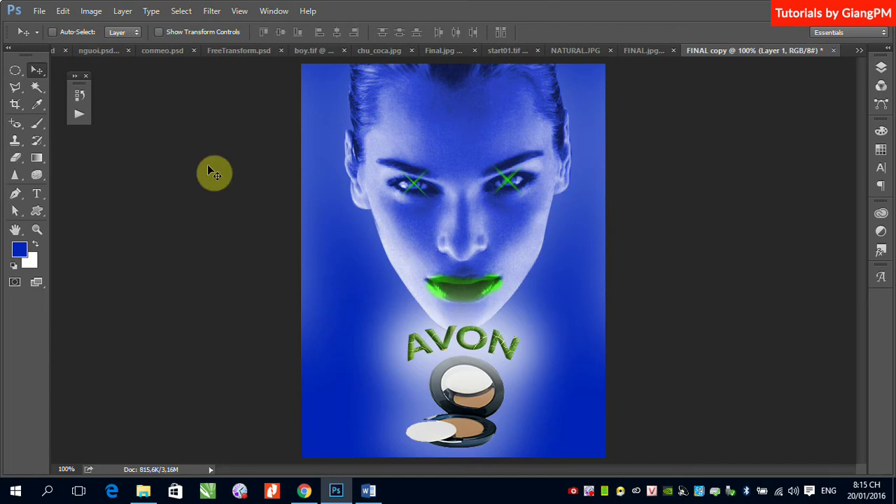
- Draw a circular marquee selection as wide as the poster and centred on its bottom edge, enclosing the compact and most of the AVON text
{"action": "left_click", "coordinate": [16, 72]}
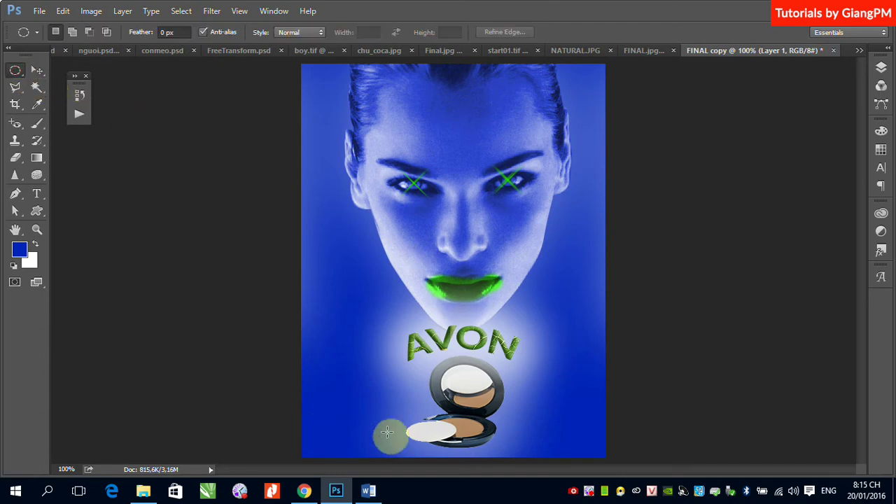
{"action": "left_click_drag", "start_coordinate": [306, 292], "coordinate": [655, 444]}
{"action": "key", "text": "ctrl+minus"}
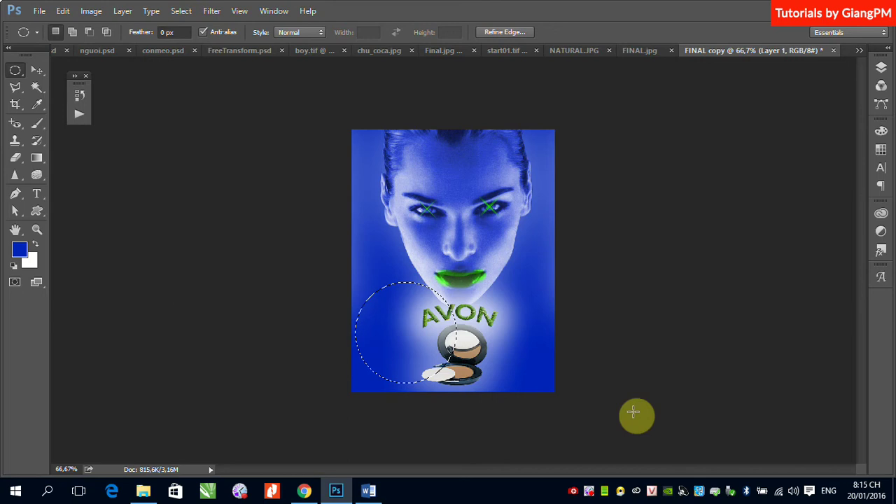
{"action": "left_click", "coordinate": [598, 349]}
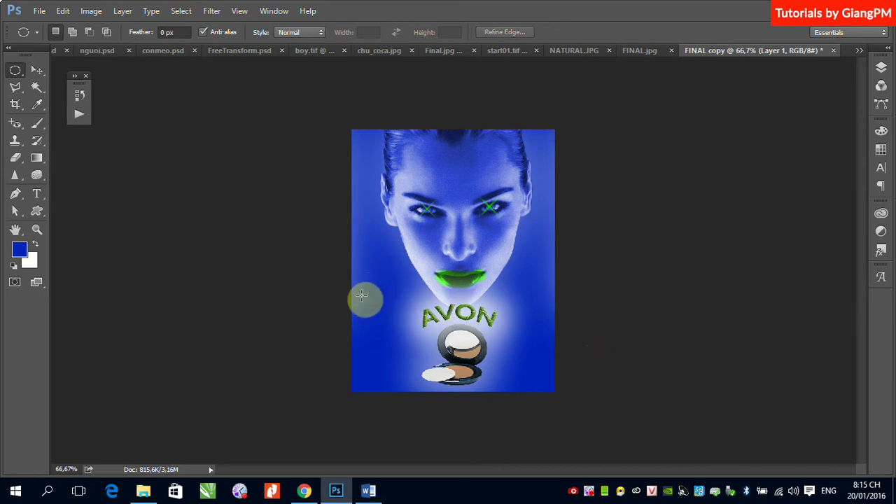
{"action": "left_click_drag", "start_coordinate": [441, 339], "coordinate": [640, 487]}
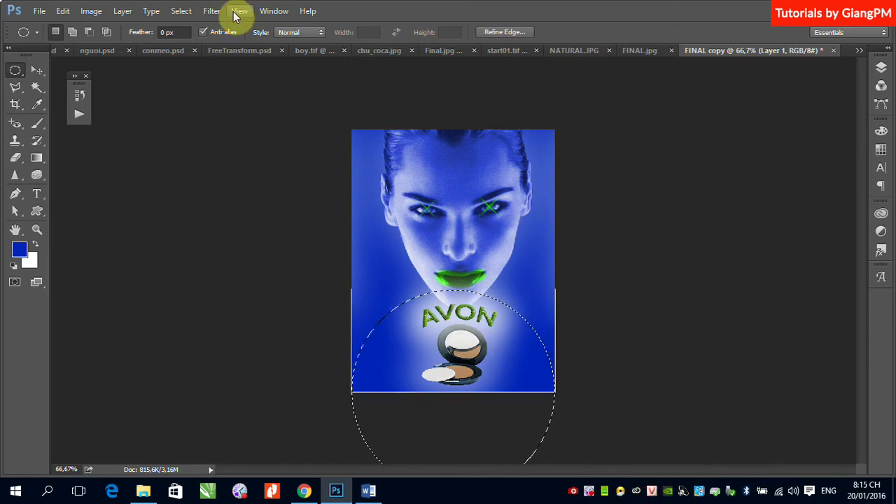
- Feather the circular selection by 30 pixels
{"action": "left_click", "coordinate": [211, 11]}
{"action": "mouse_move", "coordinate": [181, 10]}
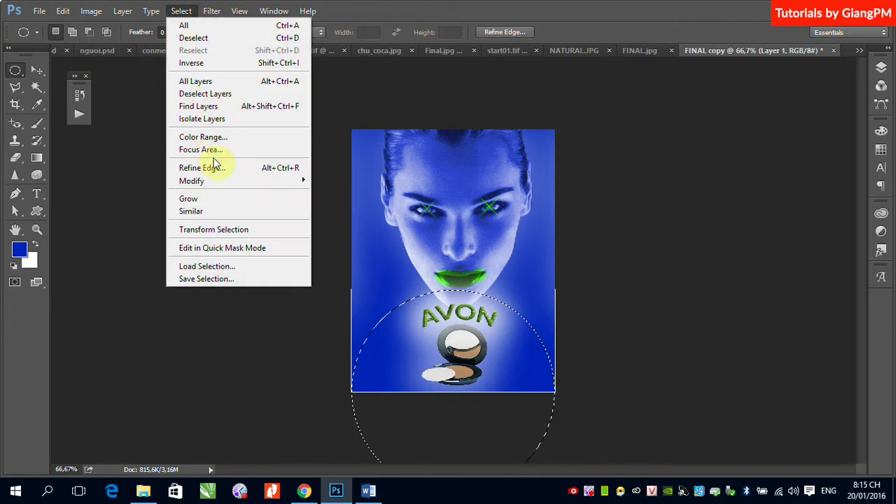
{"action": "mouse_move", "coordinate": [250, 184]}
{"action": "left_click", "coordinate": [350, 237]}
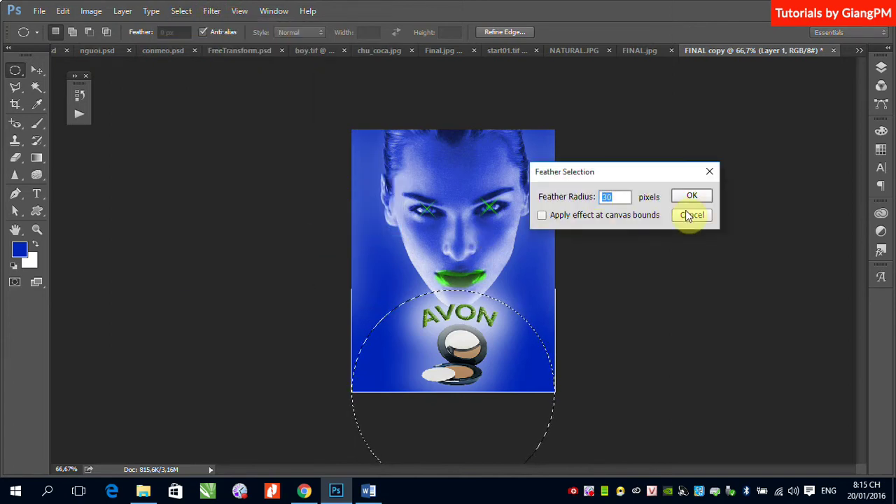
{"action": "key", "text": "Return"}
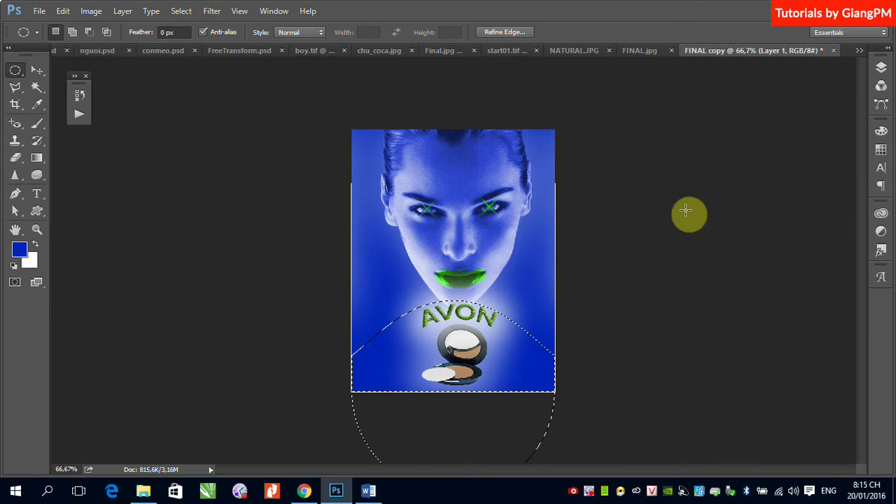
- Add a new empty layer directly above the Background layer, beneath the face layer
{"action": "left_click", "coordinate": [881, 84]}
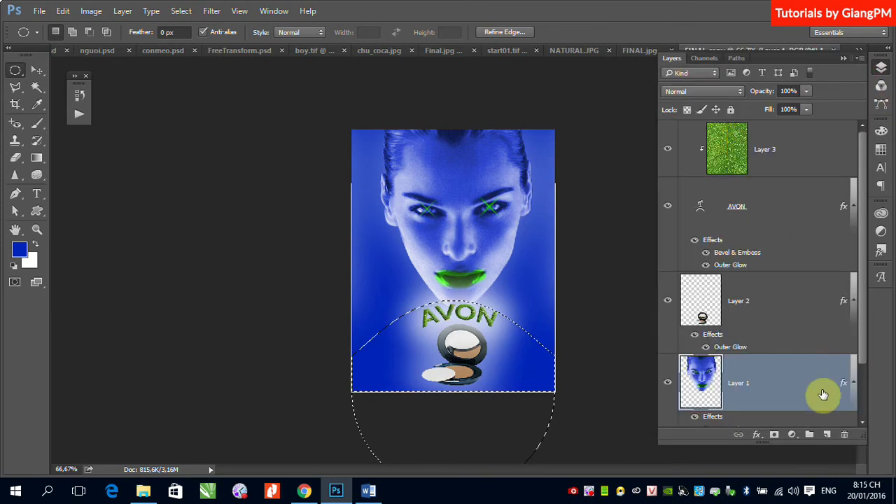
{"action": "scroll", "coordinate": [852, 369], "scroll_direction": "down", "scroll_amount": 2}
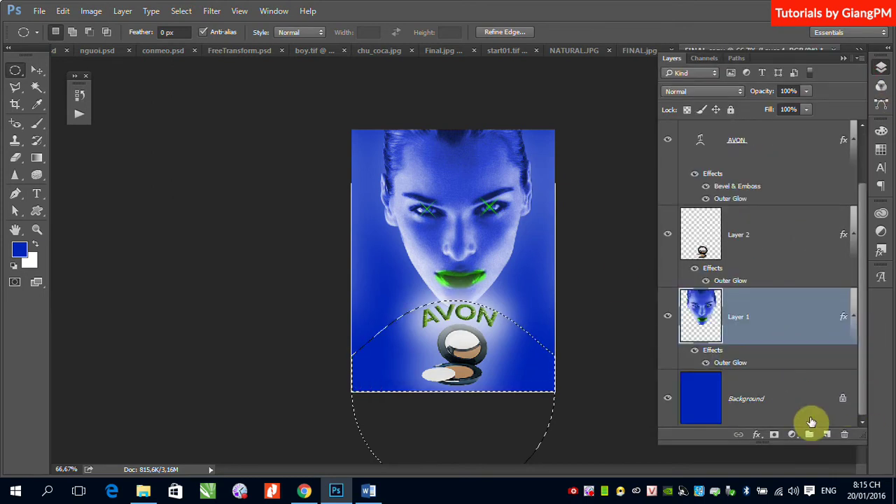
{"action": "left_click", "coordinate": [800, 386]}
{"action": "left_click", "coordinate": [809, 435]}
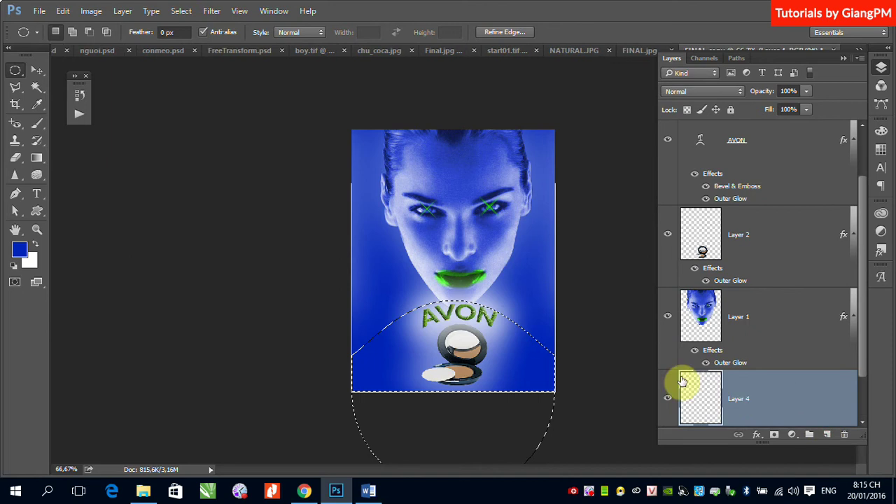
- Check the lower glow in FINAL.jpg, fill the feathered selection on FINAL copy's new layer with bright green, and deselect
{"action": "left_click", "coordinate": [639, 50]}
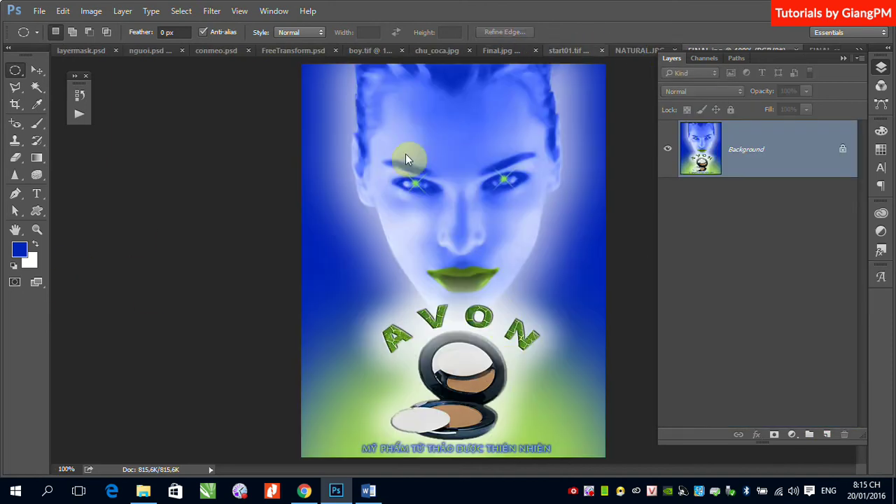
{"action": "left_click", "coordinate": [843, 58]}
{"action": "left_click", "coordinate": [818, 51]}
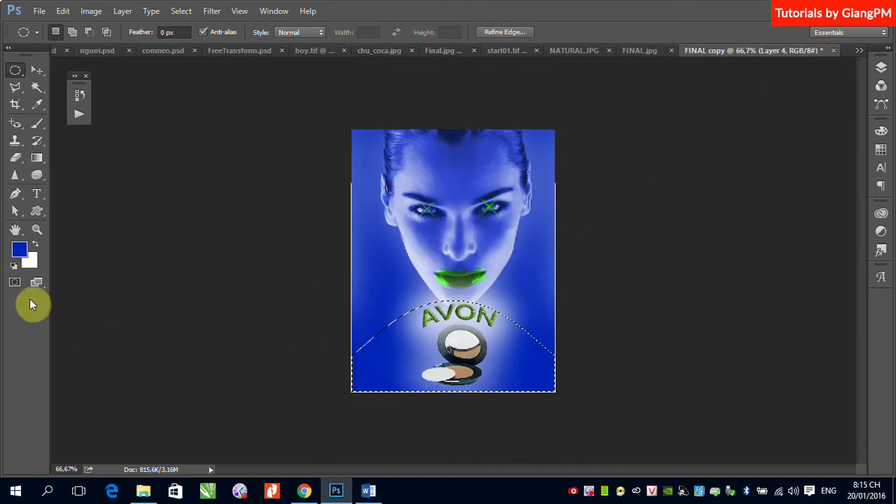
{"action": "left_click", "coordinate": [21, 254]}
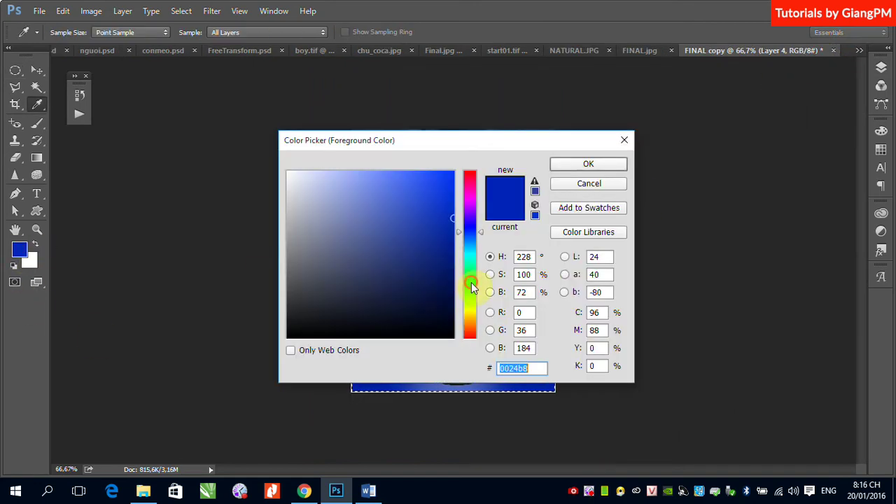
{"action": "left_click", "coordinate": [472, 285]}
{"action": "left_click", "coordinate": [588, 164]}
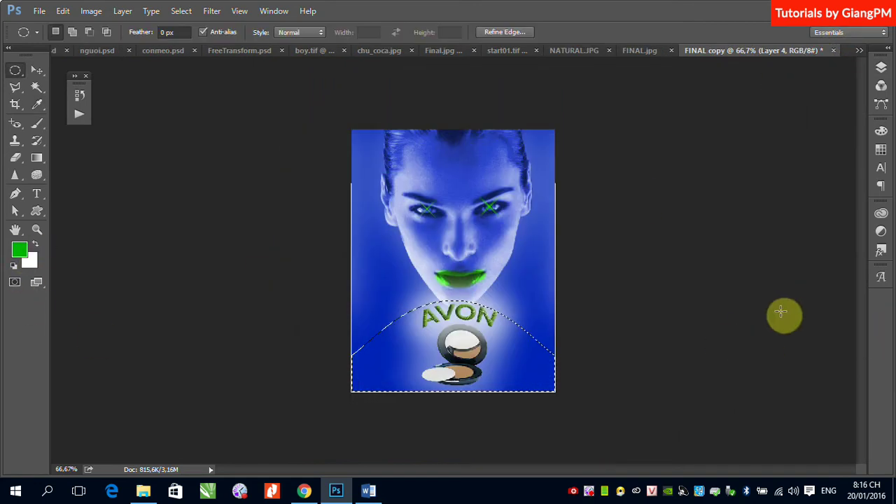
{"action": "key", "text": "alt+BackSpace"}
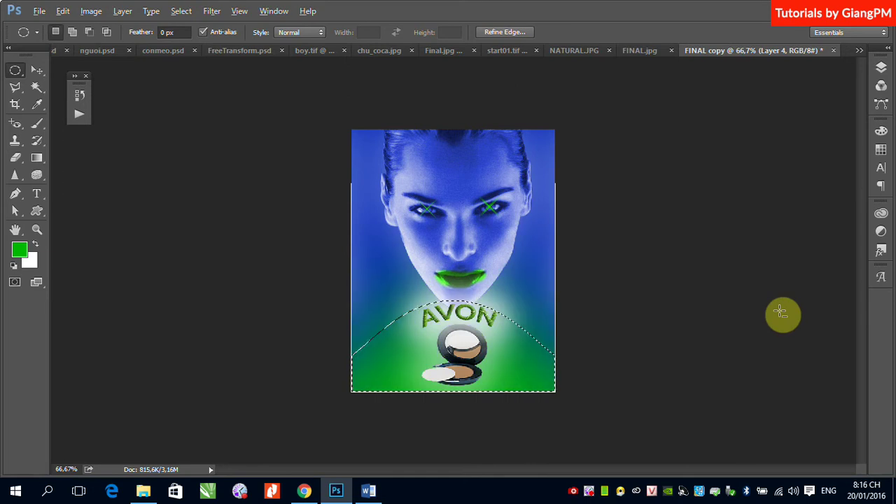
{"action": "left_click", "coordinate": [780, 313]}
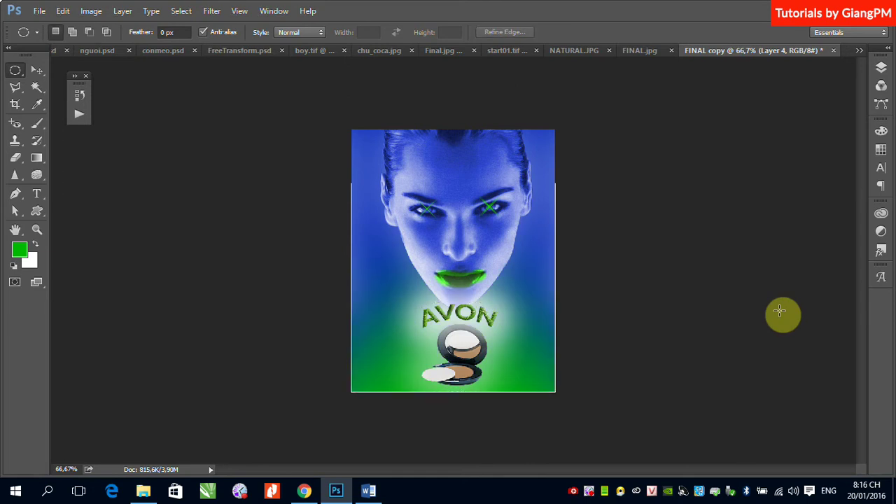
- Set the green glow layer's opacity to 86%
{"action": "left_click", "coordinate": [880, 70]}
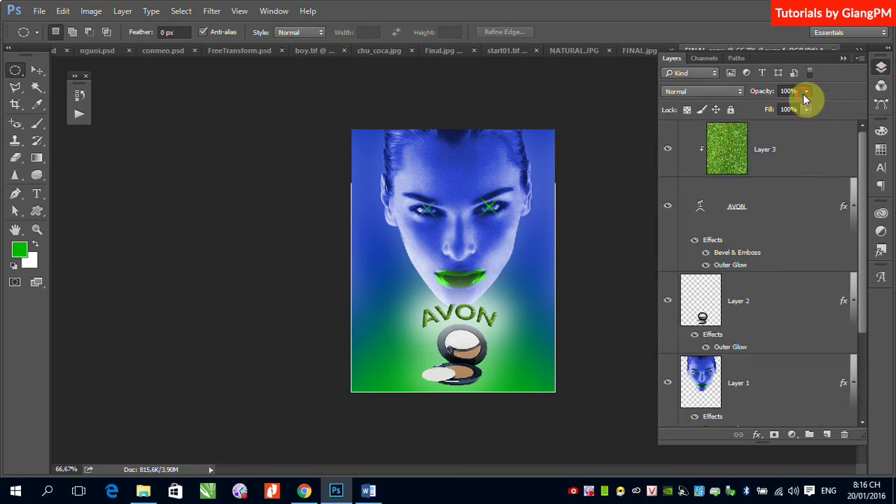
{"action": "left_click_drag", "start_coordinate": [770, 105], "coordinate": [797, 105]}
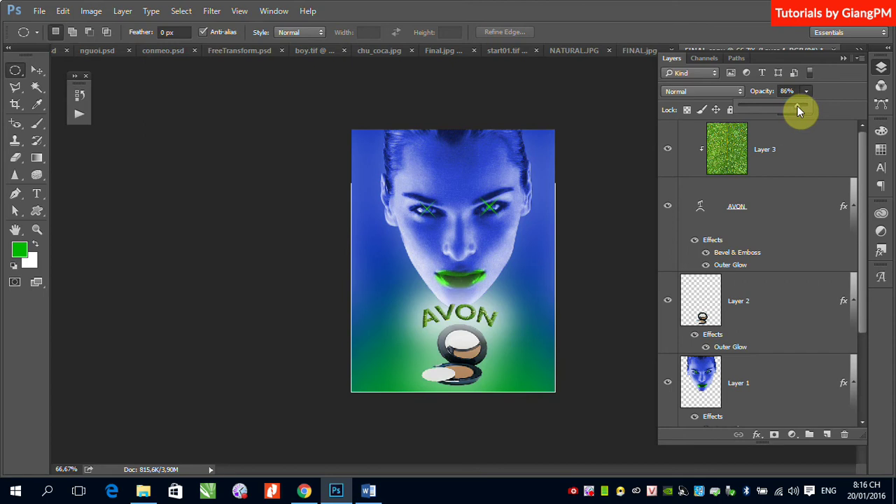
{"action": "left_click", "coordinate": [849, 58]}
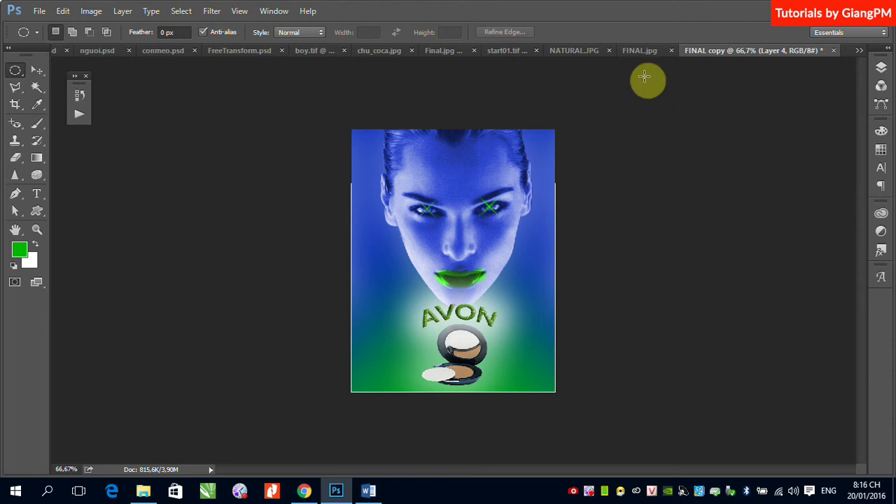
- Select the Coca-Cola bottle by its layer outline in start01.tif and copy it into boy.tif as a new layer
{"action": "left_click", "coordinate": [510, 50]}
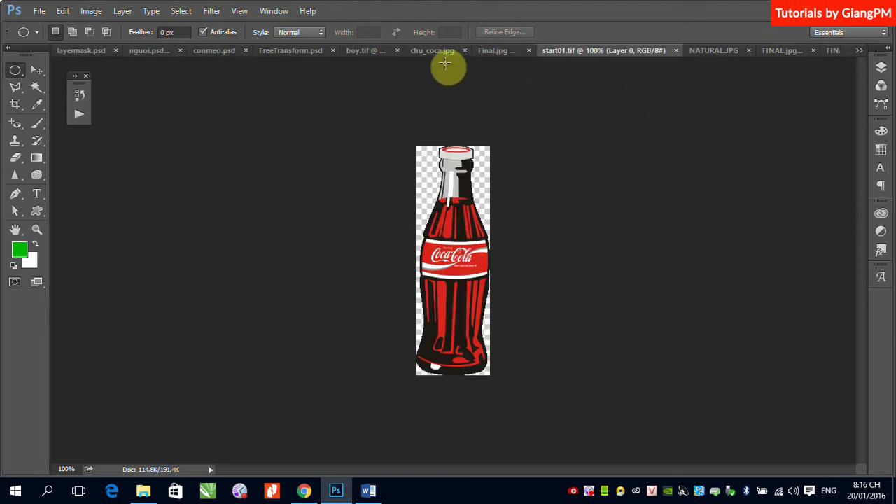
{"action": "left_click", "coordinate": [426, 51]}
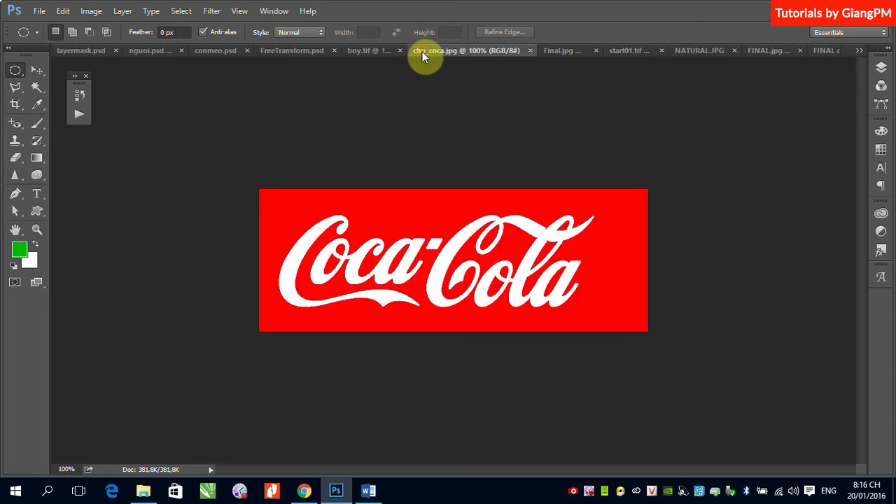
{"action": "left_click", "coordinate": [371, 51]}
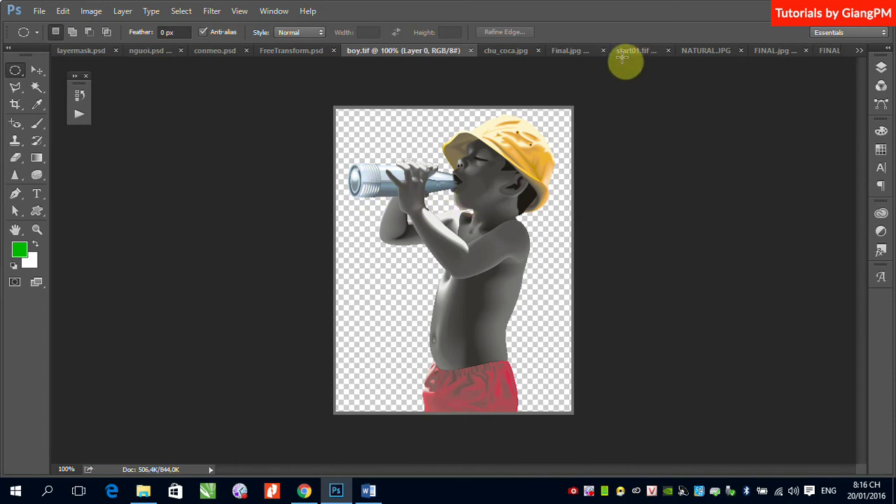
{"action": "left_click", "coordinate": [648, 52]}
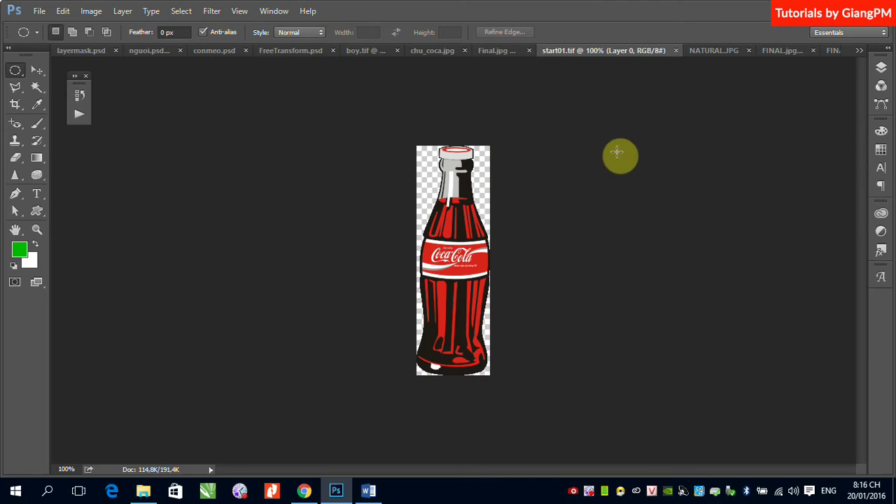
{"action": "left_click", "coordinate": [881, 67]}
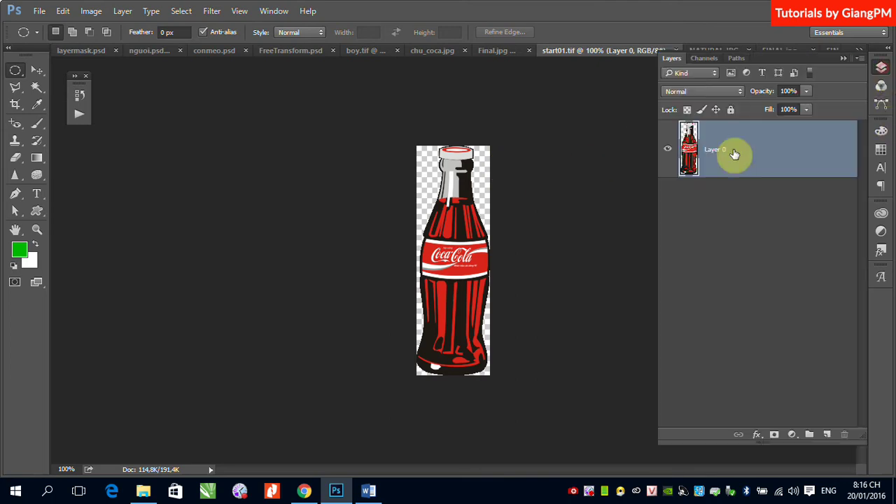
{"action": "left_click", "coordinate": [695, 160], "text": "ctrl"}
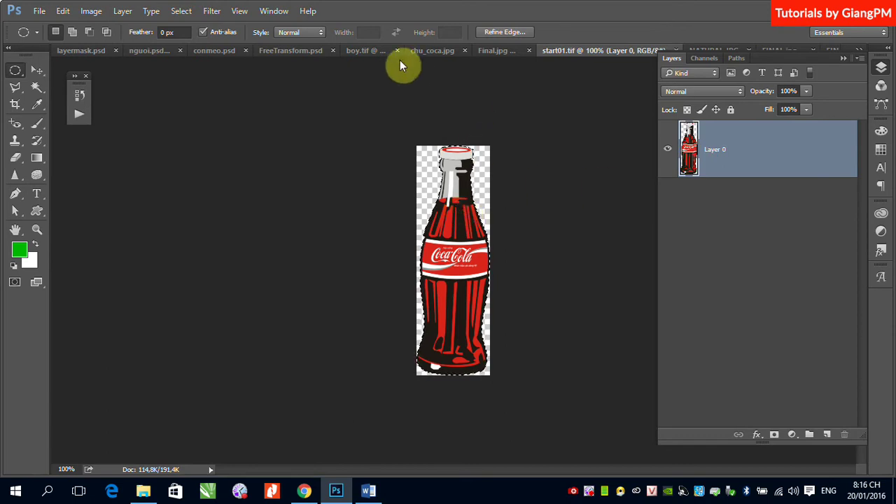
{"action": "left_click", "coordinate": [368, 53]}
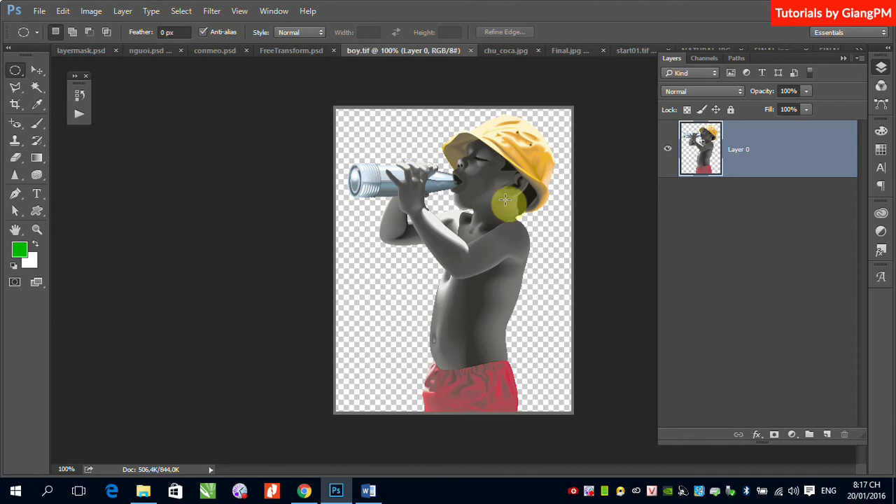
{"action": "key", "text": "ctrl+v"}
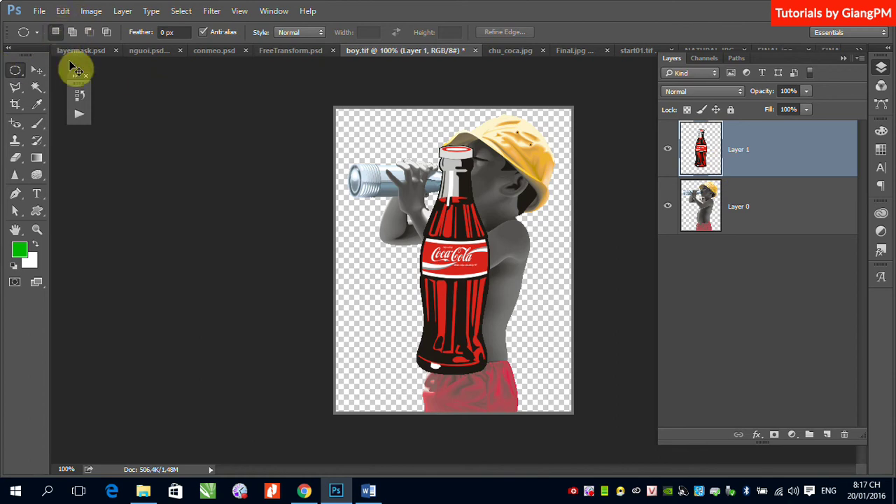
- Scale the bottle to about 48%, rotate it 89.25°, and place it over the boy's glass bottle with its neck at his mouth
{"action": "key", "text": "ctrl+t"}
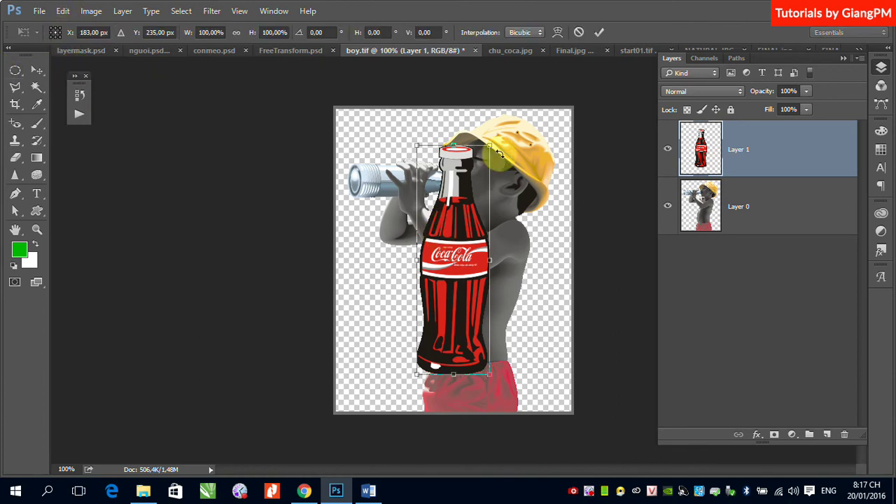
{"action": "left_click_drag", "start_coordinate": [489, 146], "coordinate": [464, 256]}
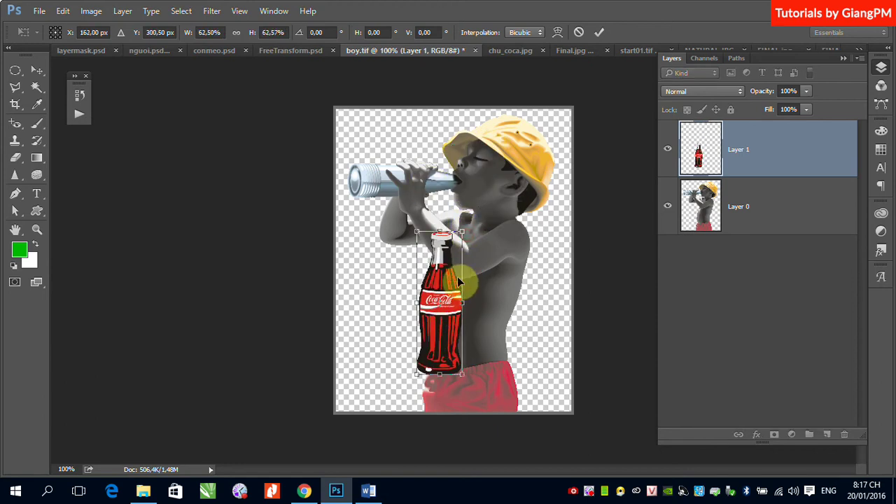
{"action": "left_click_drag", "start_coordinate": [447, 273], "coordinate": [502, 235]}
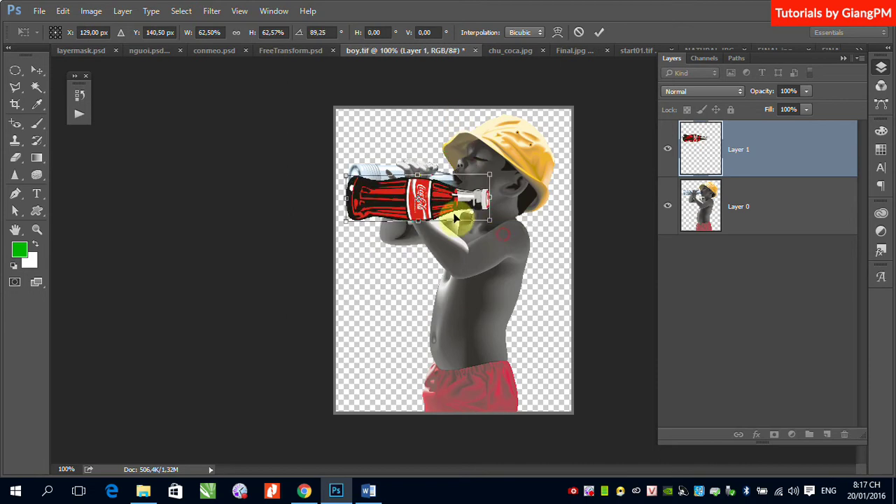
{"action": "mouse_move", "coordinate": [468, 205]}
{"action": "left_mouse_down"}
{"action": "mouse_move", "coordinate": [445, 188]}
{"action": "mouse_move", "coordinate": [473, 195]}
{"action": "mouse_move", "coordinate": [462, 196]}
{"action": "left_mouse_up"}
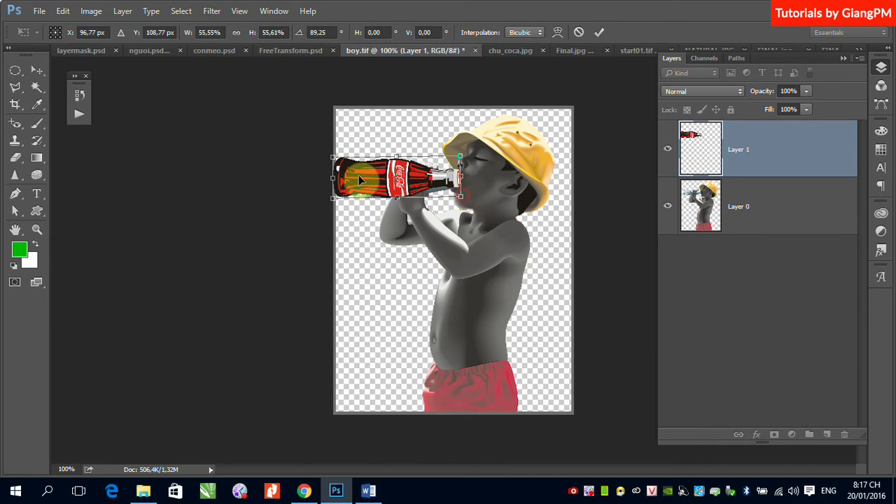
{"action": "left_click_drag", "start_coordinate": [331, 157], "coordinate": [346, 162]}
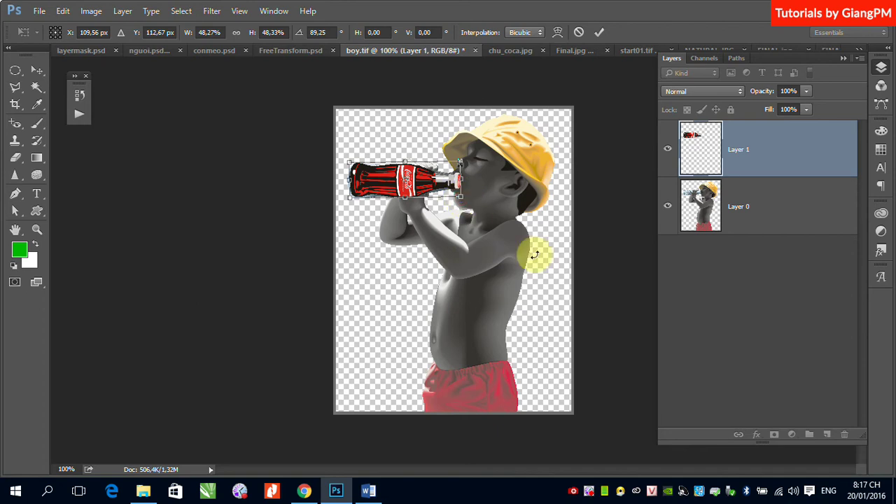
{"action": "key", "text": "Return"}
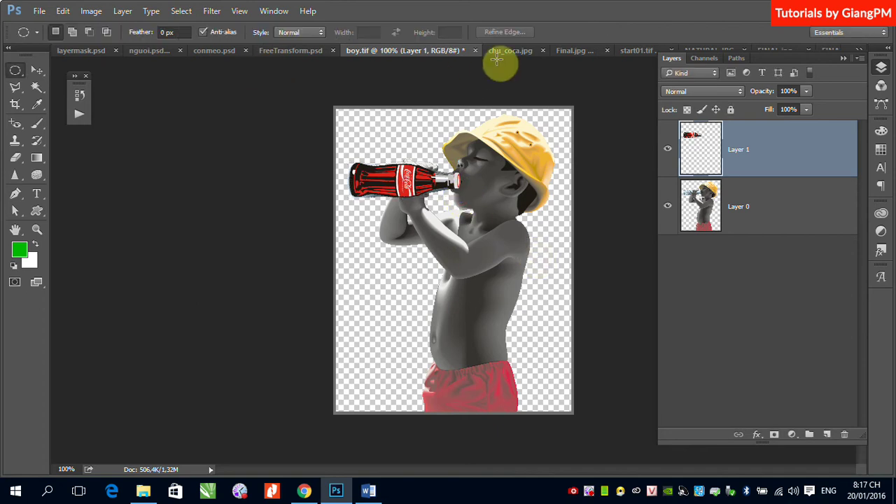
- Open Final.jpg and examine how the boy, bottle and lettering are arranged in the Coca-Cola poster
{"action": "left_click", "coordinate": [845, 61]}
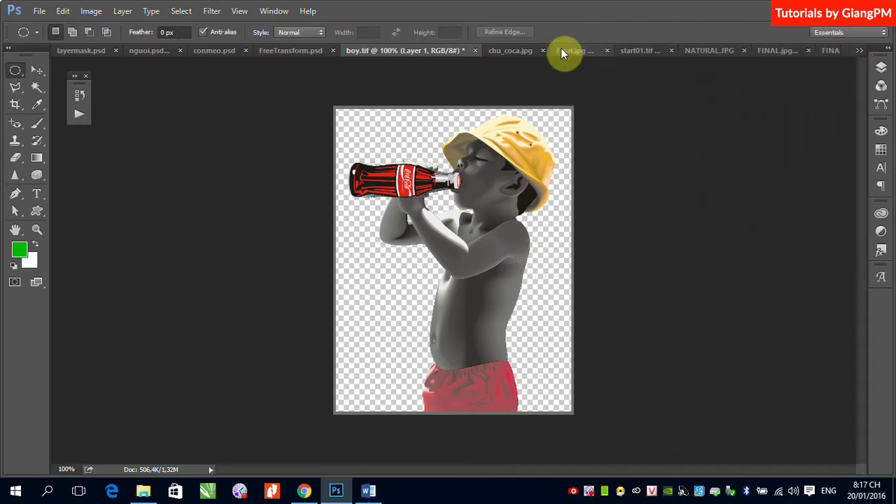
{"action": "left_click", "coordinate": [566, 50]}
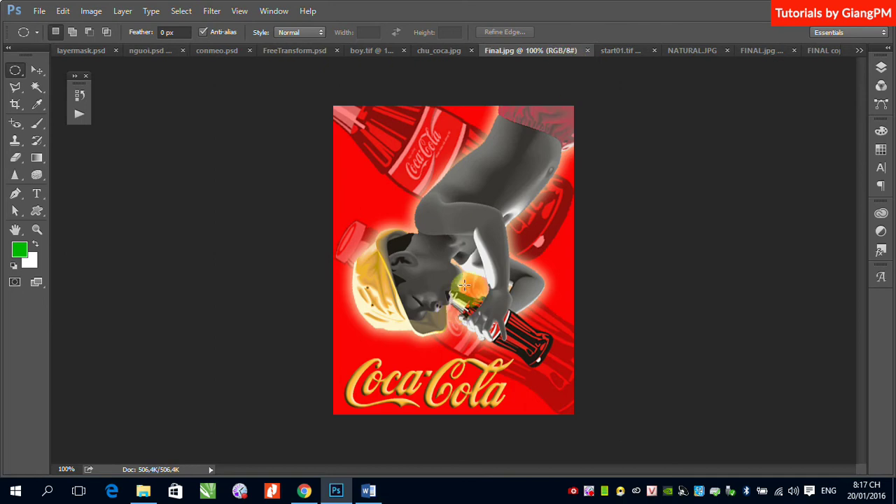
- In boy.tif, hide the Coca-Cola bottle layer and start a Pen path around the outstretched finger of the hand holding the glass bottle
{"action": "left_click", "coordinate": [370, 50]}
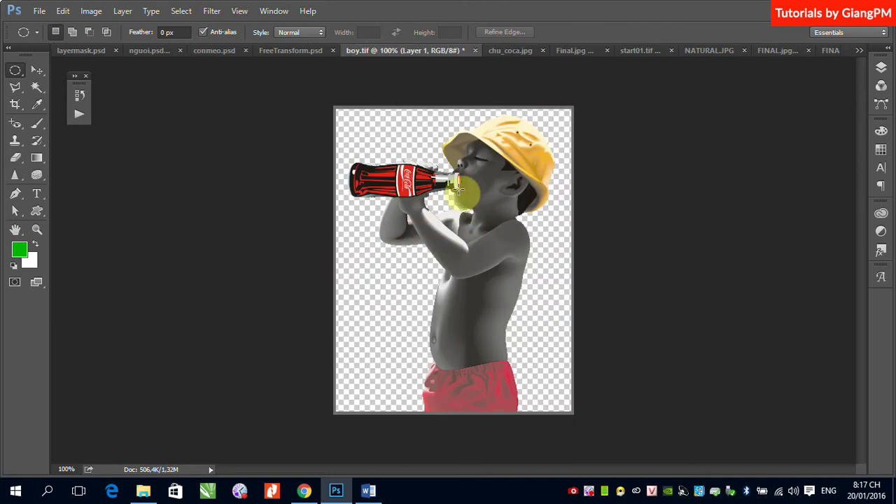
{"action": "left_click", "coordinate": [881, 68]}
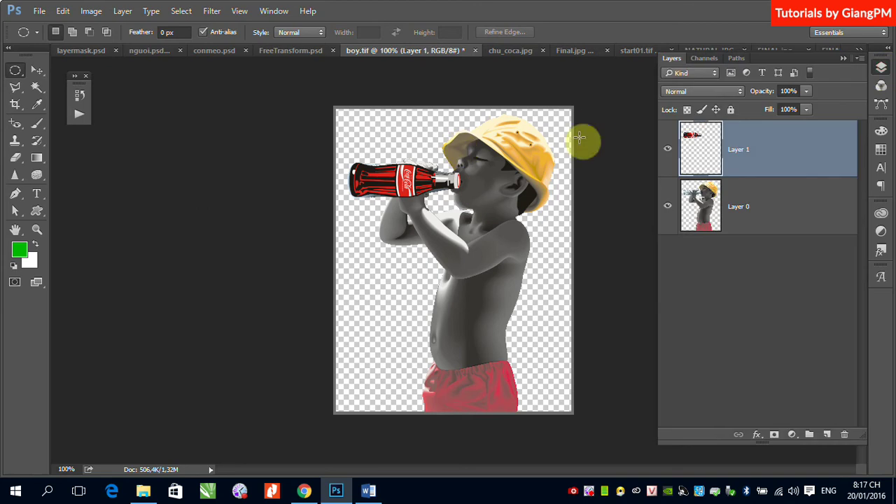
{"action": "left_click", "coordinate": [667, 149]}
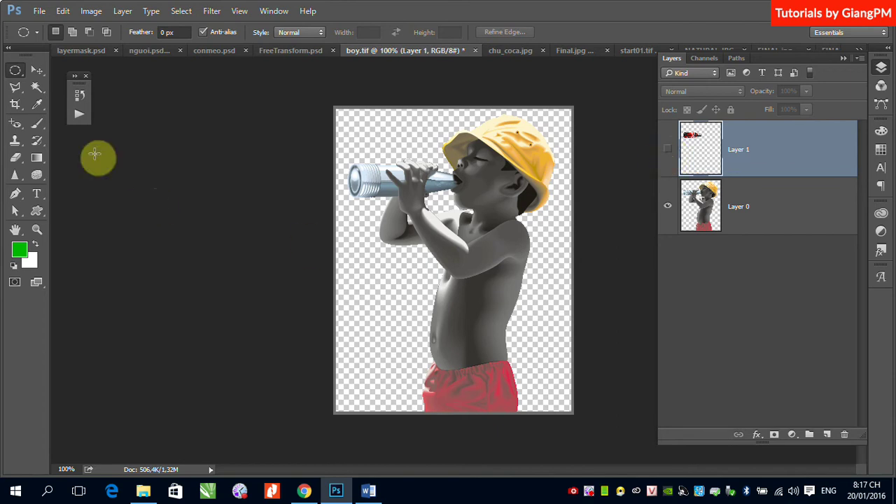
{"action": "left_click", "coordinate": [17, 195]}
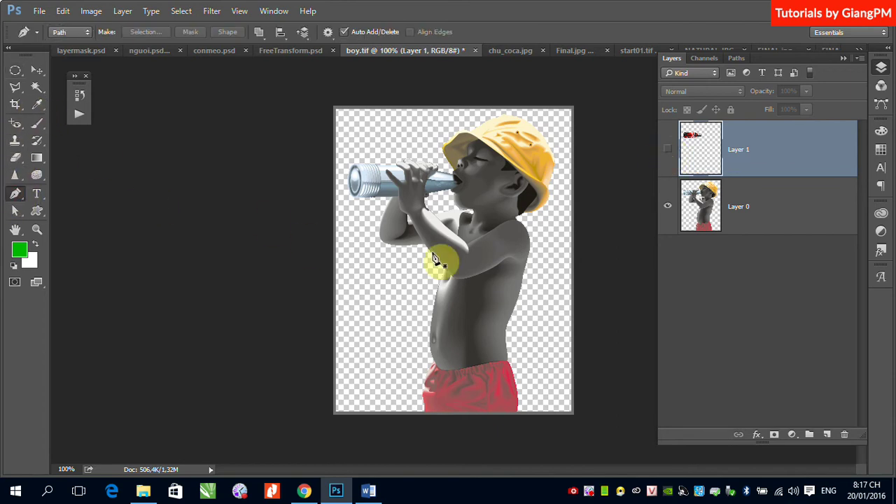
{"action": "left_click_drag", "start_coordinate": [359, 148], "coordinate": [552, 275]}
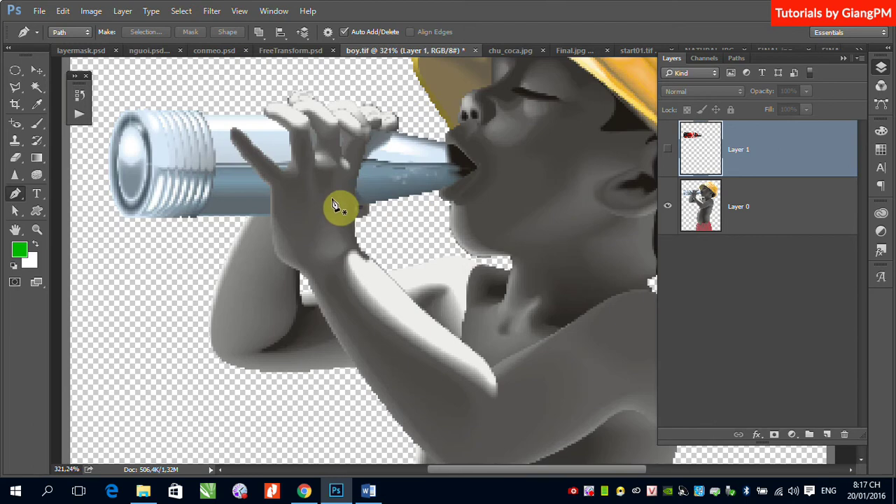
{"action": "left_click", "coordinate": [270, 184]}
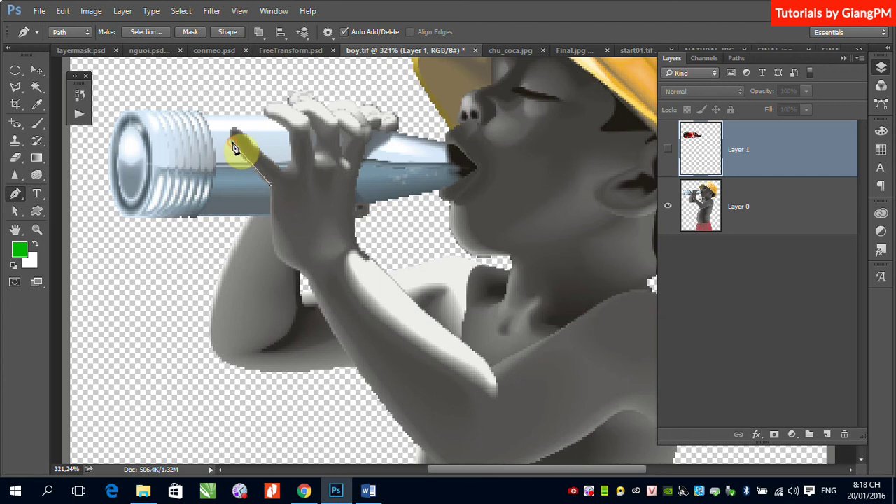
{"action": "left_click", "coordinate": [228, 131]}
{"action": "left_click", "coordinate": [234, 129]}
{"action": "left_click", "coordinate": [273, 165]}
{"action": "left_click", "coordinate": [277, 165]}
{"action": "left_click", "coordinate": [291, 161]}
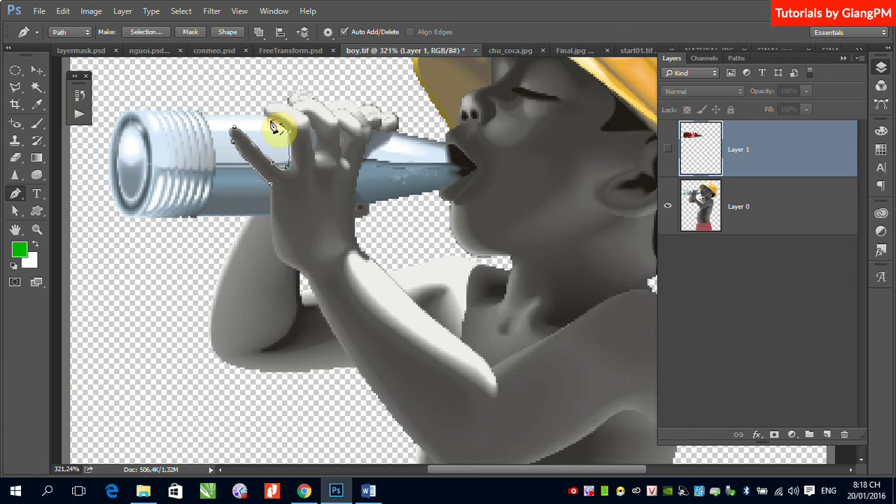
- Continue the Pen path over the curled fingertips along the upper edge of the glass bottle to the last finger
{"action": "left_click_drag", "start_coordinate": [268, 104], "coordinate": [279, 105]}
{"action": "left_click", "coordinate": [291, 110]}
{"action": "left_click_drag", "start_coordinate": [310, 95], "coordinate": [363, 109]}
{"action": "left_click", "coordinate": [355, 101]}
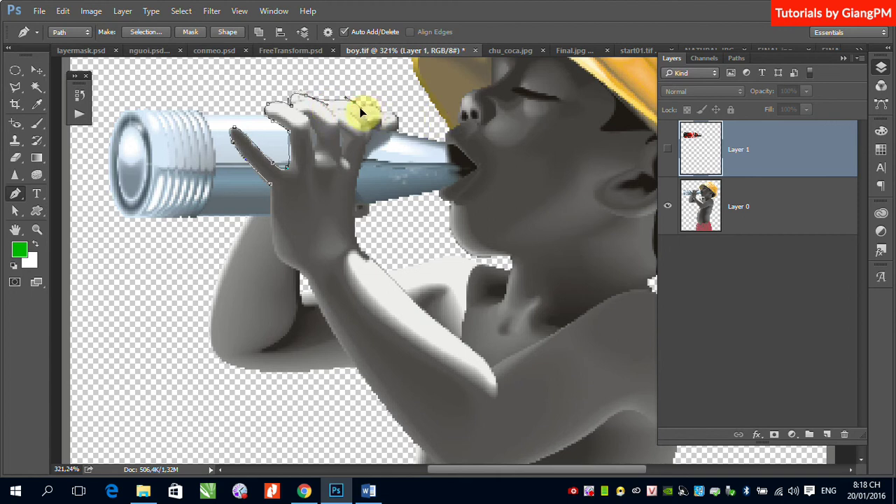
{"action": "left_click_drag", "start_coordinate": [381, 111], "coordinate": [383, 116]}
{"action": "left_click", "coordinate": [399, 129]}
{"action": "left_click", "coordinate": [375, 130]}
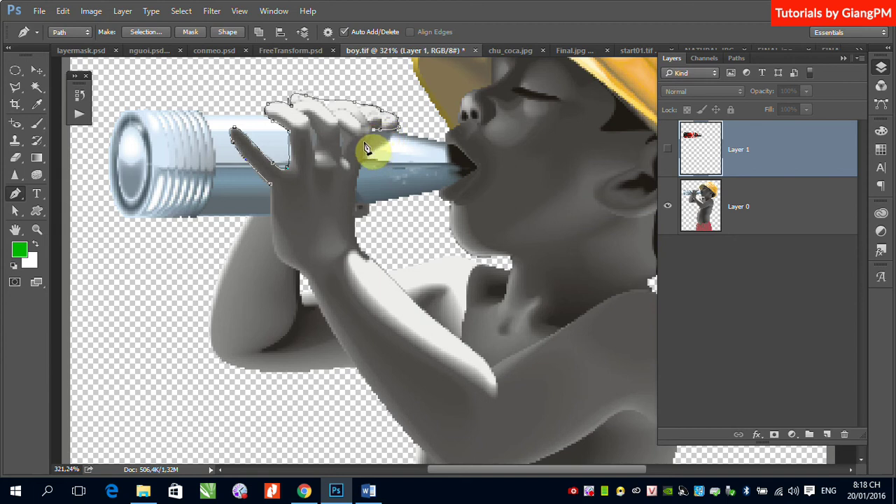
- Trace the Pen path down the hand and across the wrist, close it at the outstretched finger, and show the Coca-Cola bottle layer again
{"action": "left_click", "coordinate": [358, 144], "text": "ctrl"}
{"action": "left_click", "coordinate": [357, 178]}
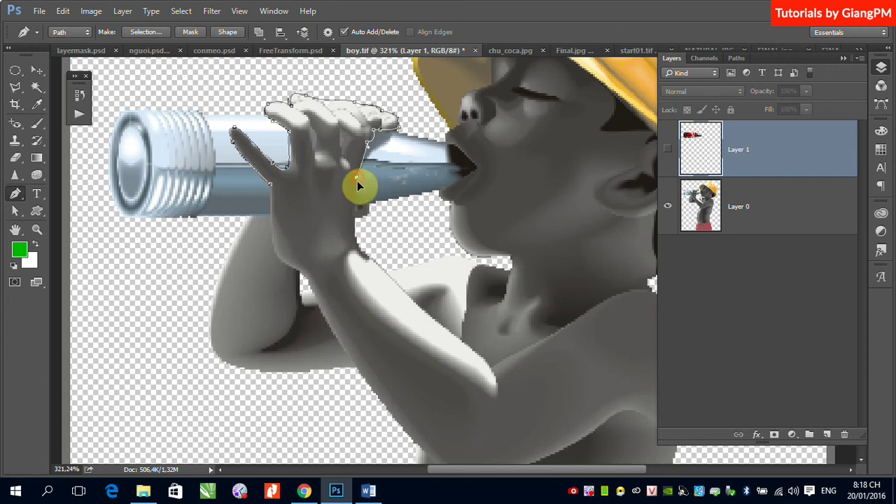
{"action": "left_click", "coordinate": [355, 190]}
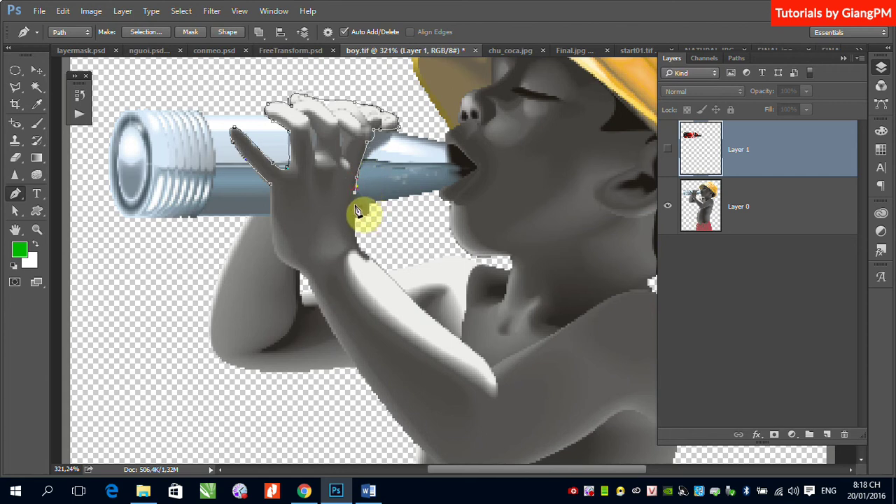
{"action": "left_click", "coordinate": [354, 200]}
{"action": "left_click", "coordinate": [354, 215]}
{"action": "left_click", "coordinate": [359, 245]}
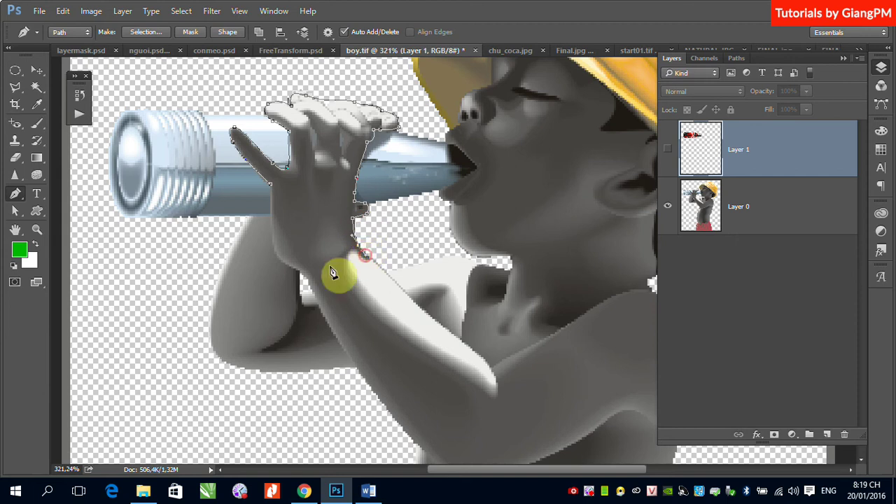
{"action": "left_click", "coordinate": [306, 277]}
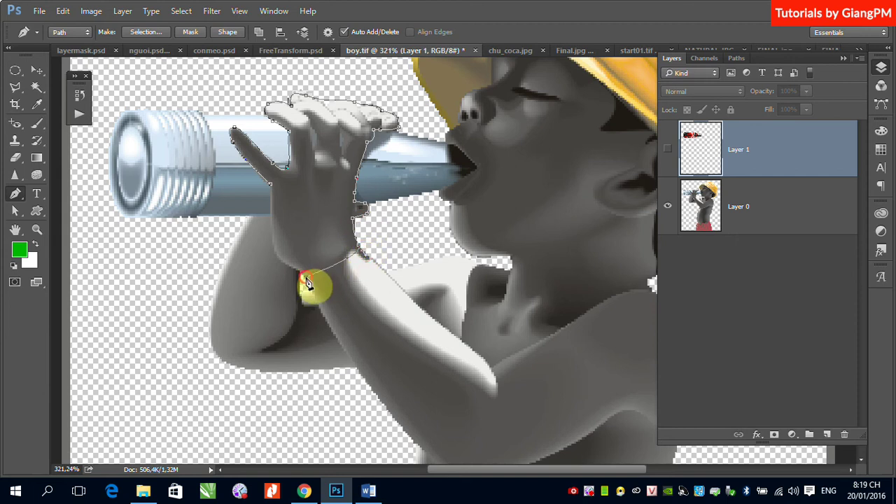
{"action": "left_click", "coordinate": [275, 257]}
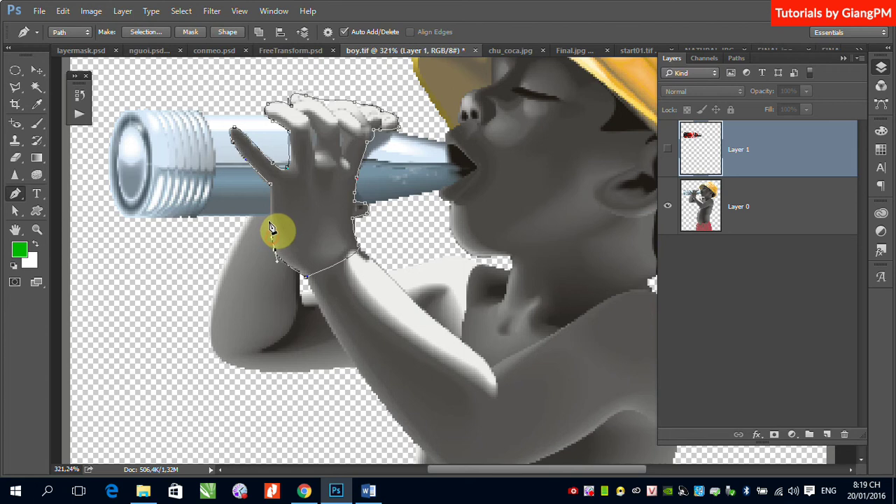
{"action": "left_click", "coordinate": [272, 188]}
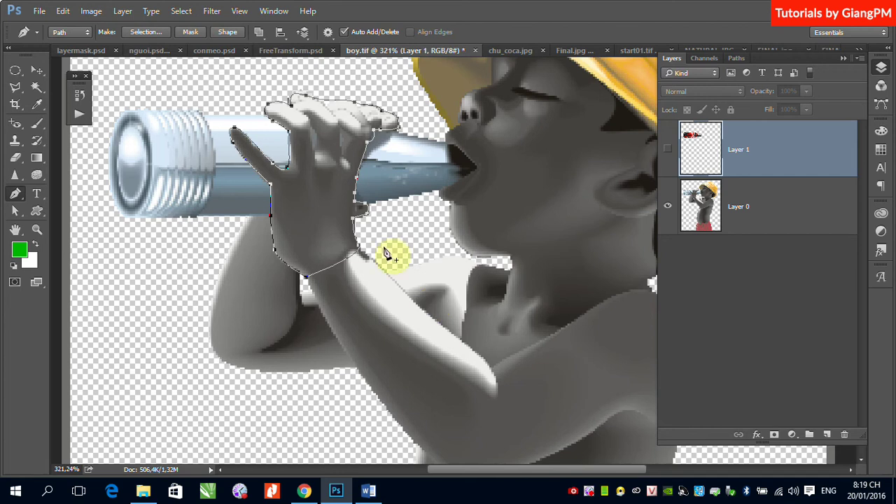
{"action": "left_click", "coordinate": [667, 149]}
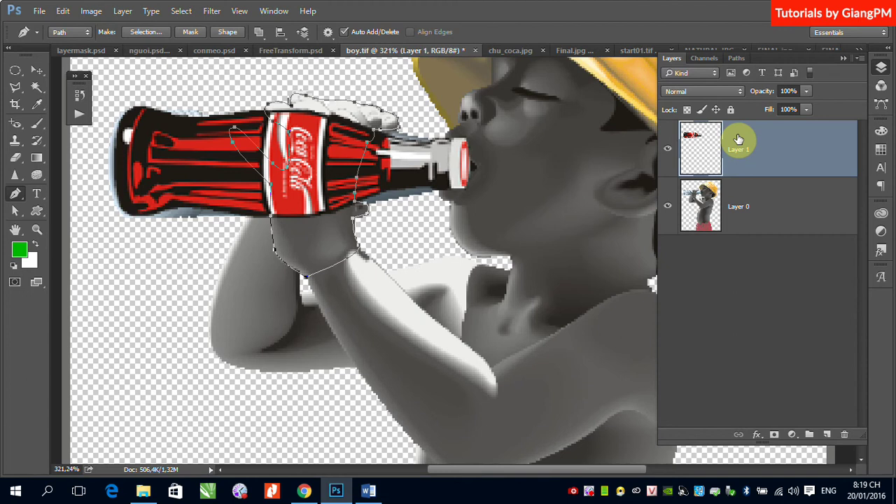
- Convert the hand path to a selection, invert it, and add it as a layer mask on the Coca-Cola bottle layer
{"action": "key", "text": "ctrl+Return"}
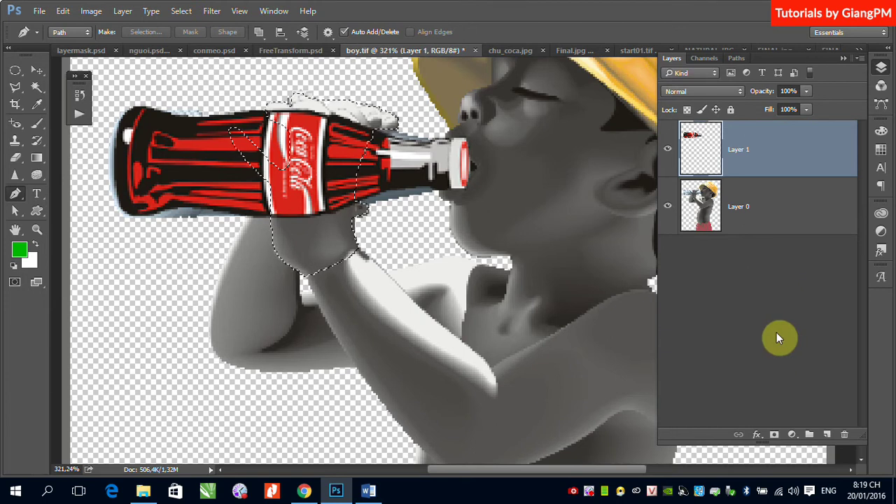
{"action": "left_click", "coordinate": [36, 70]}
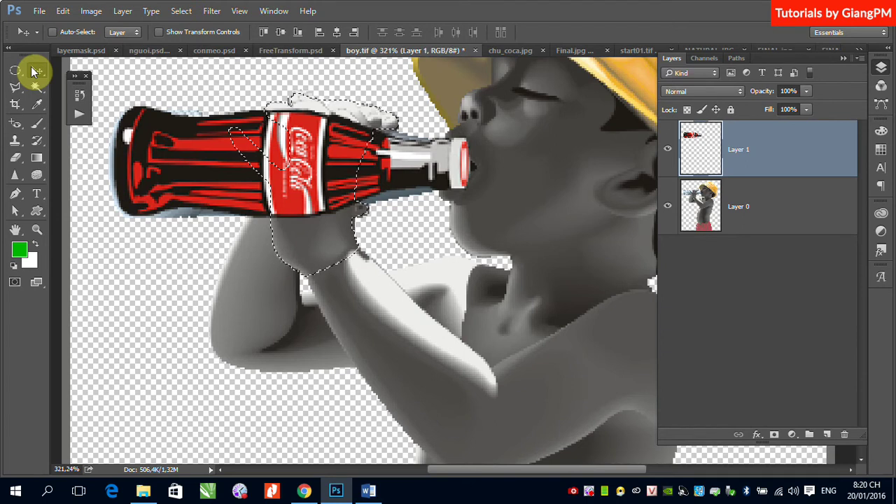
{"action": "key", "text": "ctrl+shift+i"}
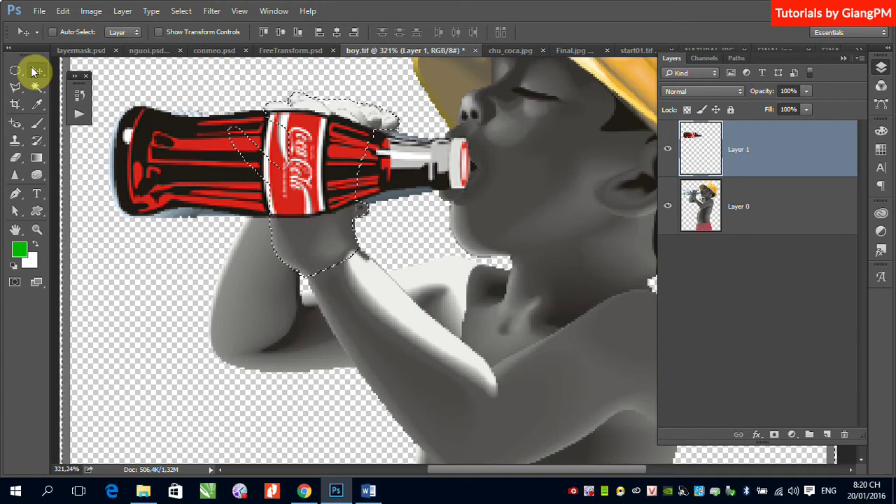
{"action": "key", "text": "ctrl+0"}
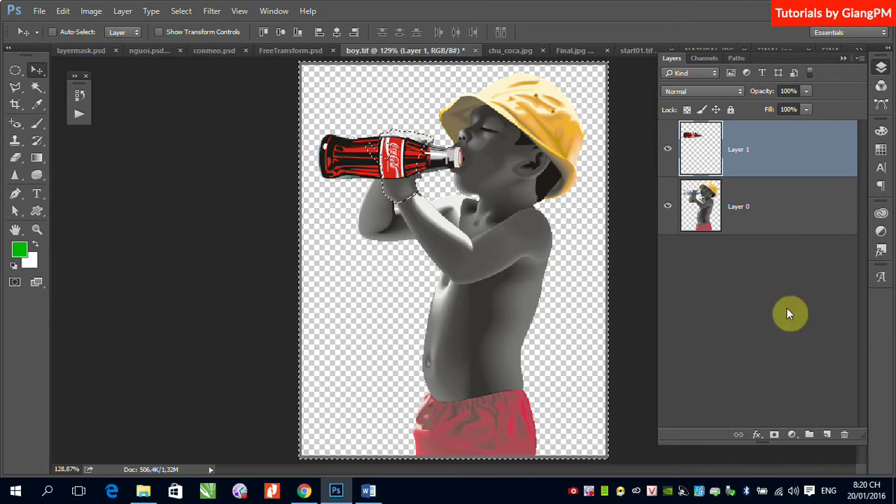
{"action": "left_click", "coordinate": [773, 435]}
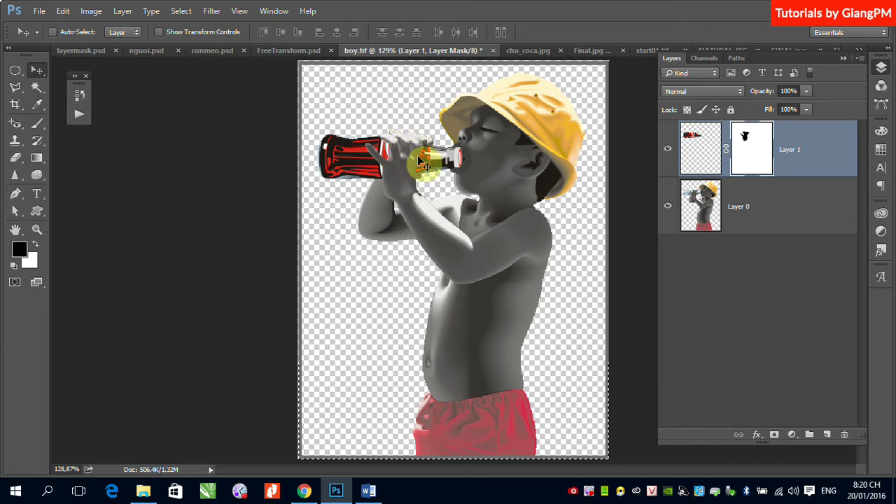
{"action": "left_click_drag", "start_coordinate": [410, 155], "coordinate": [439, 154]}
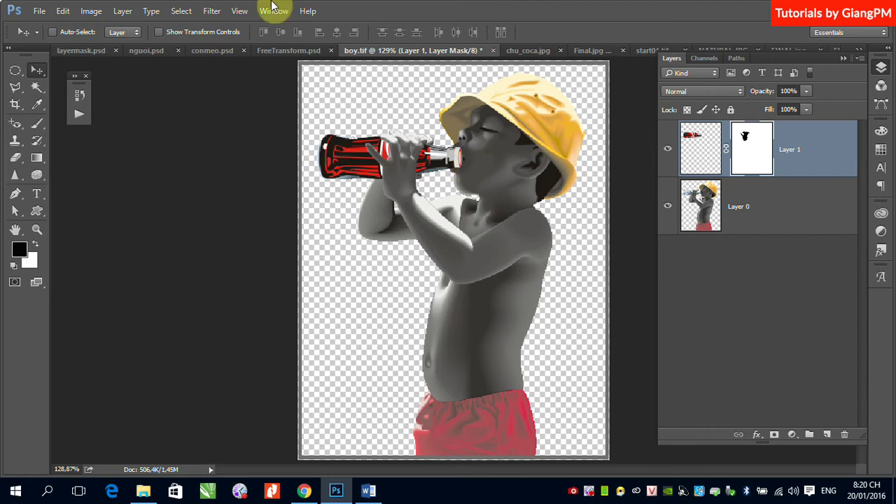
- Check the hand and bottle in Final.jpg for reference and return to boy.tif
{"action": "left_click", "coordinate": [588, 50]}
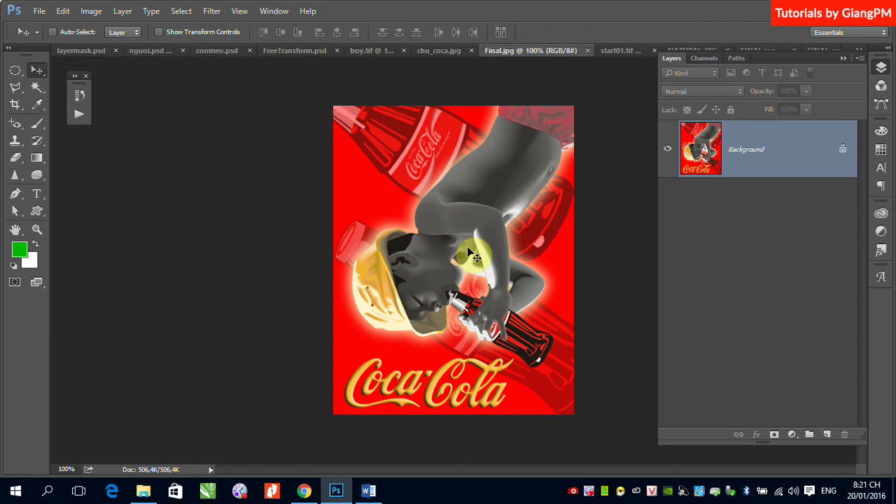
{"action": "left_click", "coordinate": [433, 53]}
{"action": "left_click", "coordinate": [370, 52]}
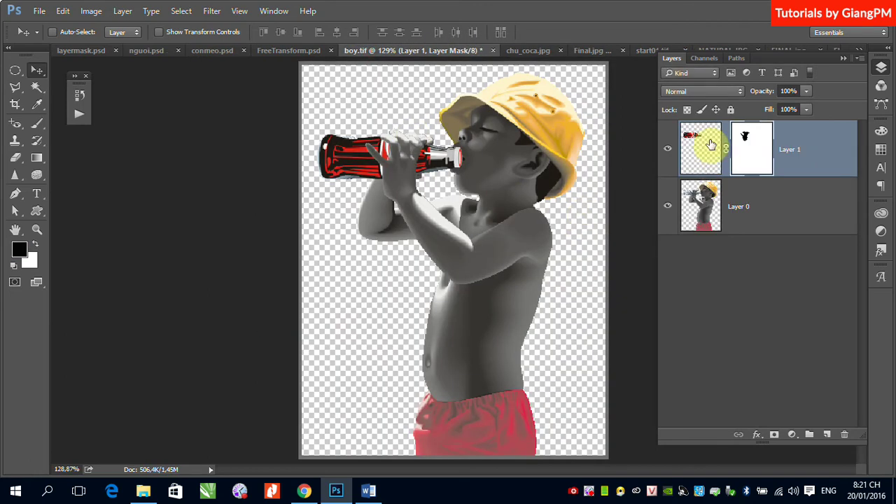
- Disable and re-enable the Coca-Cola bottle layer's mask to compare the hand area, and delete the mask
{"action": "left_click", "coordinate": [753, 143]}
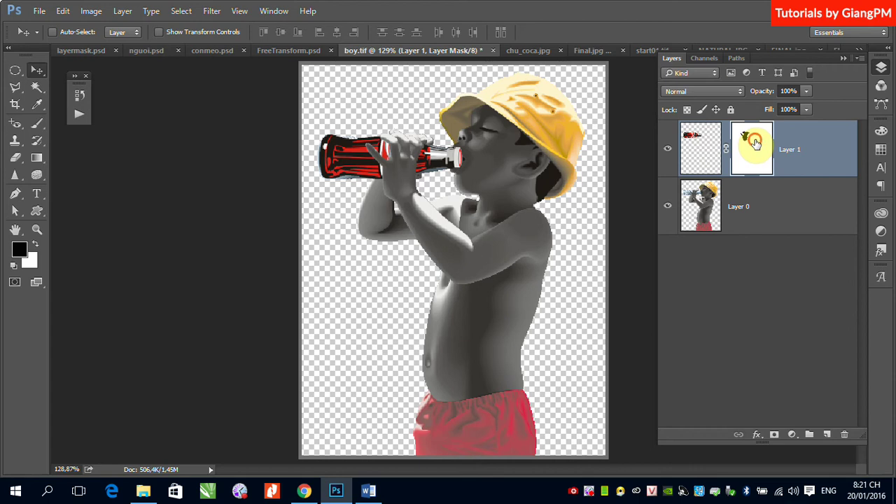
{"action": "left_click", "coordinate": [753, 144], "text": "shift"}
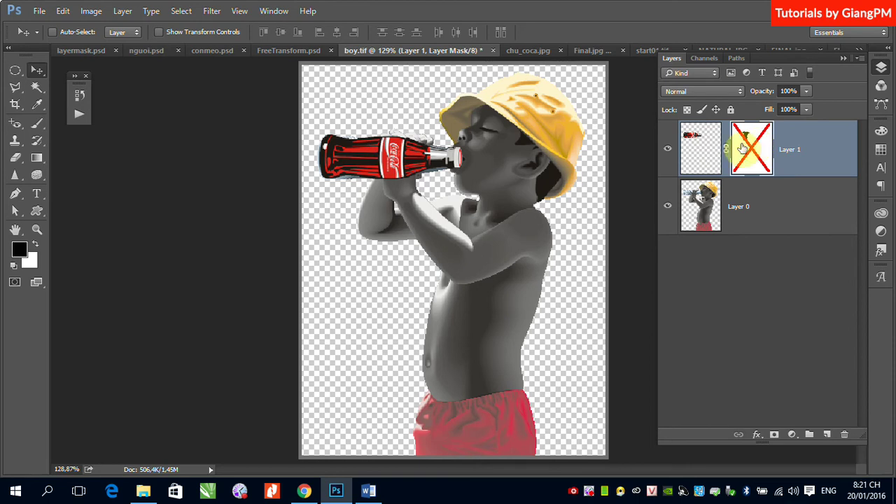
{"action": "left_click", "coordinate": [450, 174]}
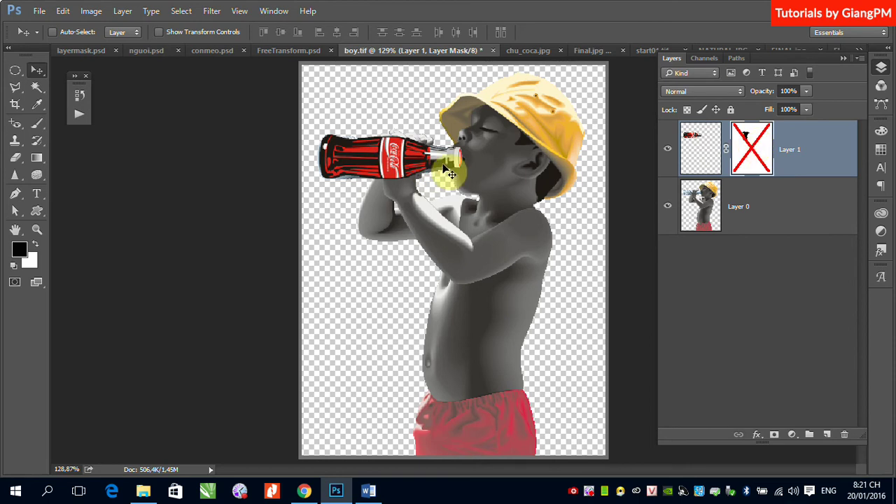
{"action": "left_click", "coordinate": [752, 147]}
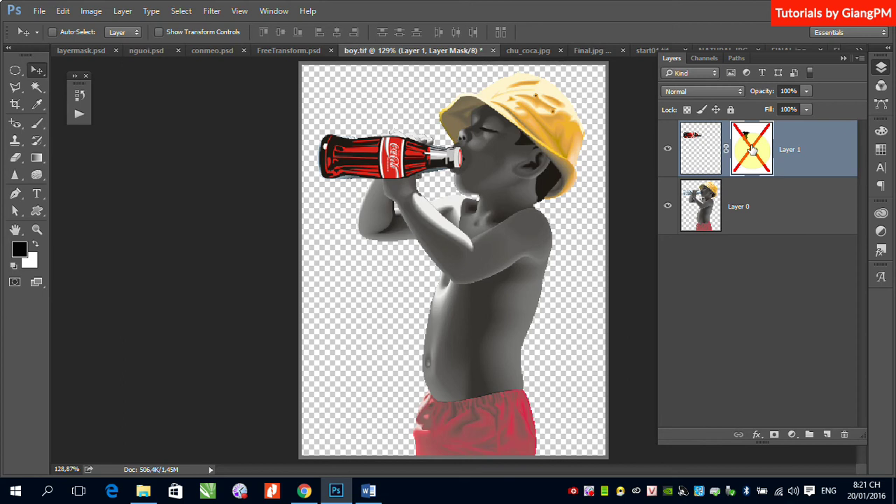
{"action": "left_click", "coordinate": [753, 149], "text": "shift"}
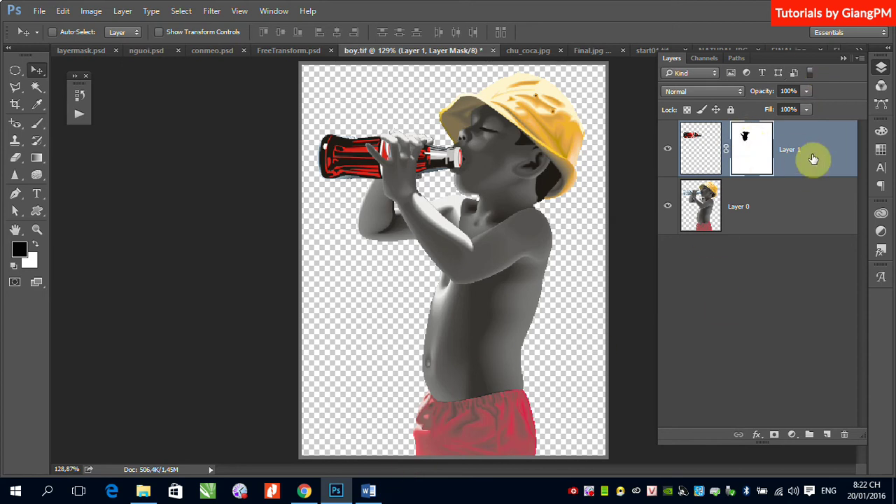
{"action": "right_click", "coordinate": [747, 147]}
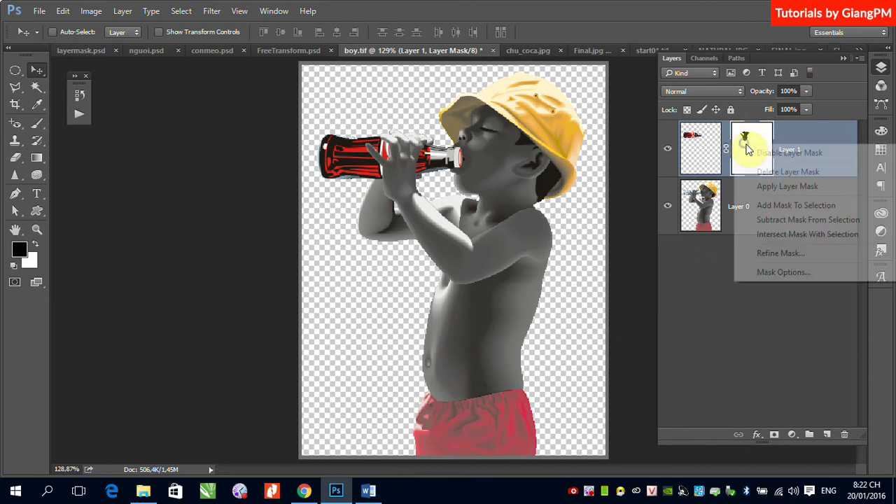
{"action": "left_click", "coordinate": [786, 172]}
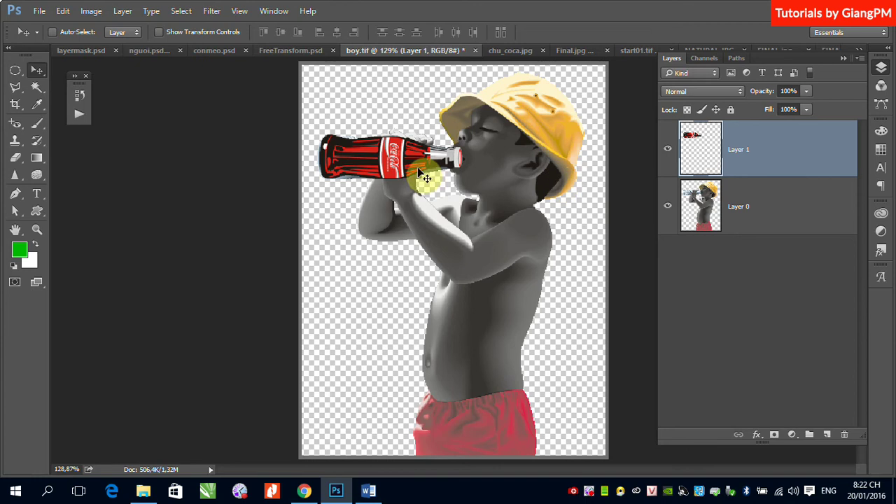
- Load the saved hand outline from the Work Path as a selection with the Coca-Cola bottle layer active
{"action": "left_click", "coordinate": [737, 58]}
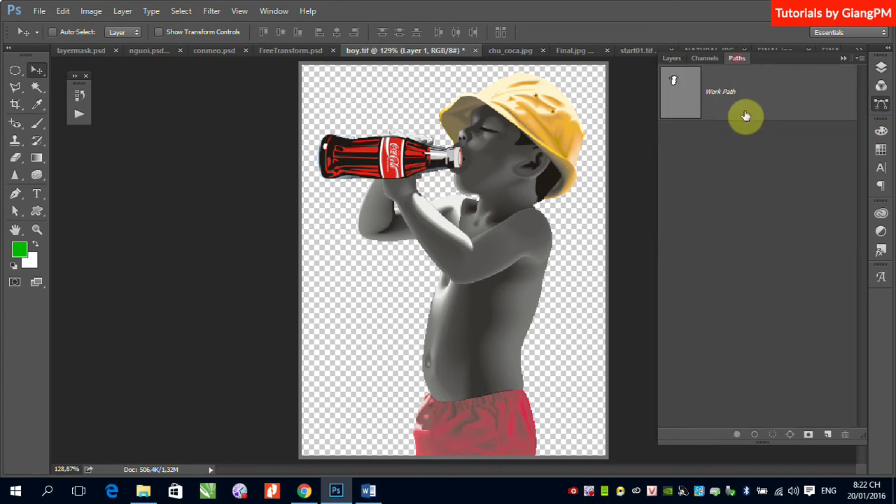
{"action": "left_click", "coordinate": [674, 82]}
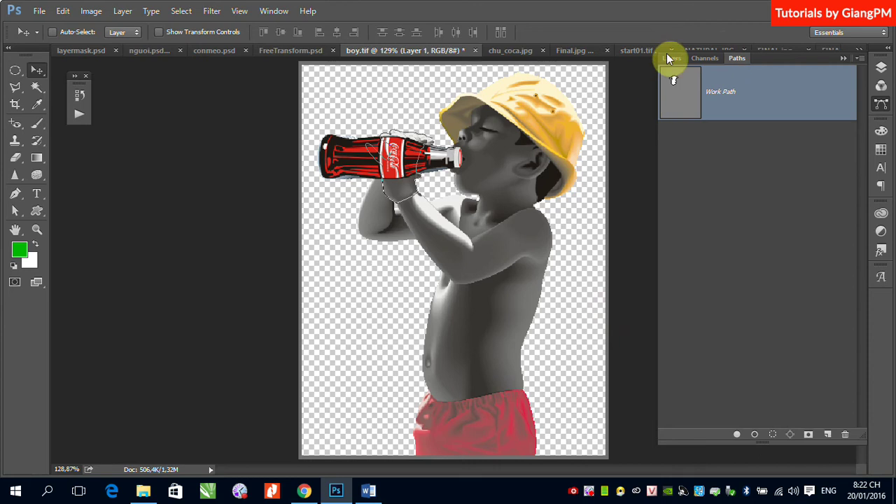
{"action": "left_click", "coordinate": [672, 58]}
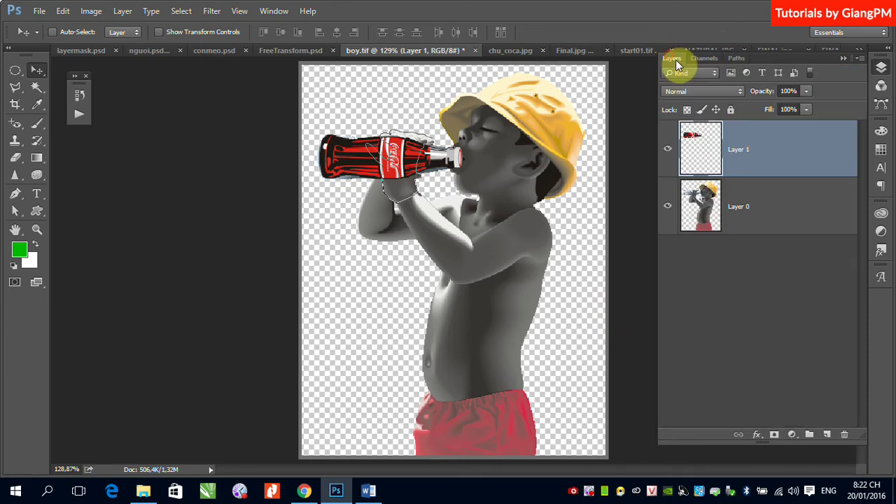
{"action": "left_click", "coordinate": [749, 156], "text": "ctrl"}
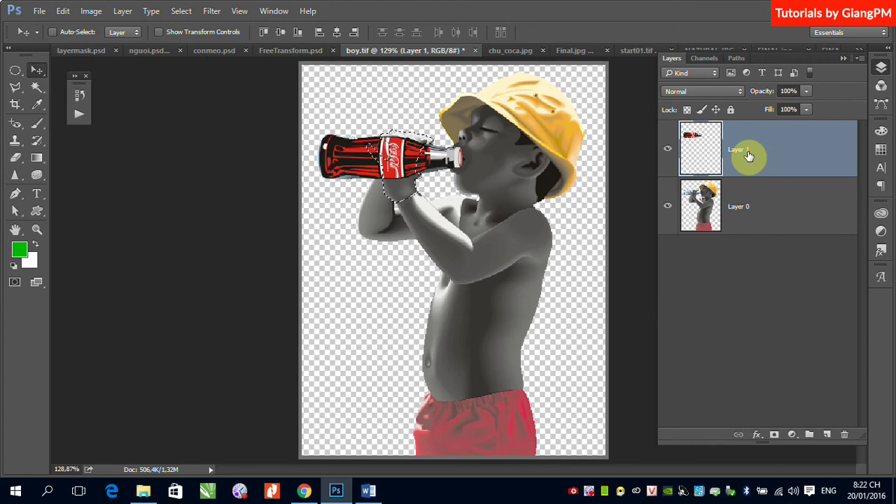
- Try adding a layer mask to the Coca-Cola bottle layer from the hand selection, and undo it
{"action": "left_click", "coordinate": [766, 214]}
{"action": "left_click", "coordinate": [776, 134]}
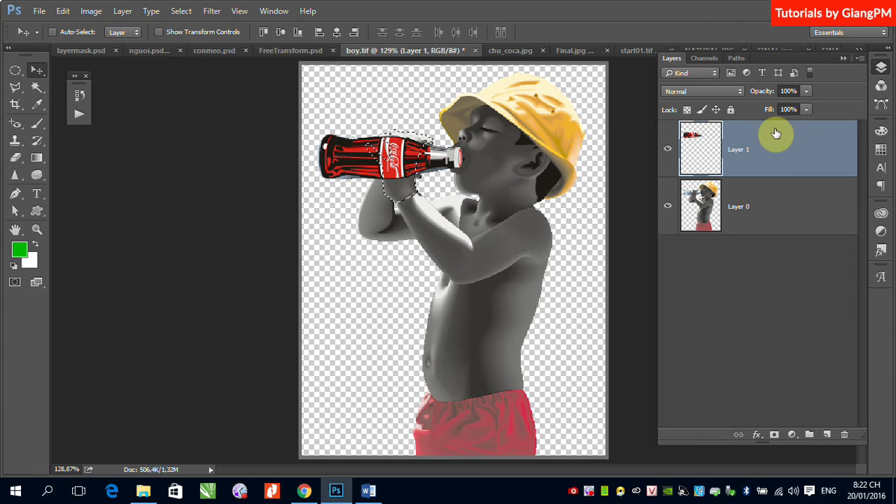
{"action": "left_click", "coordinate": [766, 219]}
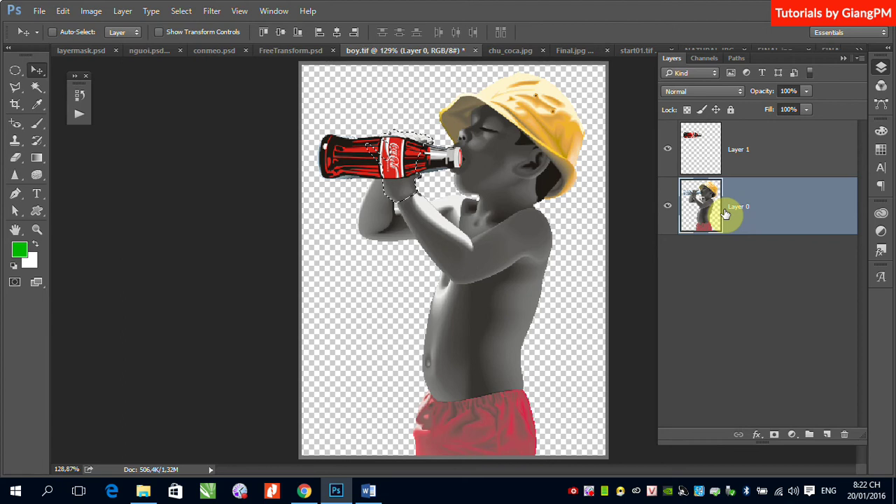
{"action": "left_click", "coordinate": [740, 166]}
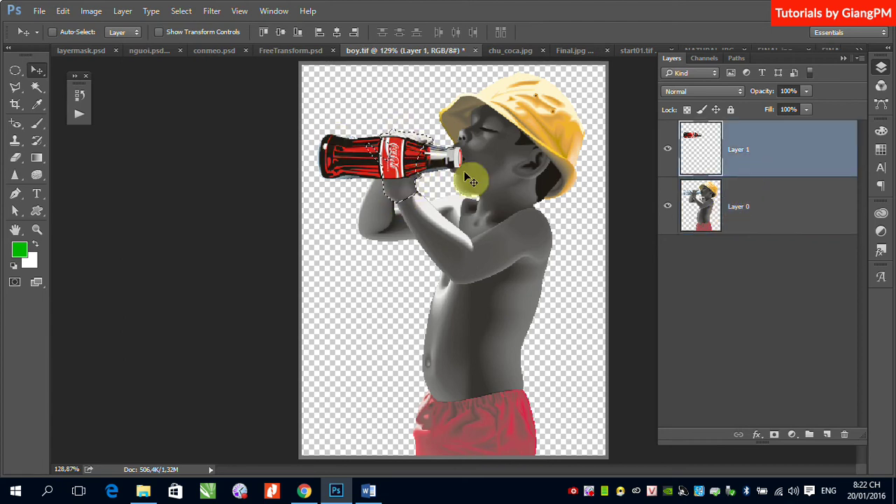
{"action": "left_click", "coordinate": [775, 435]}
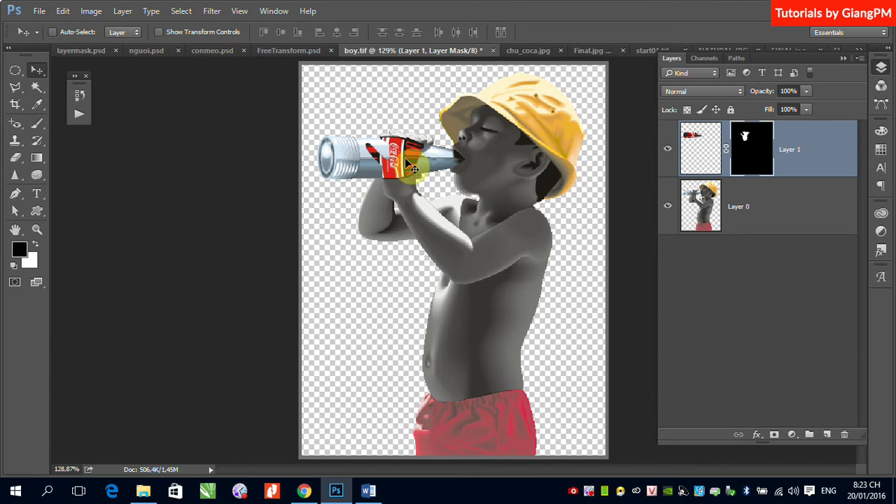
{"action": "key", "text": "ctrl+z"}
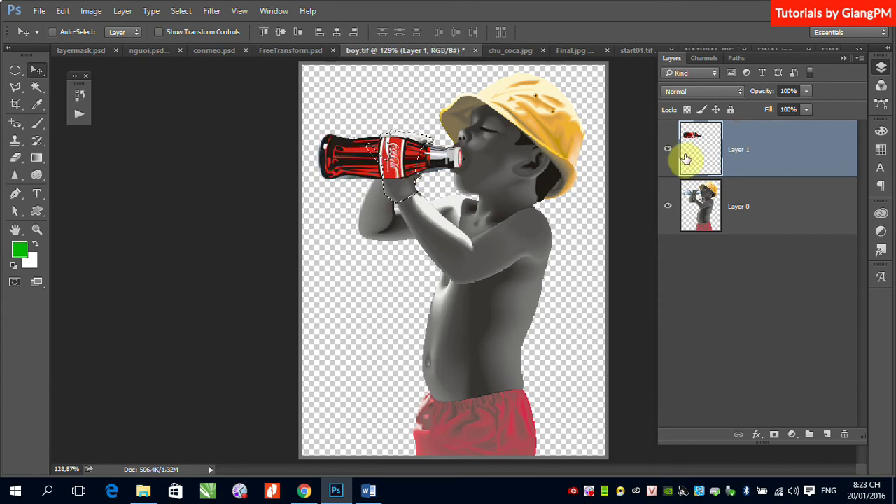
- Invert the hand selection and add it as a layer mask on the Coca-Cola bottle layer
{"action": "left_click", "coordinate": [181, 11]}
{"action": "left_click", "coordinate": [200, 65]}
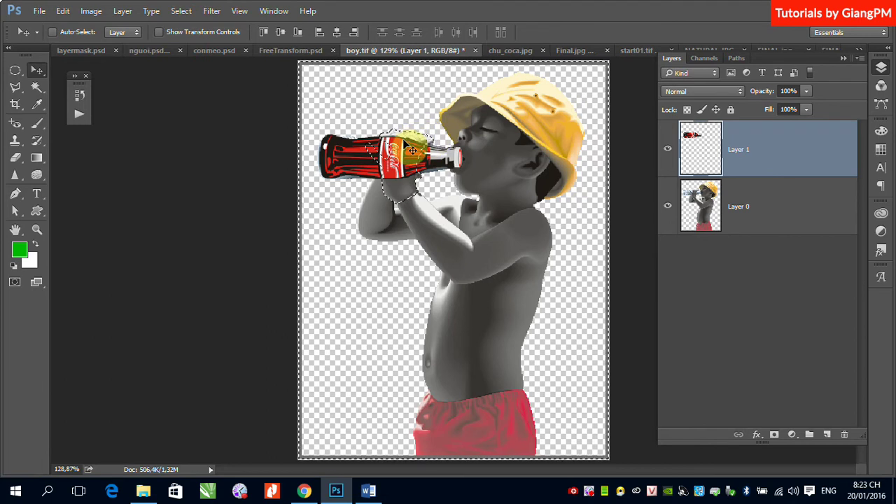
{"action": "left_click", "coordinate": [773, 435]}
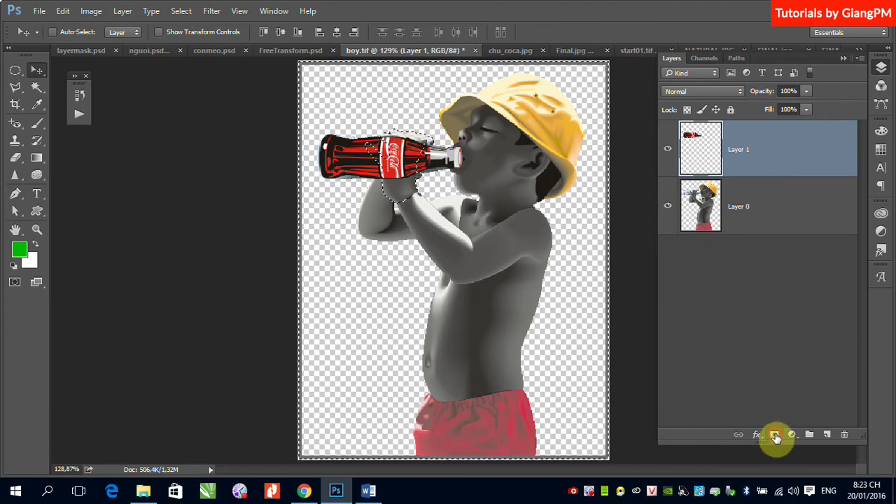
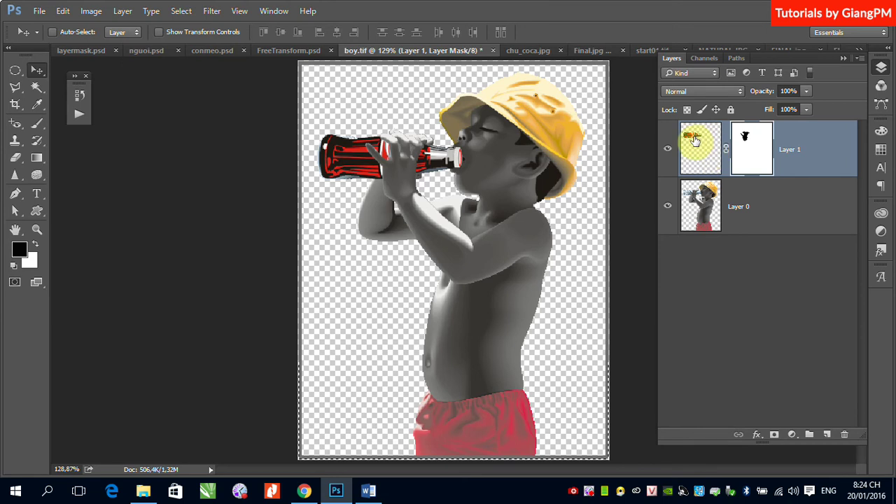
- Disable the Coca-Cola bottle layer's mask, clear the selection, and hide the bottle layer
{"action": "left_click", "coordinate": [699, 144]}
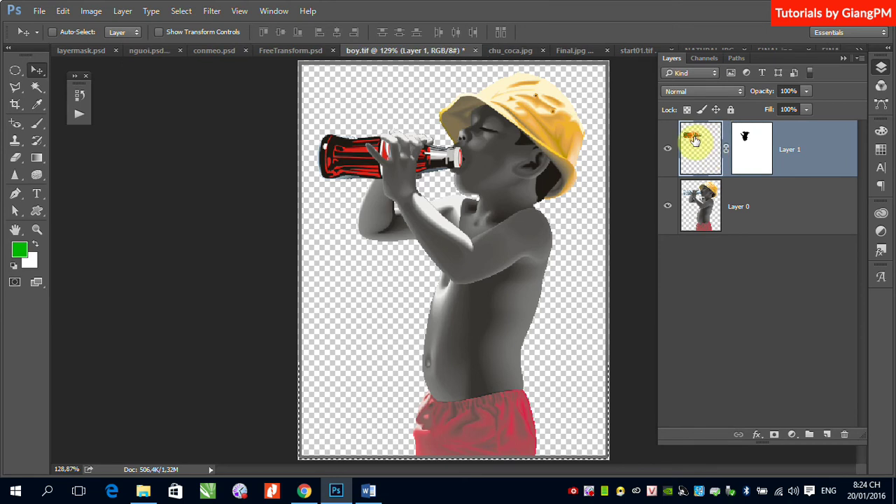
{"action": "left_click", "coordinate": [748, 143], "text": "ctrl"}
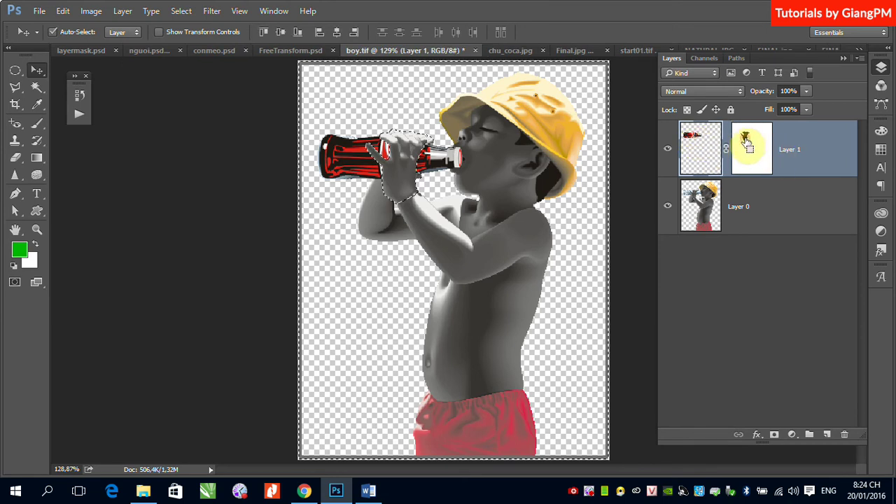
{"action": "left_click", "coordinate": [747, 143], "text": "shift"}
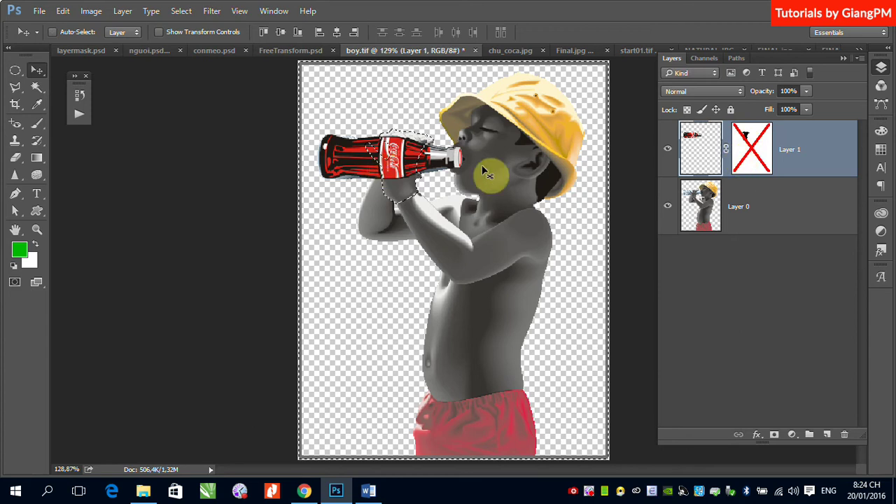
{"action": "key", "text": "ctrl+d"}
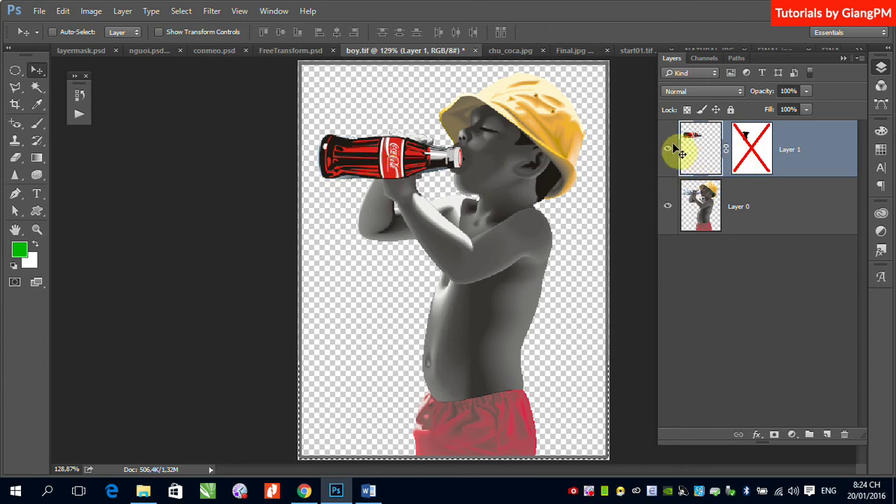
{"action": "left_click", "coordinate": [668, 148]}
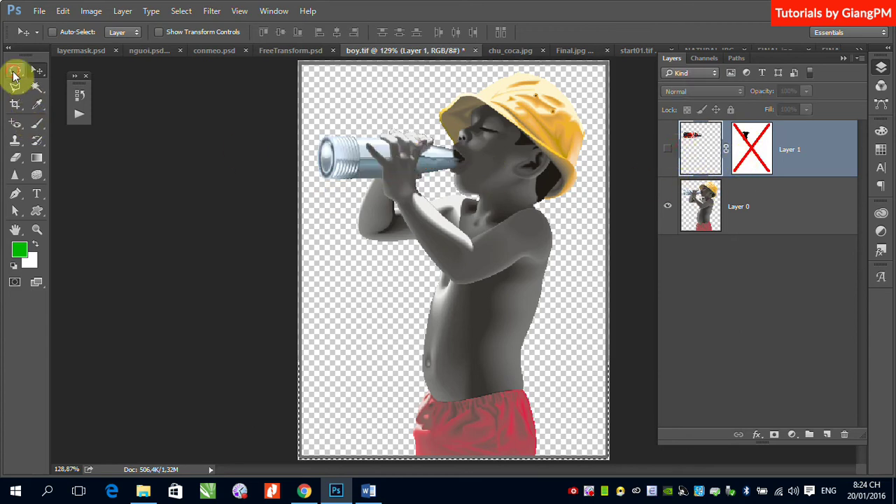
{"action": "left_click", "coordinate": [14, 72]}
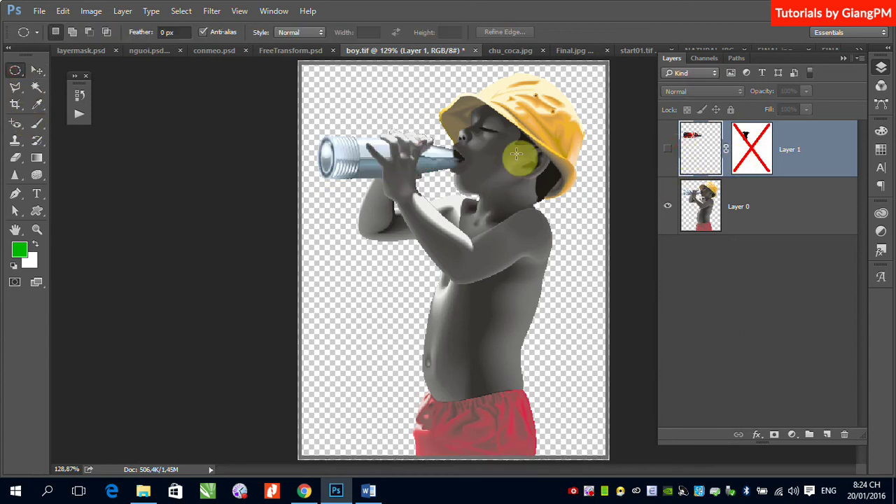
- Copy the hand from the boy layer using the Work Path selection, and place the copy above the shown Coca-Cola bottle layer
{"action": "left_click", "coordinate": [736, 58]}
{"action": "left_click", "coordinate": [679, 91], "text": "ctrl"}
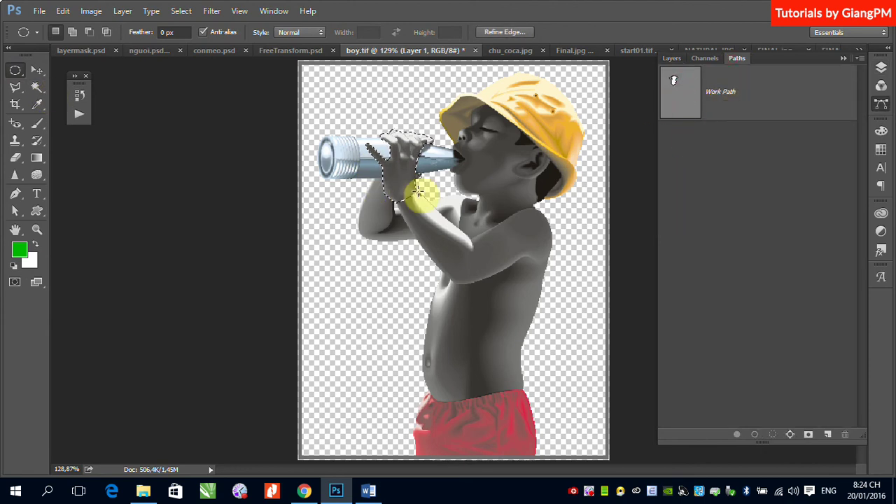
{"action": "left_click", "coordinate": [673, 59]}
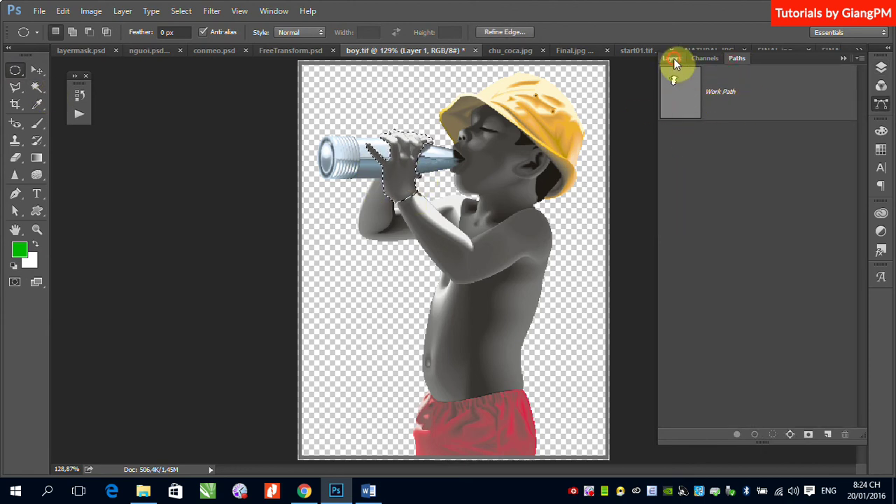
{"action": "left_click", "coordinate": [742, 208]}
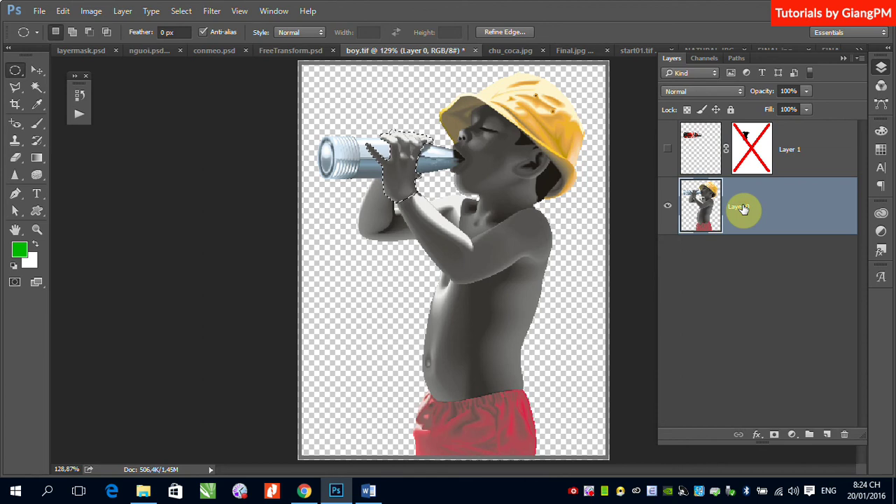
{"action": "key", "text": "ctrl+j"}
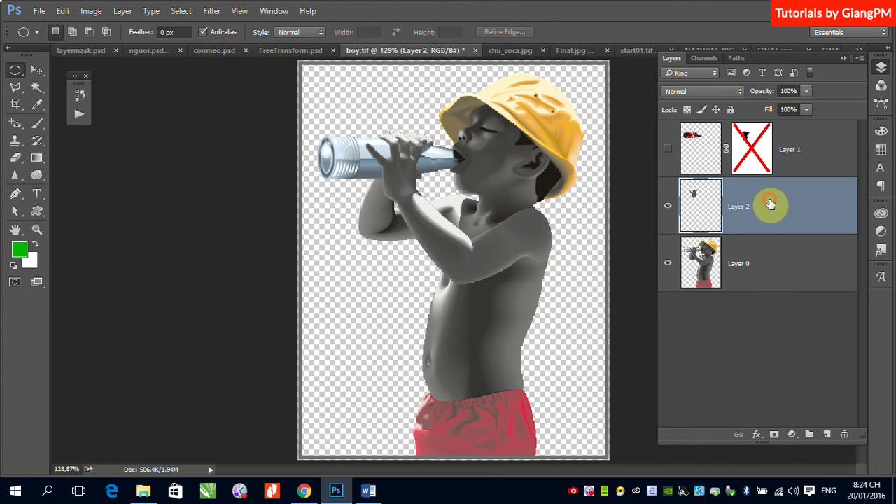
{"action": "left_click_drag", "start_coordinate": [770, 203], "coordinate": [787, 133]}
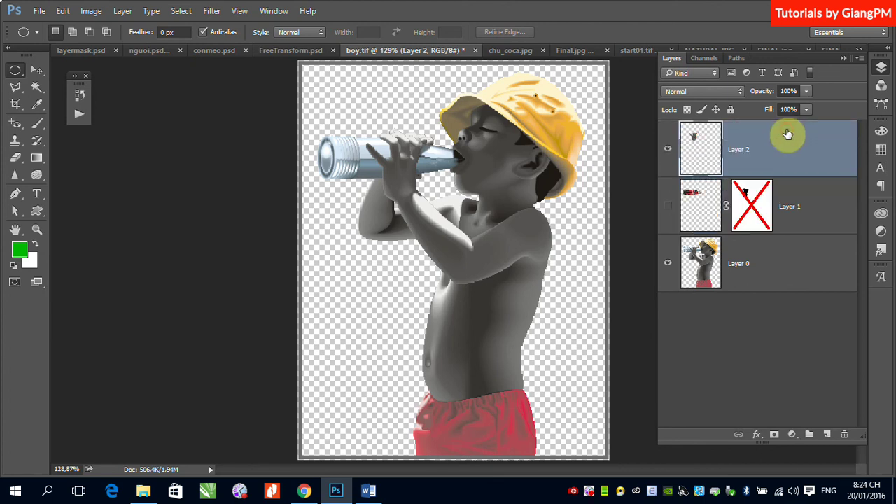
{"action": "left_click", "coordinate": [668, 207]}
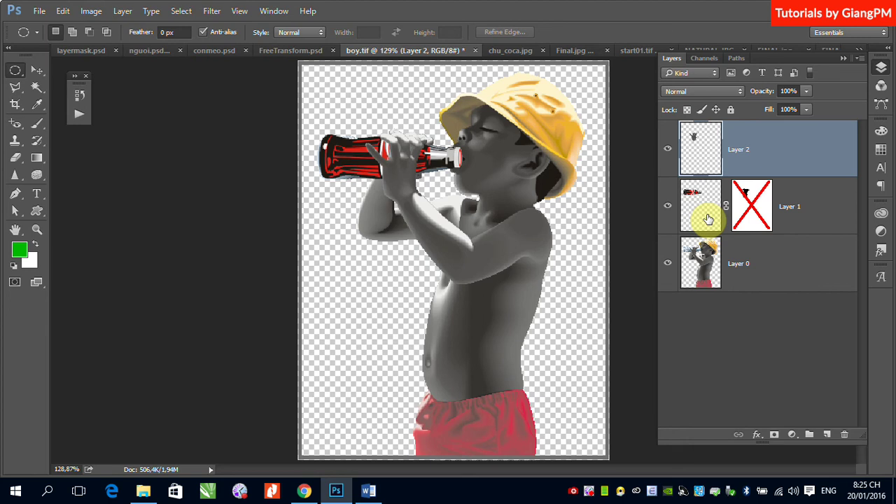
- Isolate the hand copy and show the bottle and boy layers again one by one to examine the stacking
{"action": "left_click", "coordinate": [667, 149], "text": "alt"}
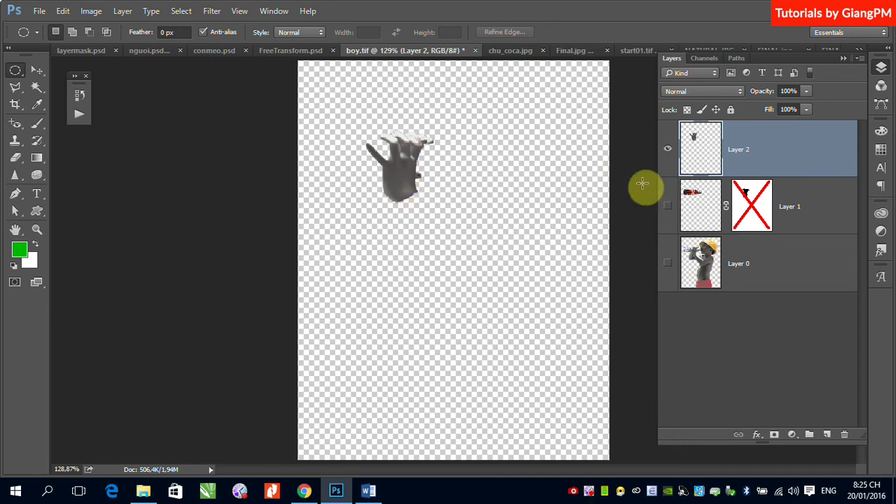
{"action": "left_click", "coordinate": [667, 206]}
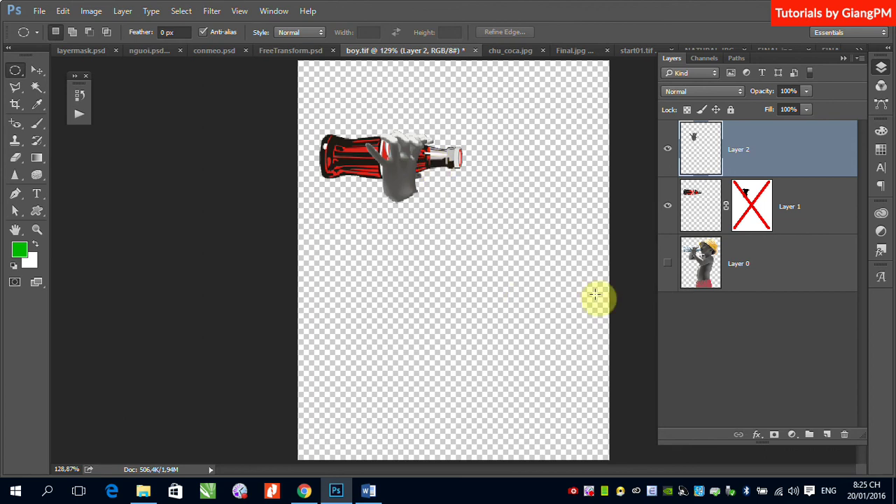
{"action": "left_click", "coordinate": [667, 263]}
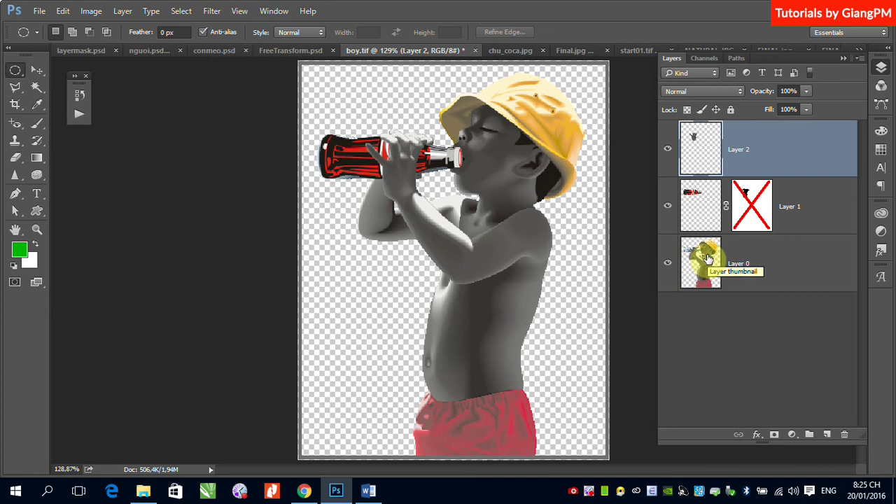
- Delete the hand copy layer and the Coca-Cola bottle layer's disabled mask
{"action": "left_click", "coordinate": [667, 148]}
{"action": "left_click_drag", "start_coordinate": [766, 161], "coordinate": [844, 434]}
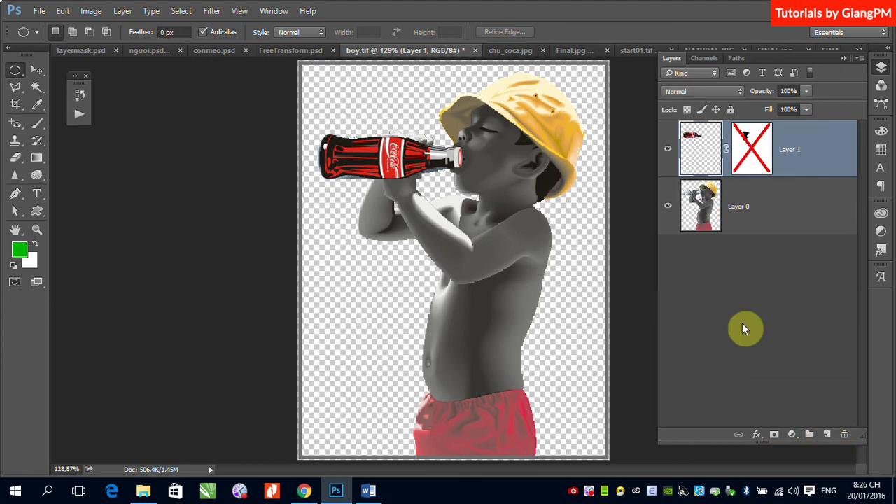
{"action": "right_click", "coordinate": [735, 134]}
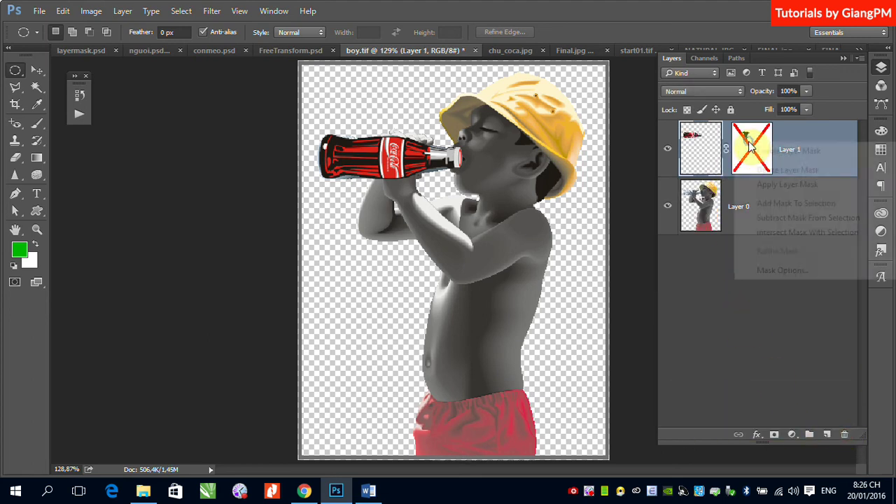
{"action": "left_click", "coordinate": [762, 169]}
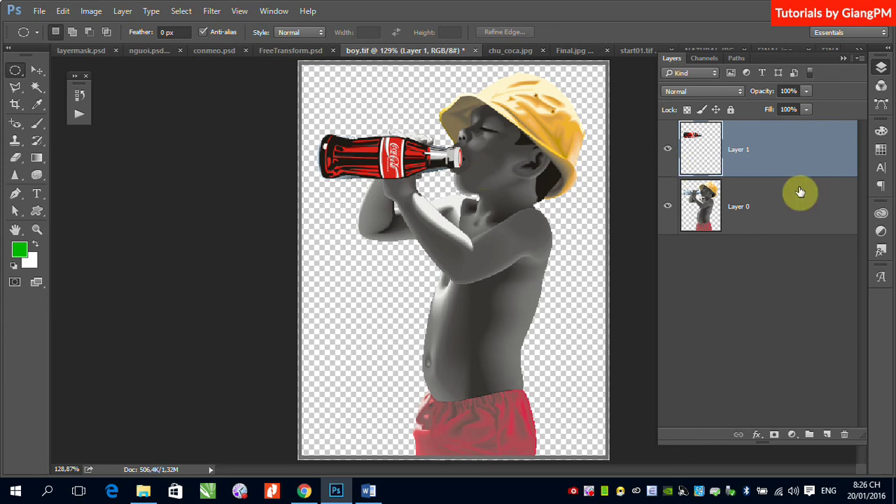
- Duplicate the boy layer and move the copy above the Coca-Cola bottle layer
{"action": "left_click", "coordinate": [763, 213]}
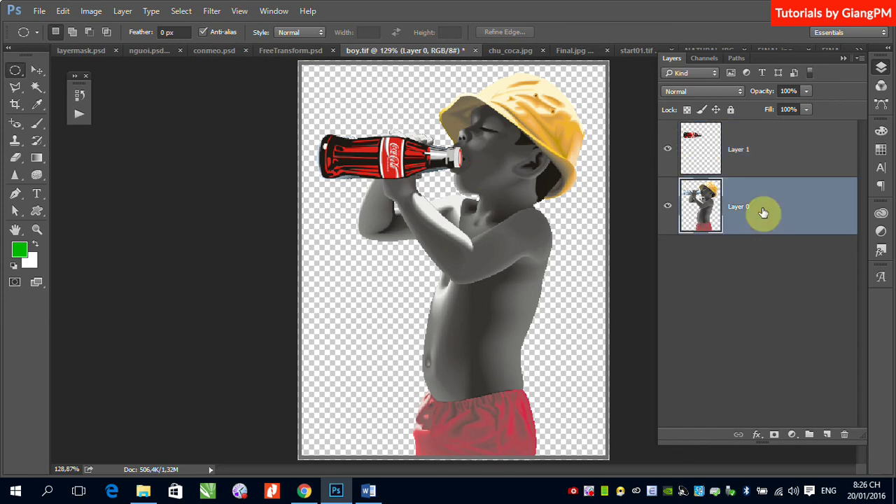
{"action": "key", "text": "ctrl+j"}
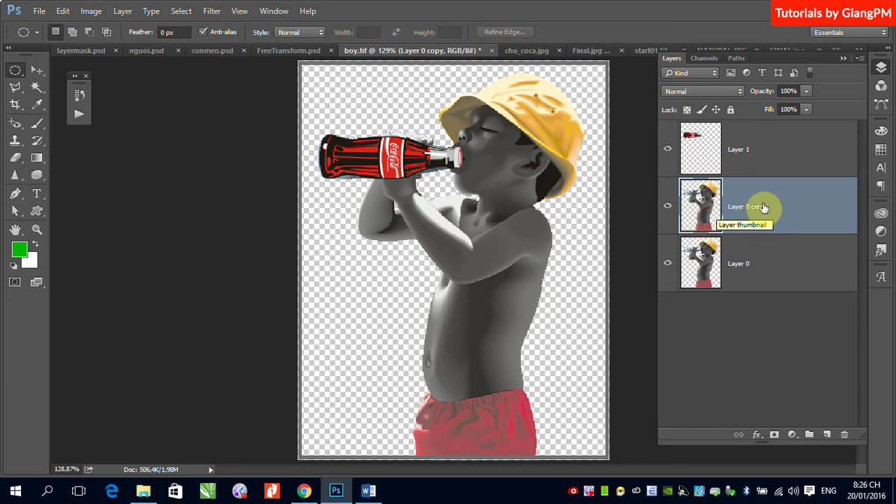
{"action": "left_click_drag", "start_coordinate": [762, 206], "coordinate": [767, 138]}
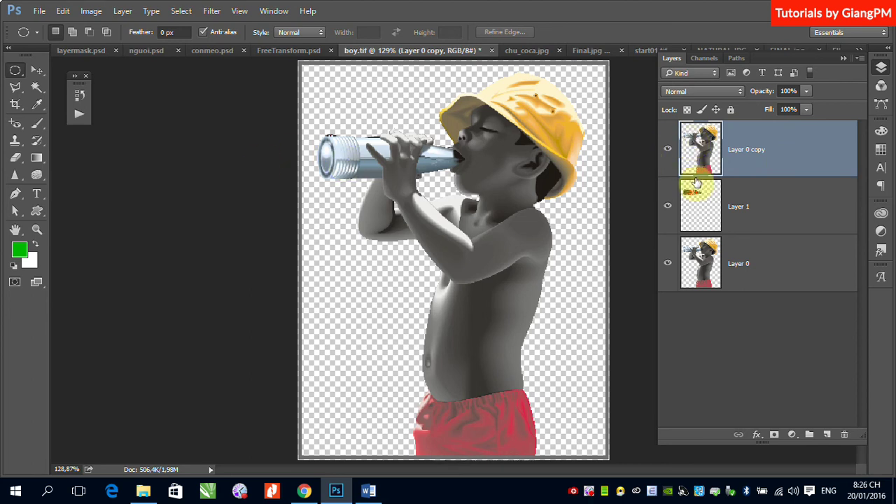
- Mask the boy copy with the inverse of a selection made from the Coca-Cola bottle's outline minus the Work Path hand
{"action": "left_click", "coordinate": [695, 199], "text": "ctrl"}
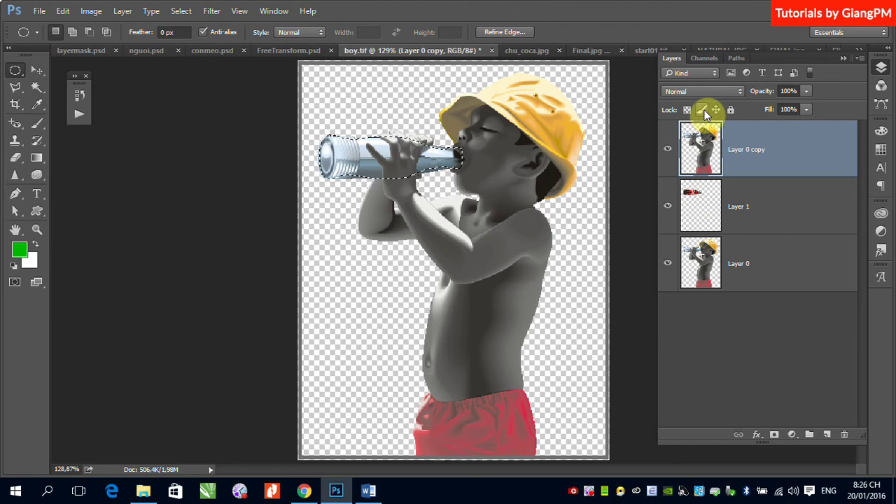
{"action": "left_click", "coordinate": [736, 58]}
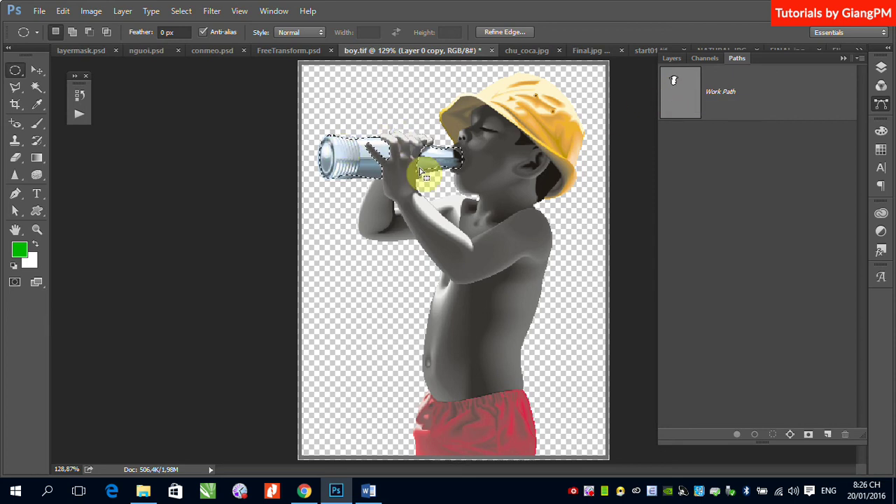
{"action": "left_click", "coordinate": [179, 11]}
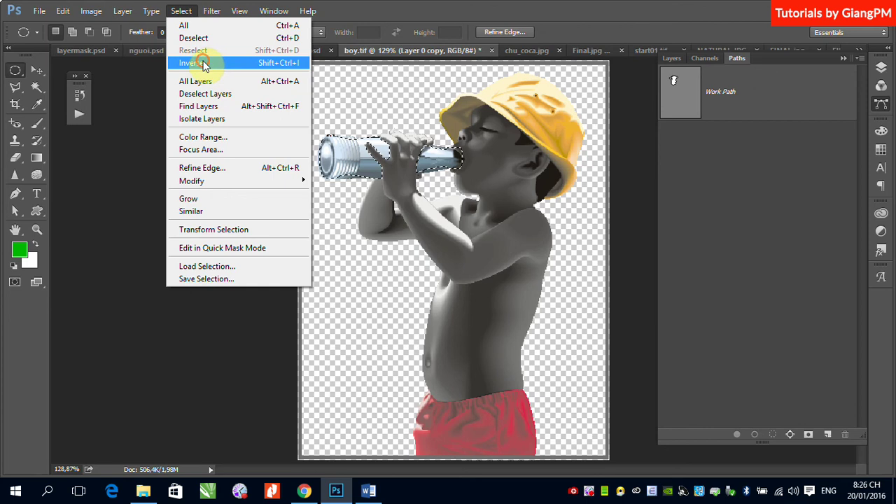
{"action": "left_click", "coordinate": [204, 63]}
{"action": "left_click", "coordinate": [675, 59]}
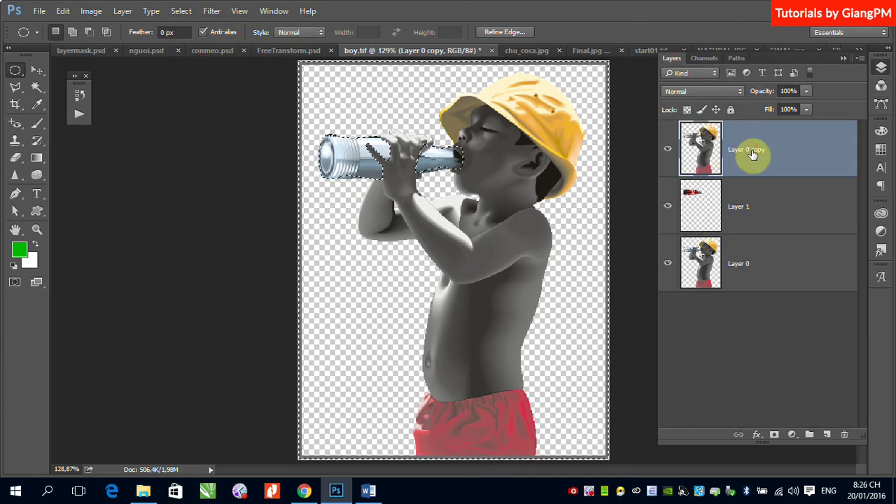
{"action": "left_click", "coordinate": [775, 434]}
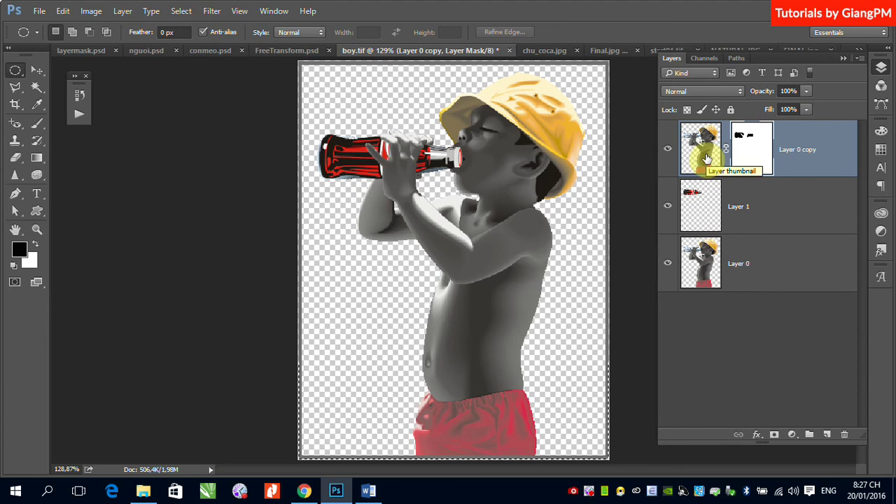
- Hide the original boy layer and clear any remaining selection
{"action": "left_click", "coordinate": [667, 264]}
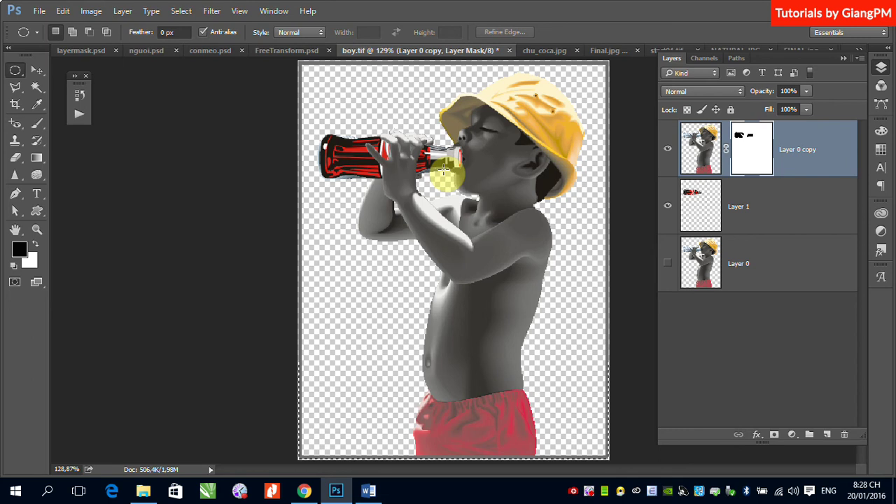
{"action": "key", "text": "ctrl+d"}
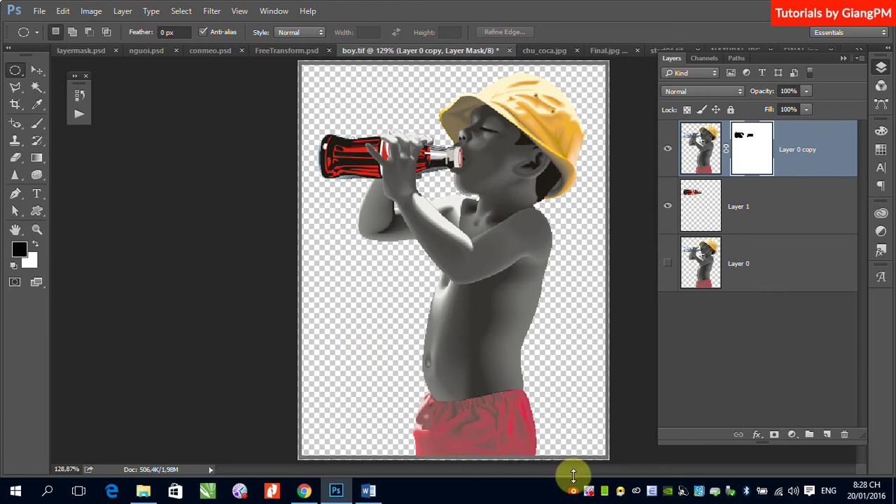
{"action": "right_click", "coordinate": [590, 492]}
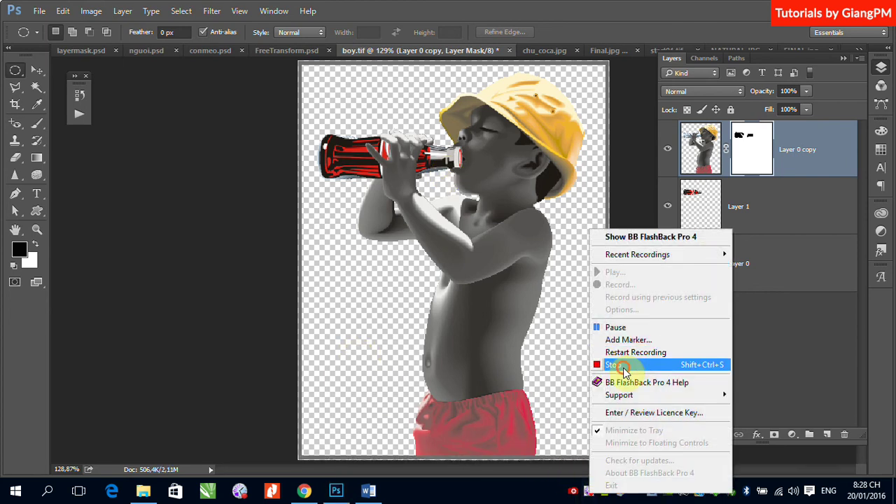